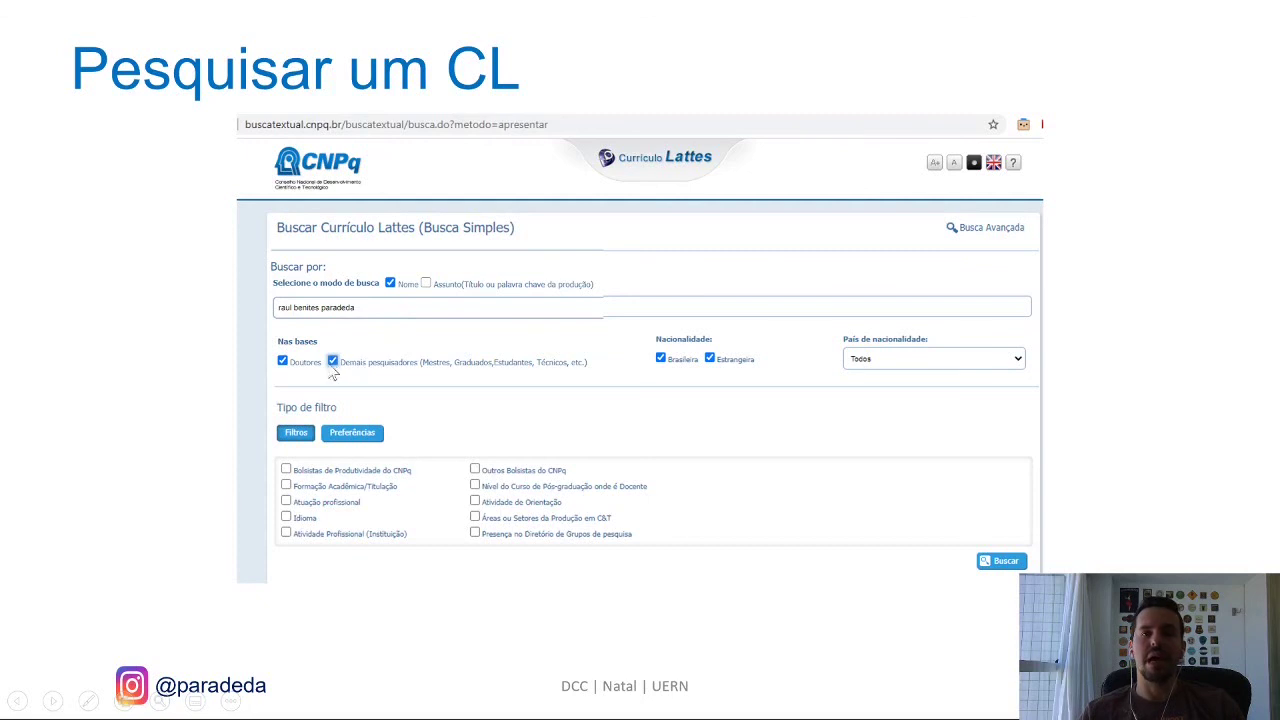
Advance the 'Pesquisar um CL' slide from the search form to the highlighted single result.
click(333, 362)
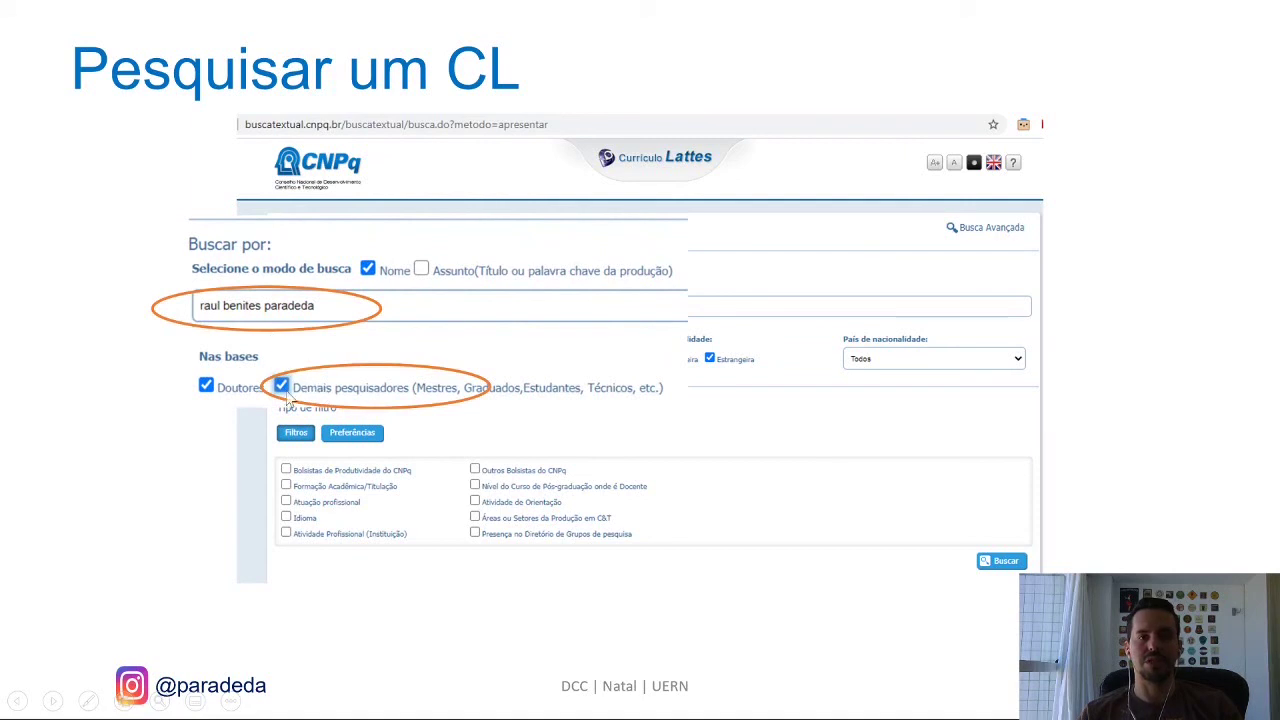
click(529, 423)
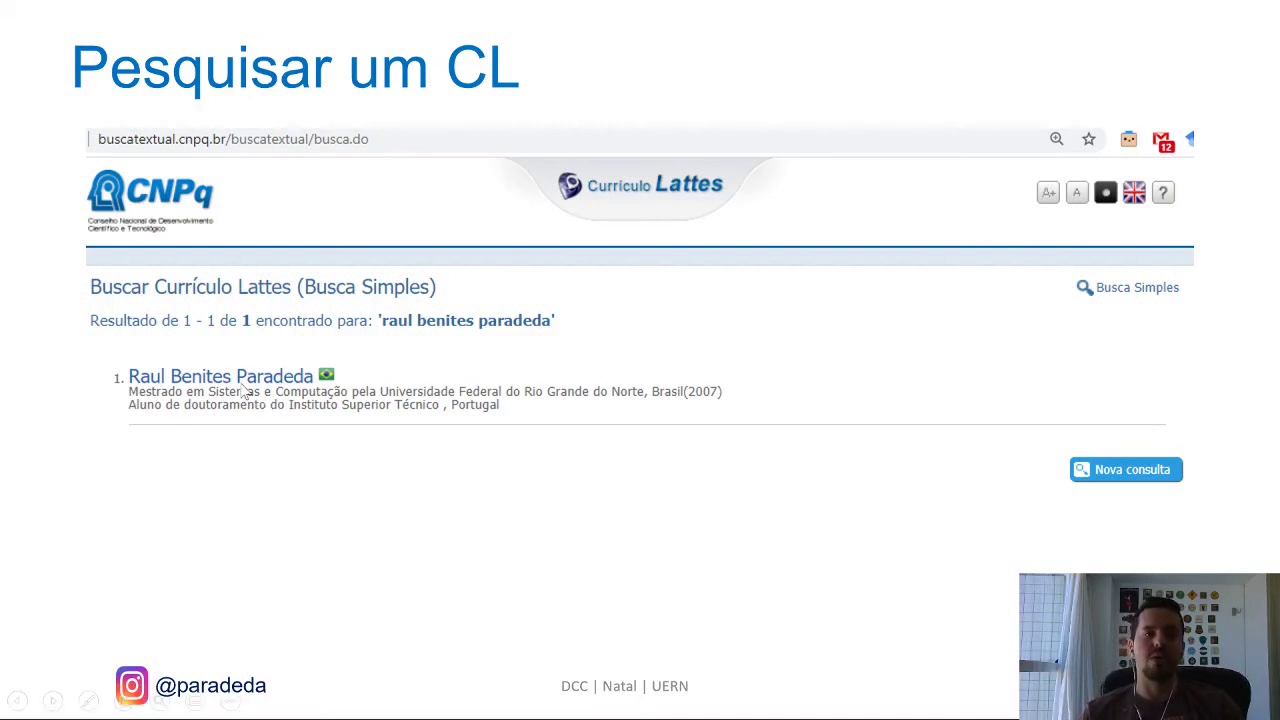
click(372, 530)
Step the slide past the profile summary popup to the opened Lattes CV screenshot.
click(277, 440)
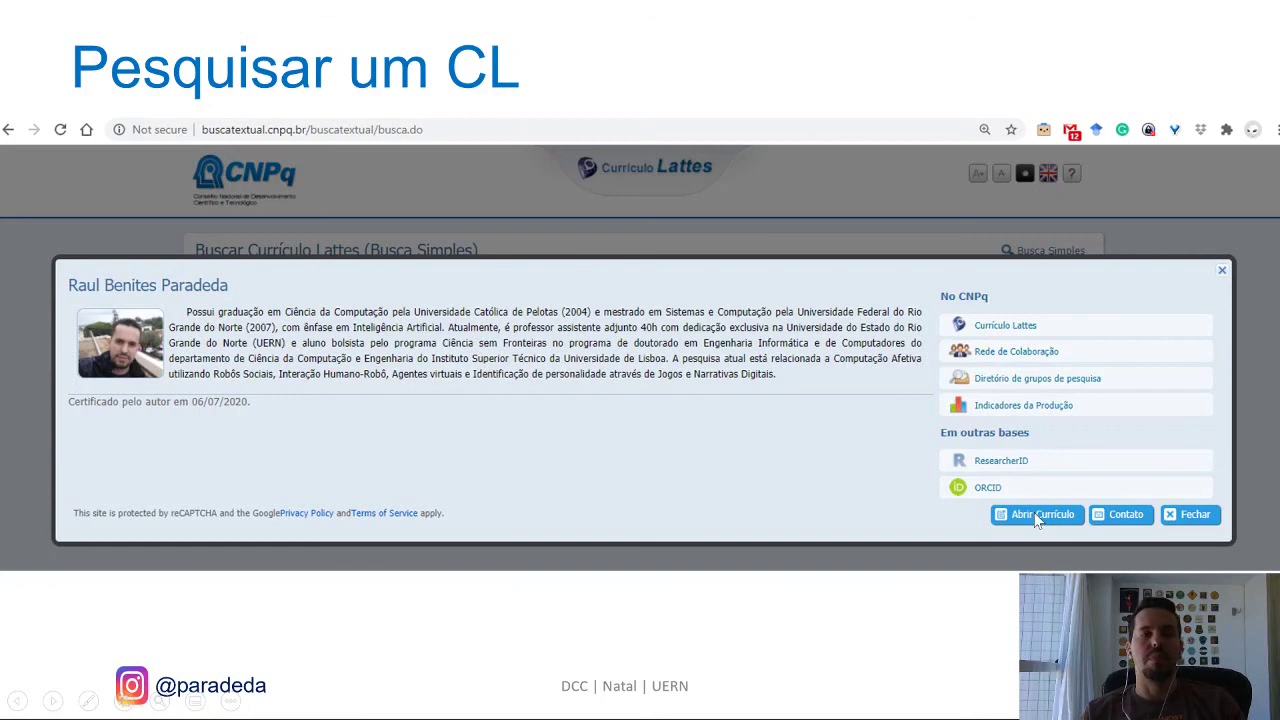
click(829, 446)
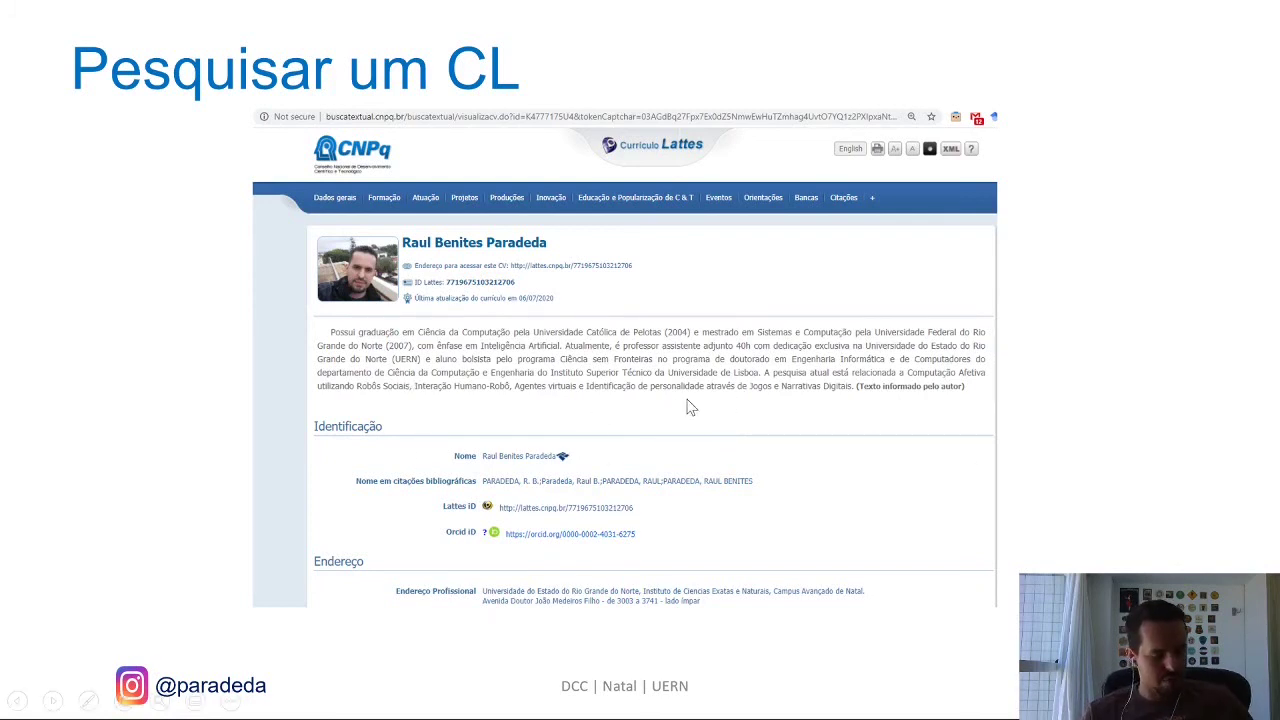
Switch to the Chrome Plataforma Lattes window and open the Buscar currículo search page.
key(alt+Tab)
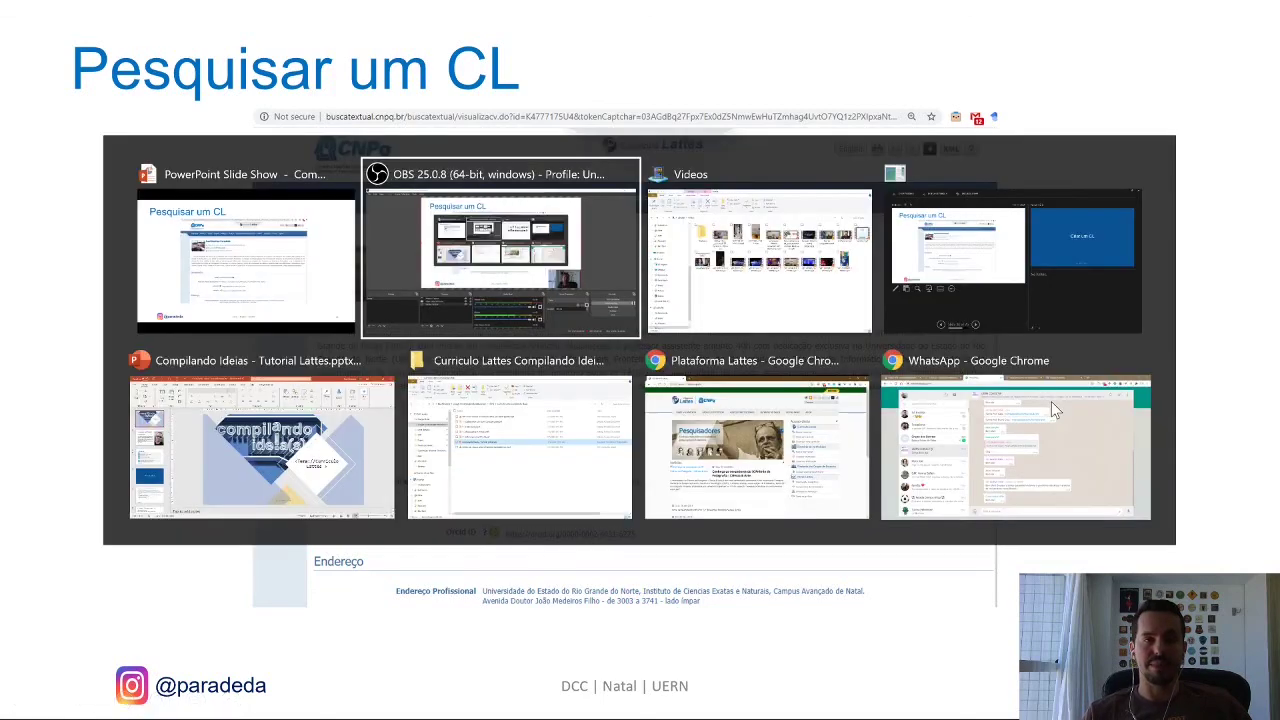
key(alt+Tab)
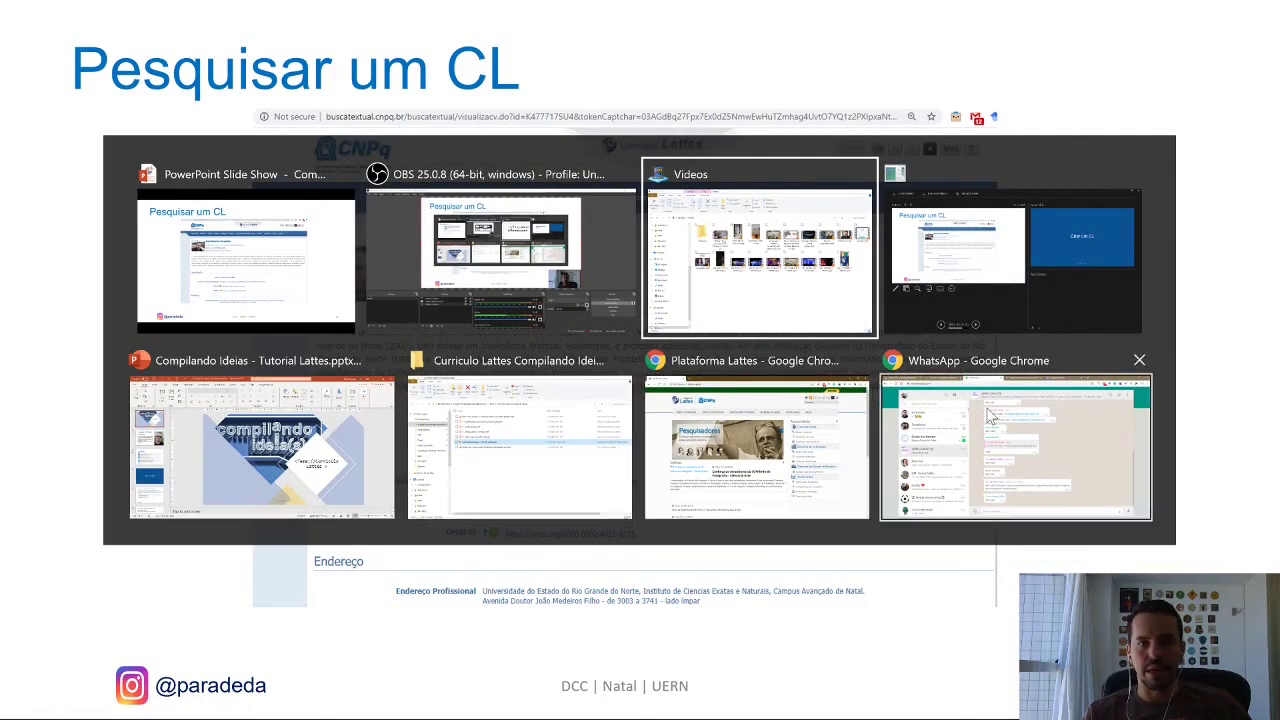
click(742, 425)
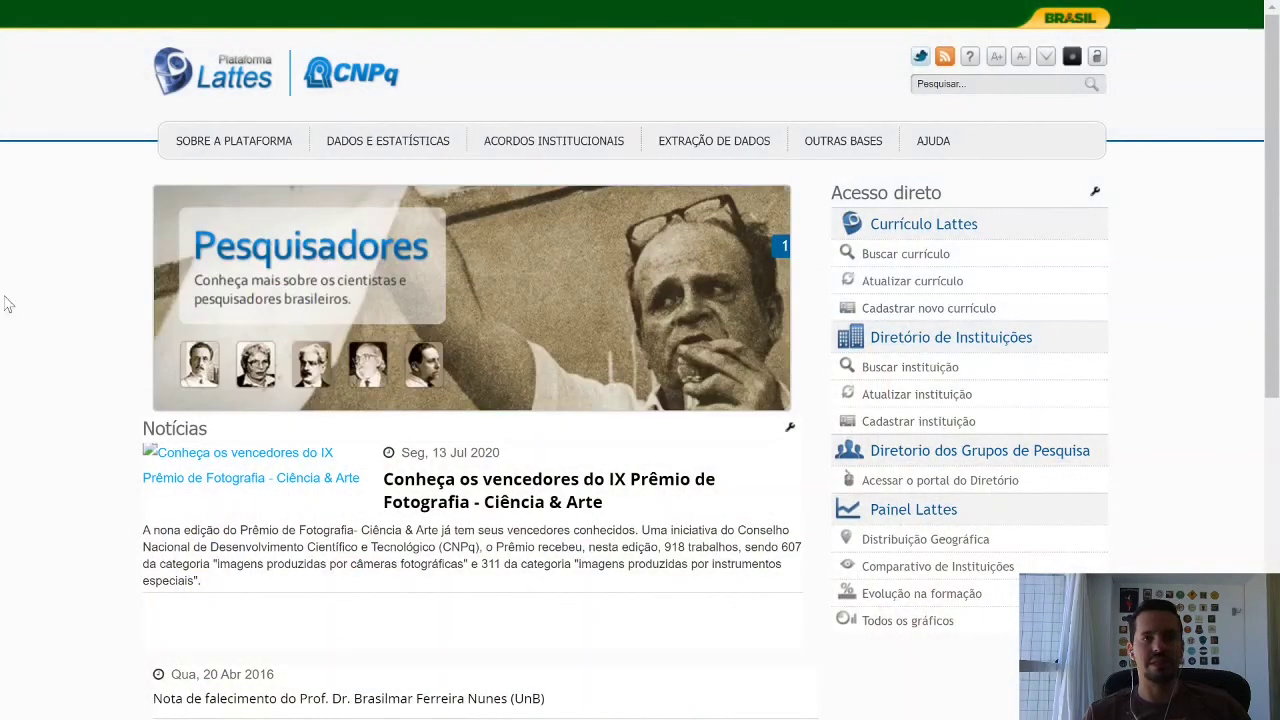
click(906, 256)
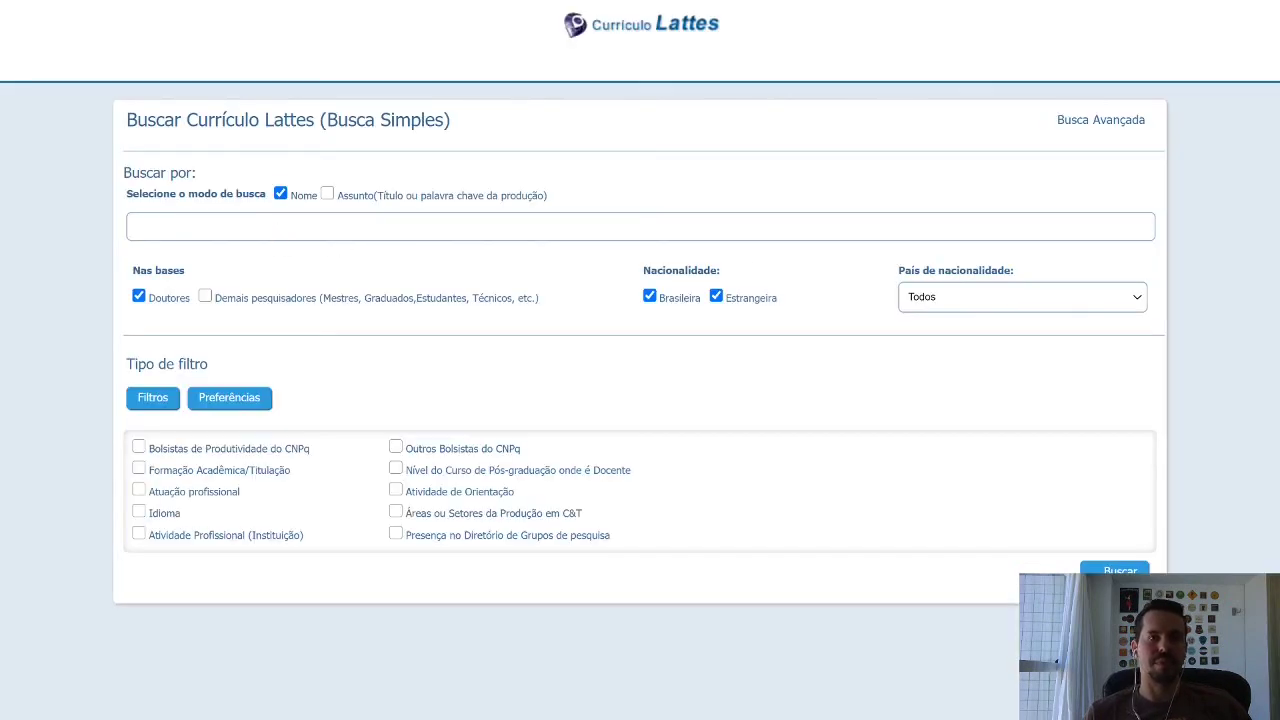
click(281, 232)
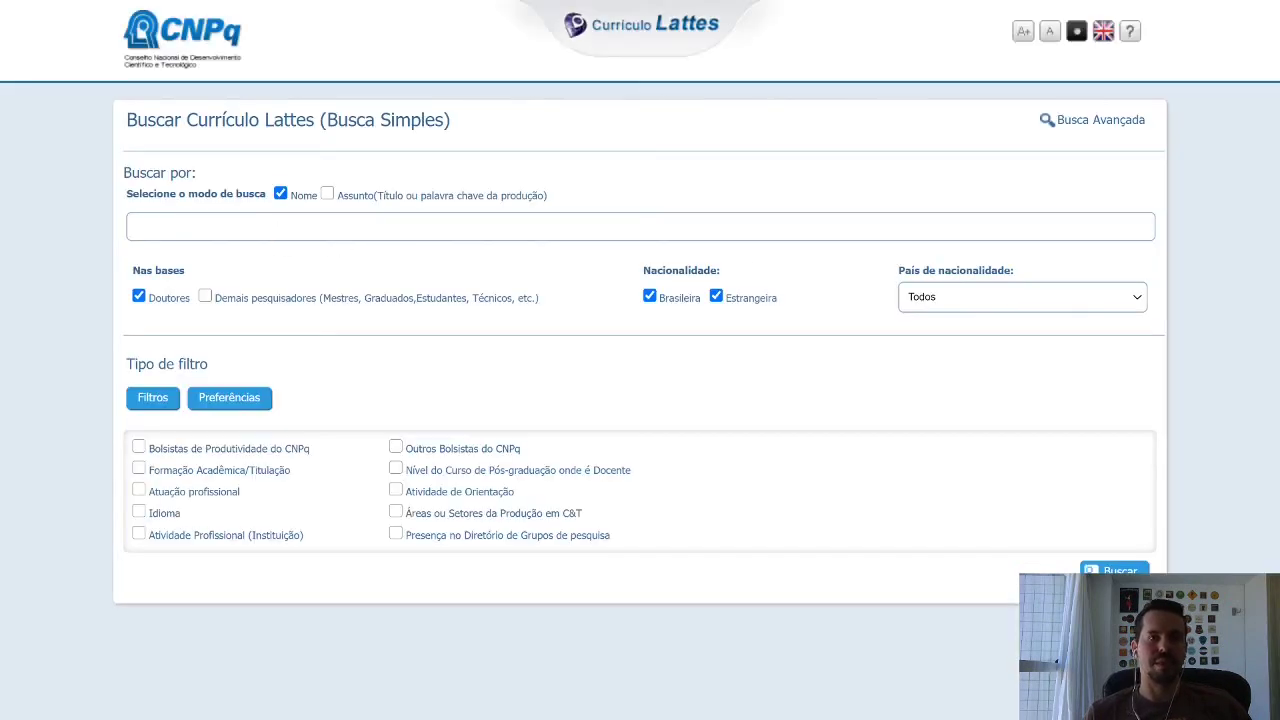
Search the researcher's name including Demais pesquisadores, then open their full curriculum from the result.
click(257, 266)
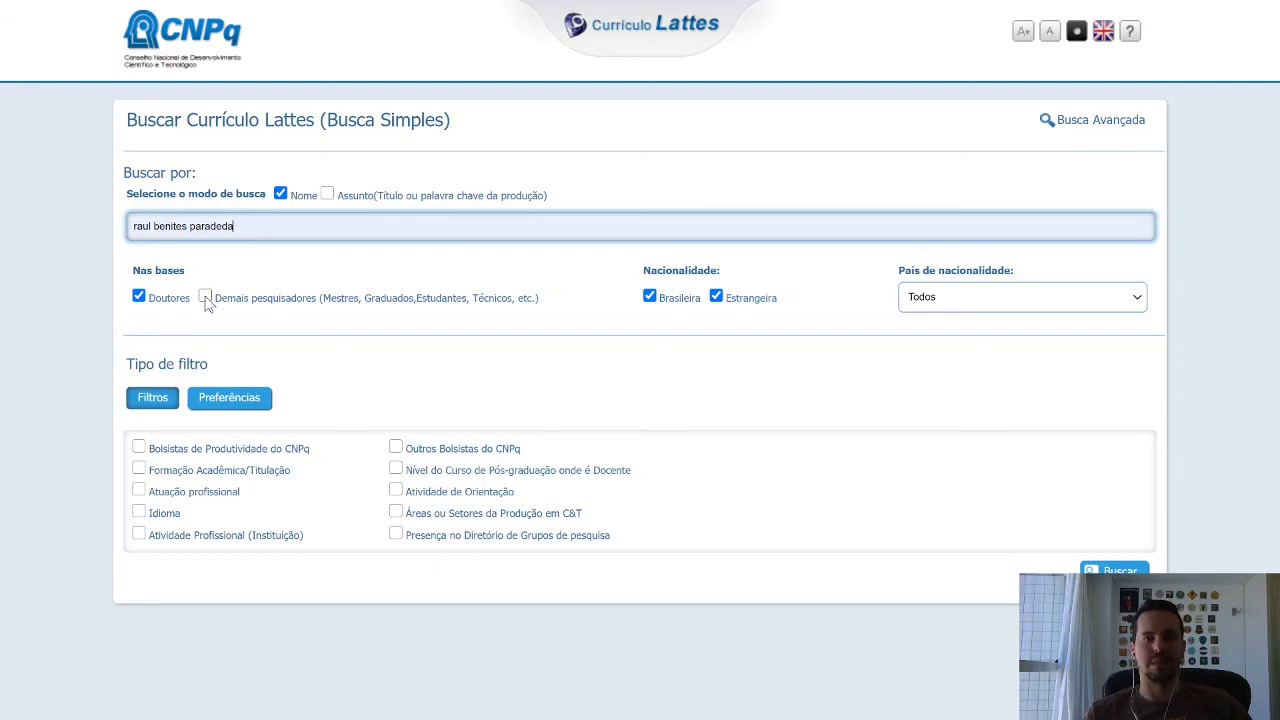
click(205, 298)
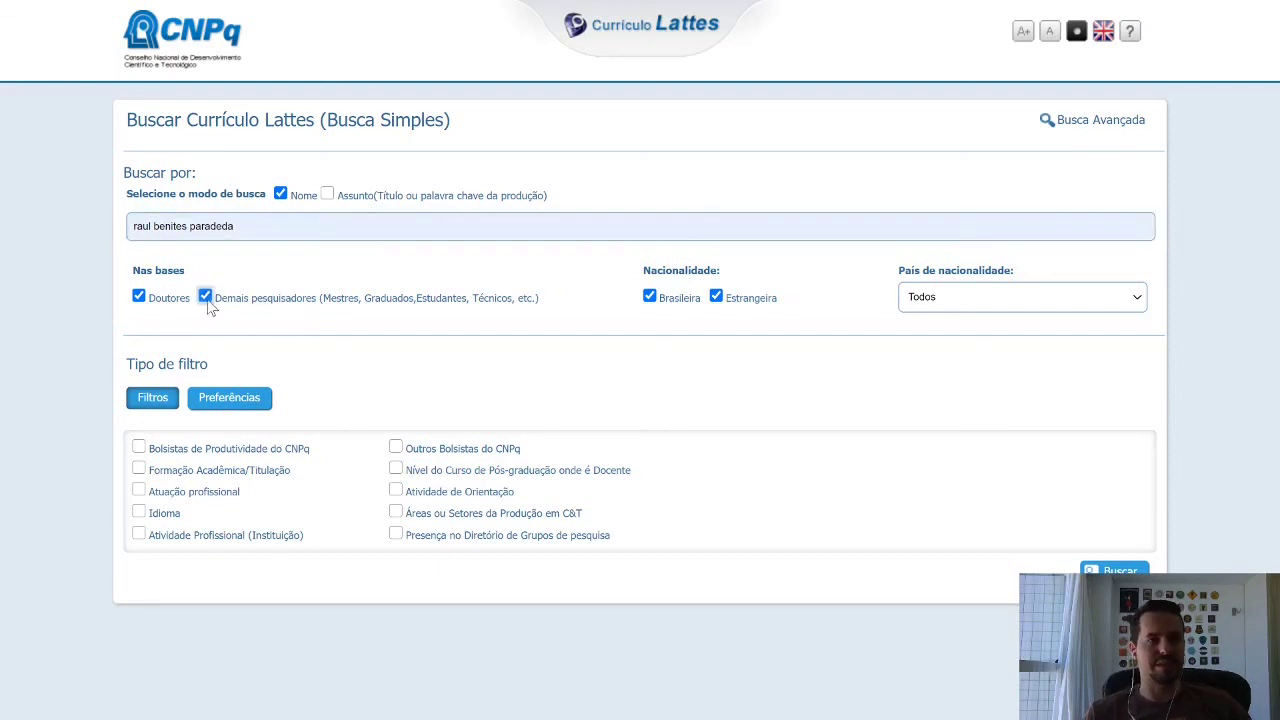
click(1114, 570)
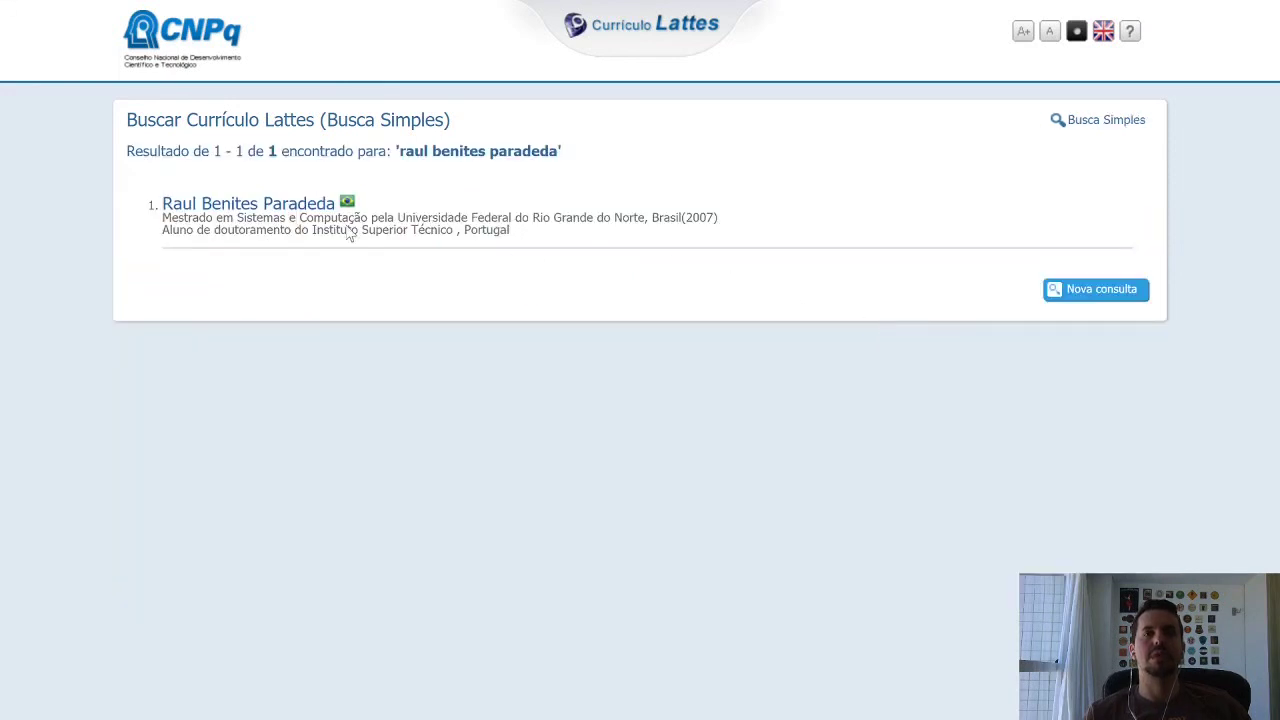
click(238, 204)
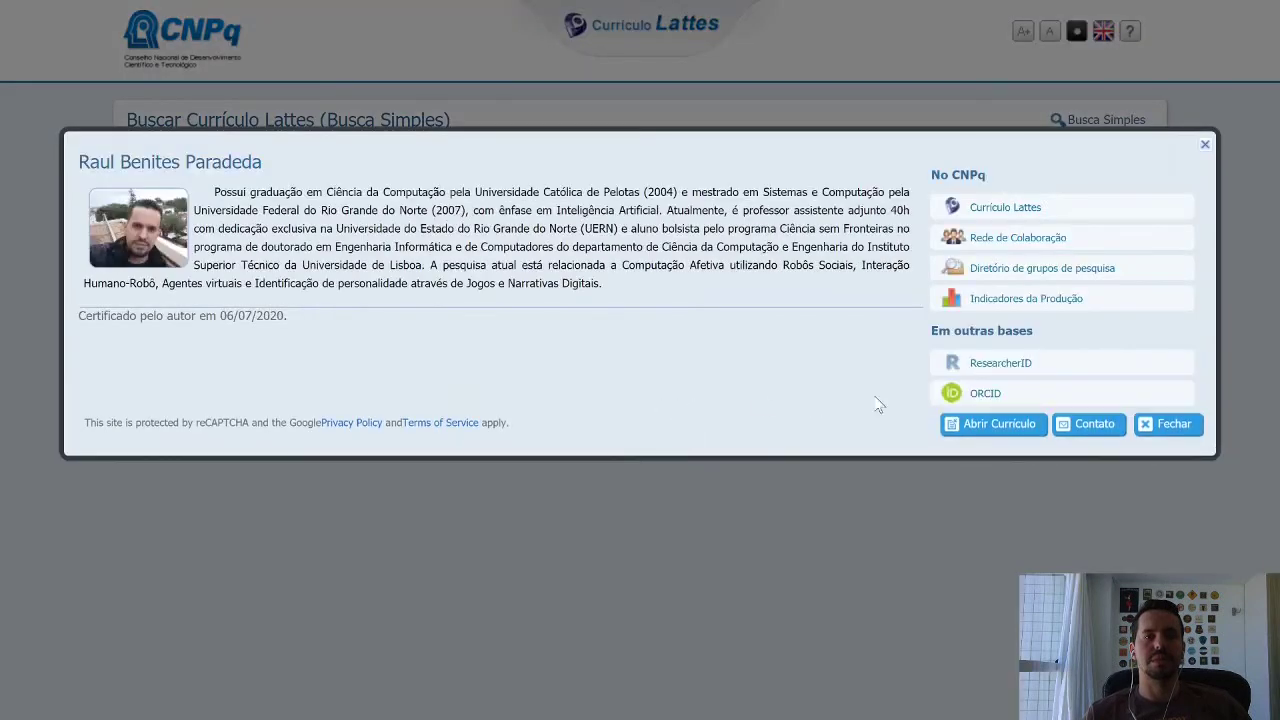
click(988, 434)
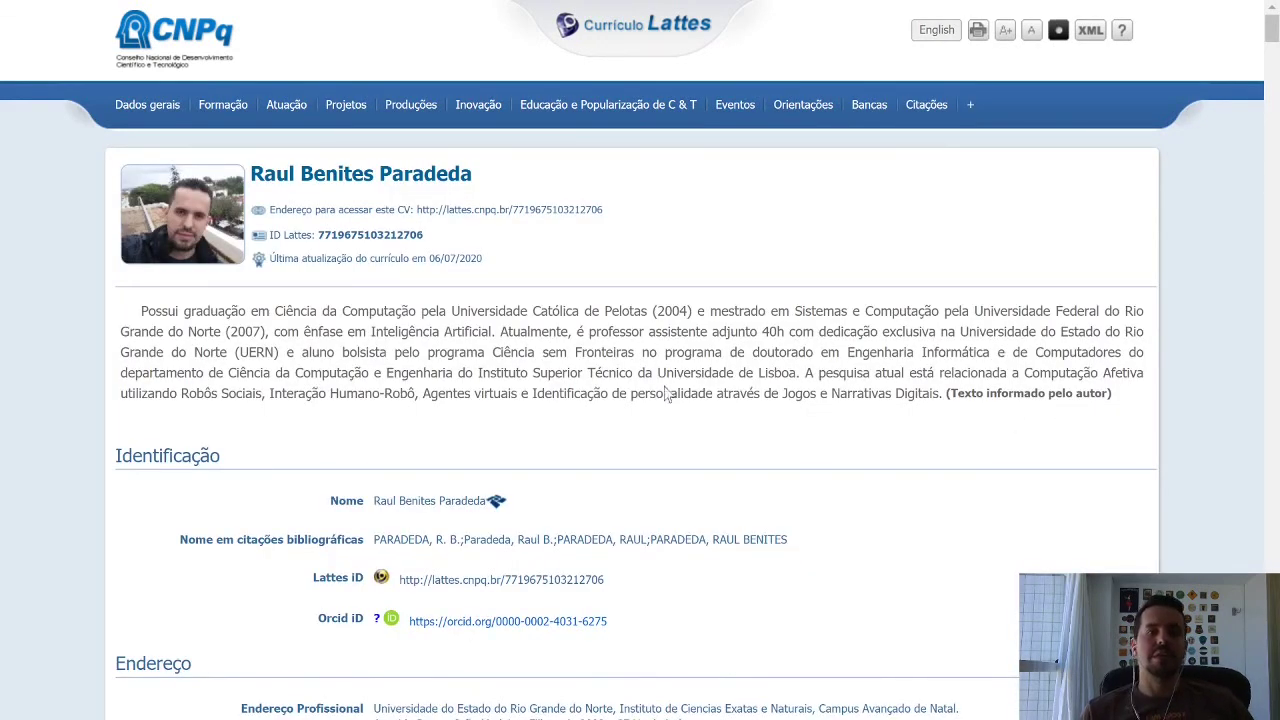
Scroll through the published CV down to its final sections, then close the CV tab.
scroll(1078, 380, down, 2)
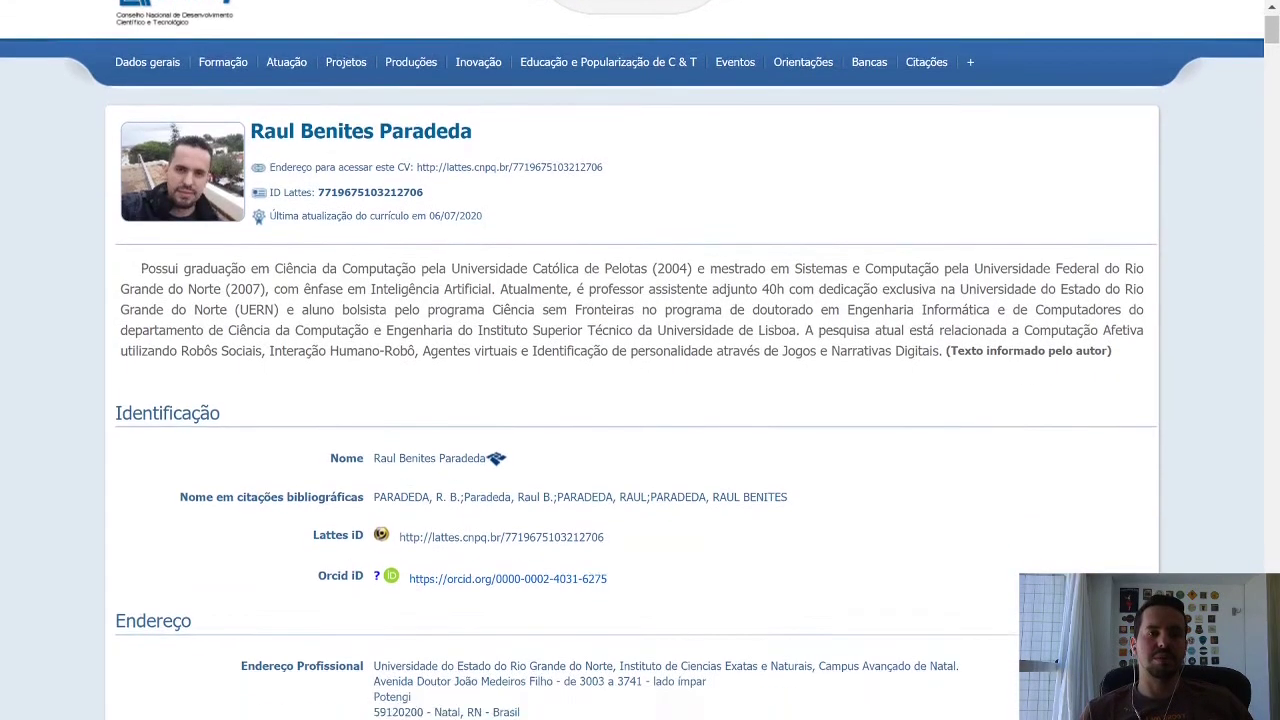
scroll(1008, 273, down, 5)
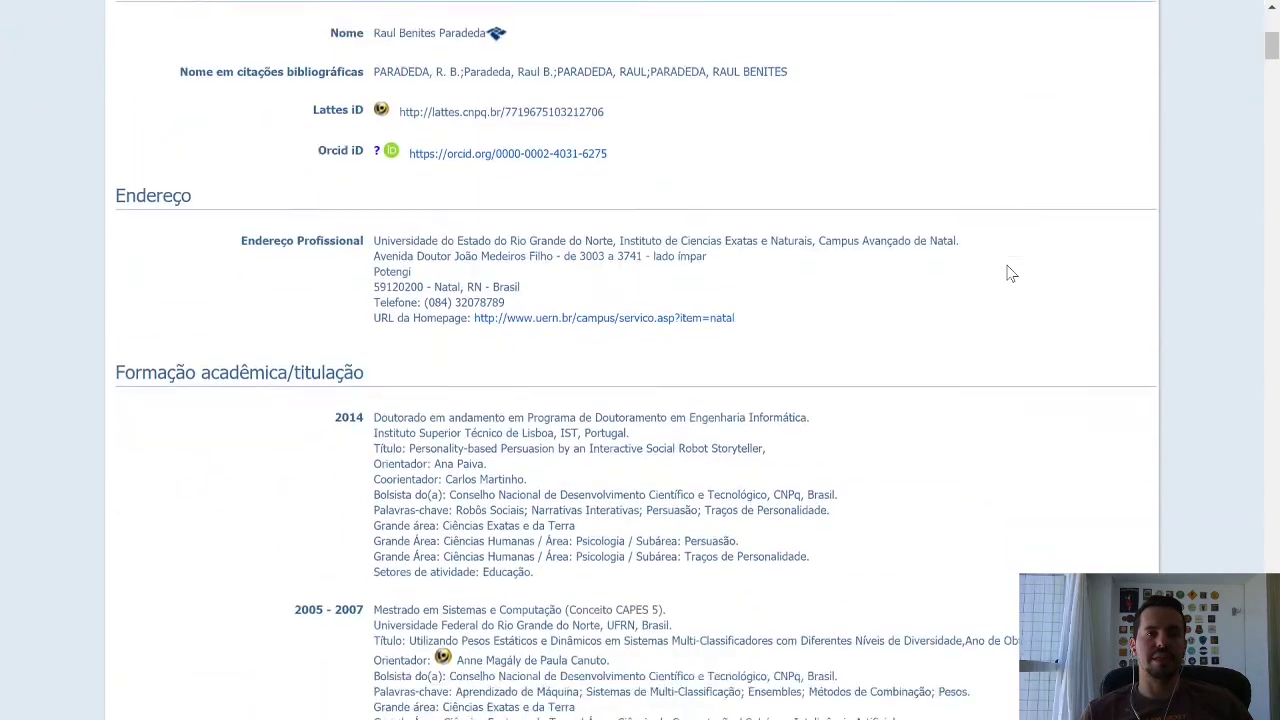
scroll(1010, 273, down, 5)
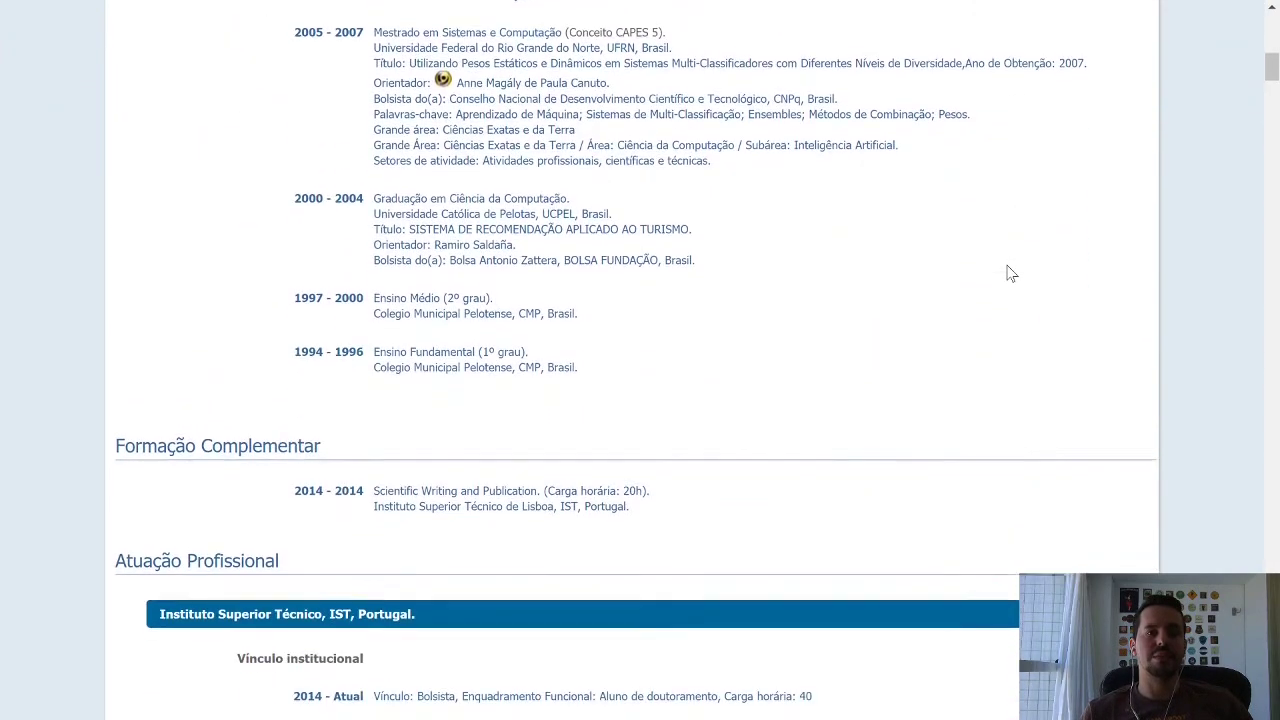
scroll(1008, 273, up, 5)
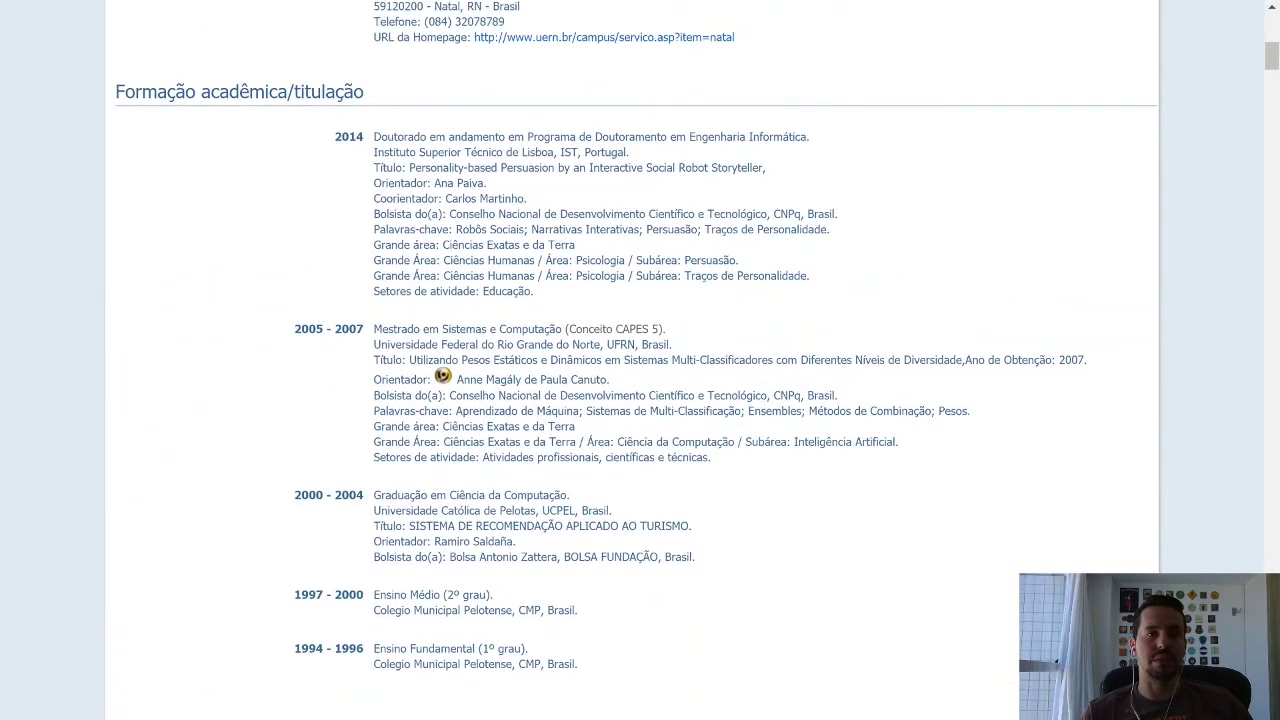
scroll(1043, 358, down, 7)
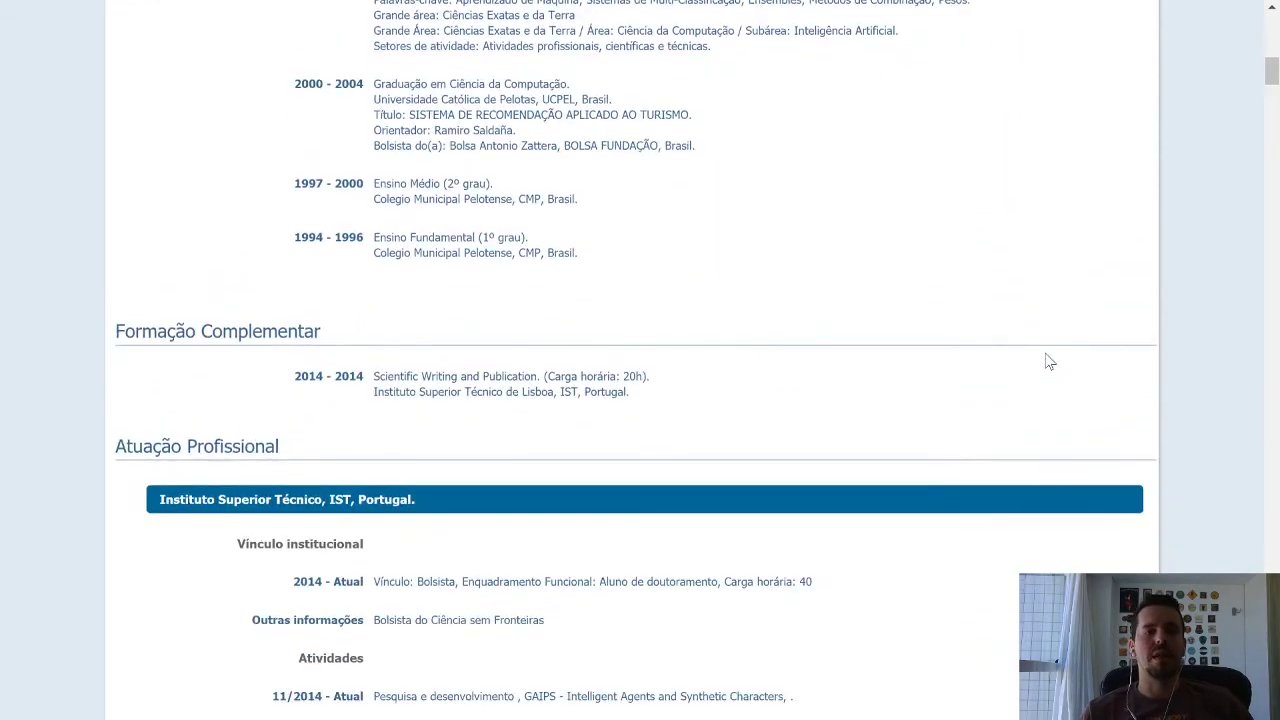
scroll(1049, 362, down, 1)
scroll(1047, 360, down, 10)
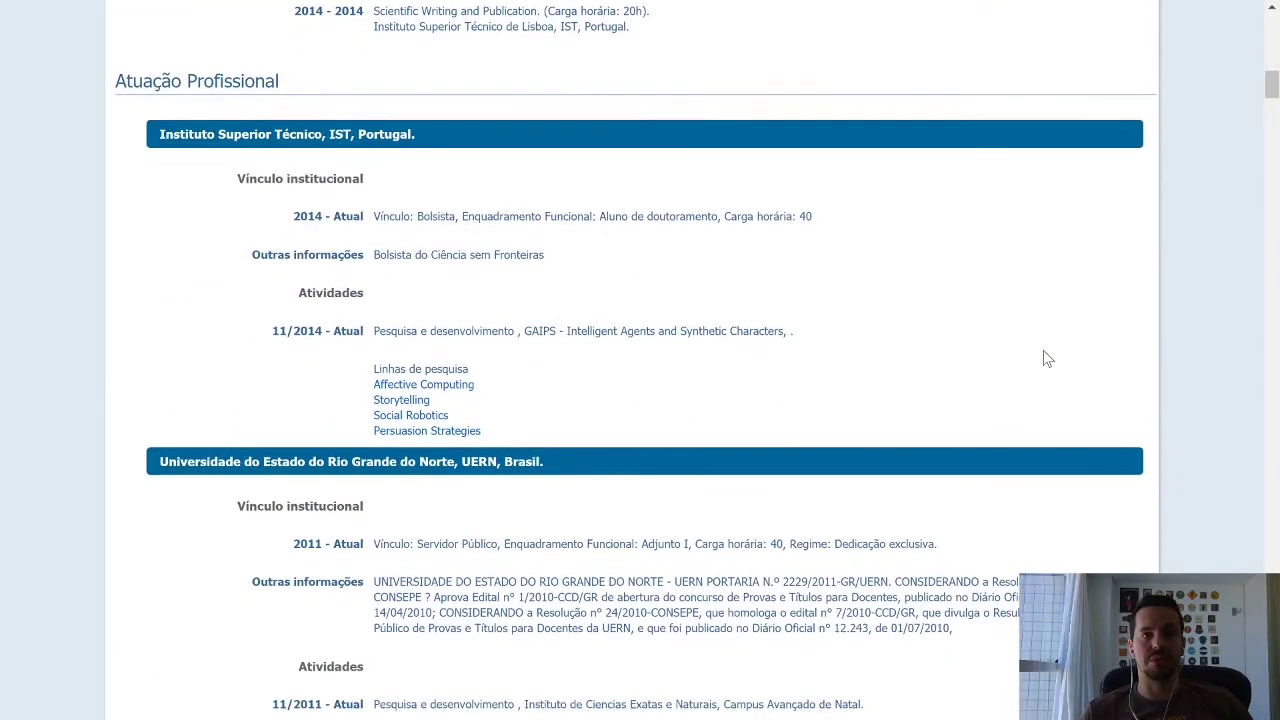
scroll(1047, 360, down, 5)
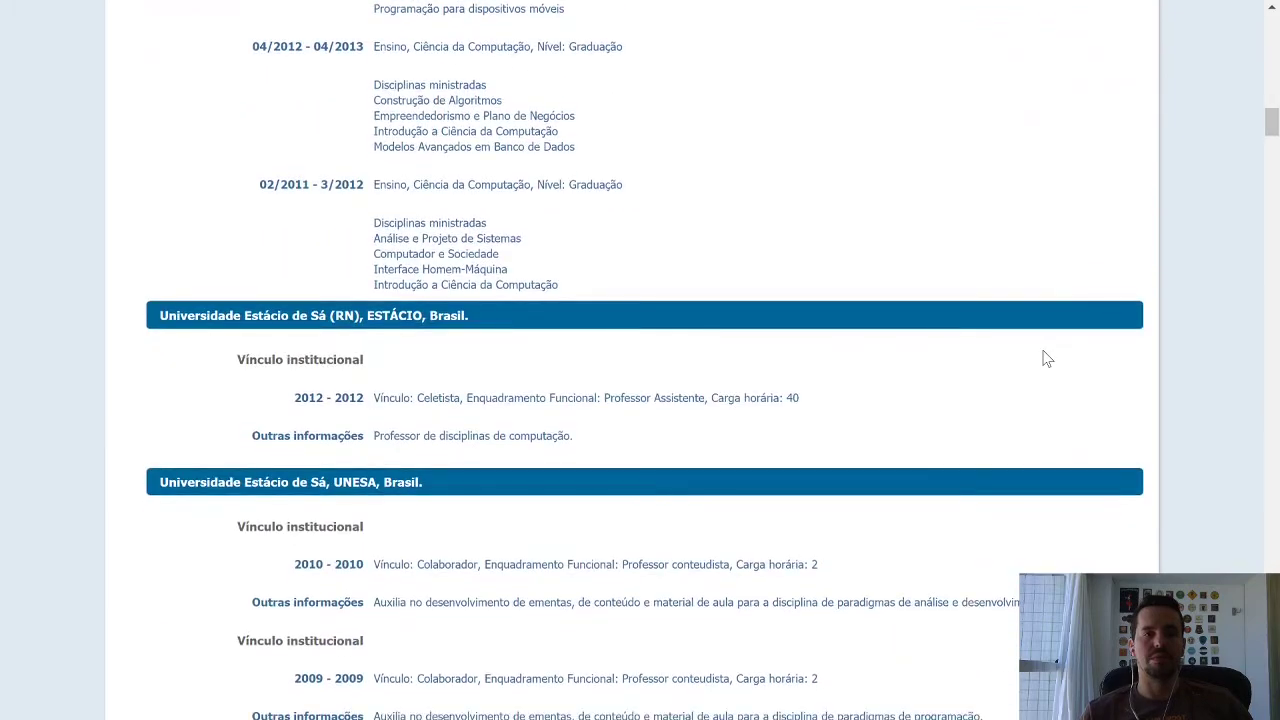
scroll(1047, 359, down, 11)
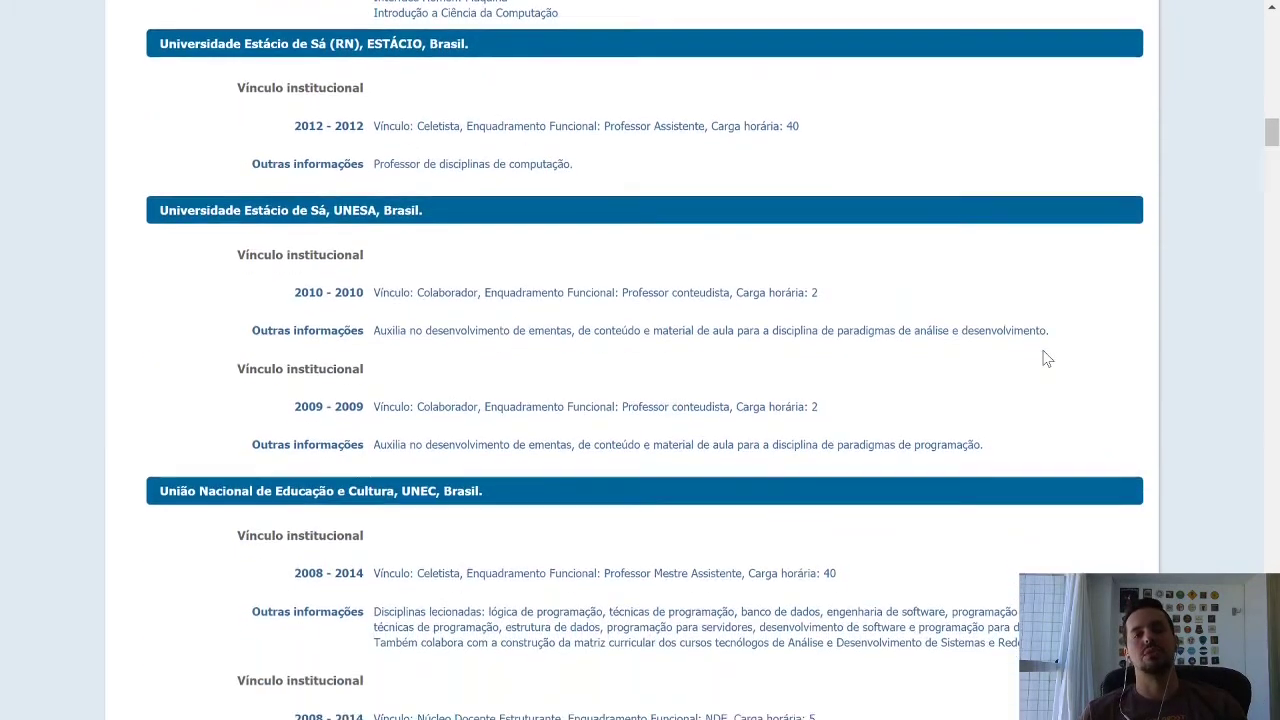
scroll(1047, 359, down, 17)
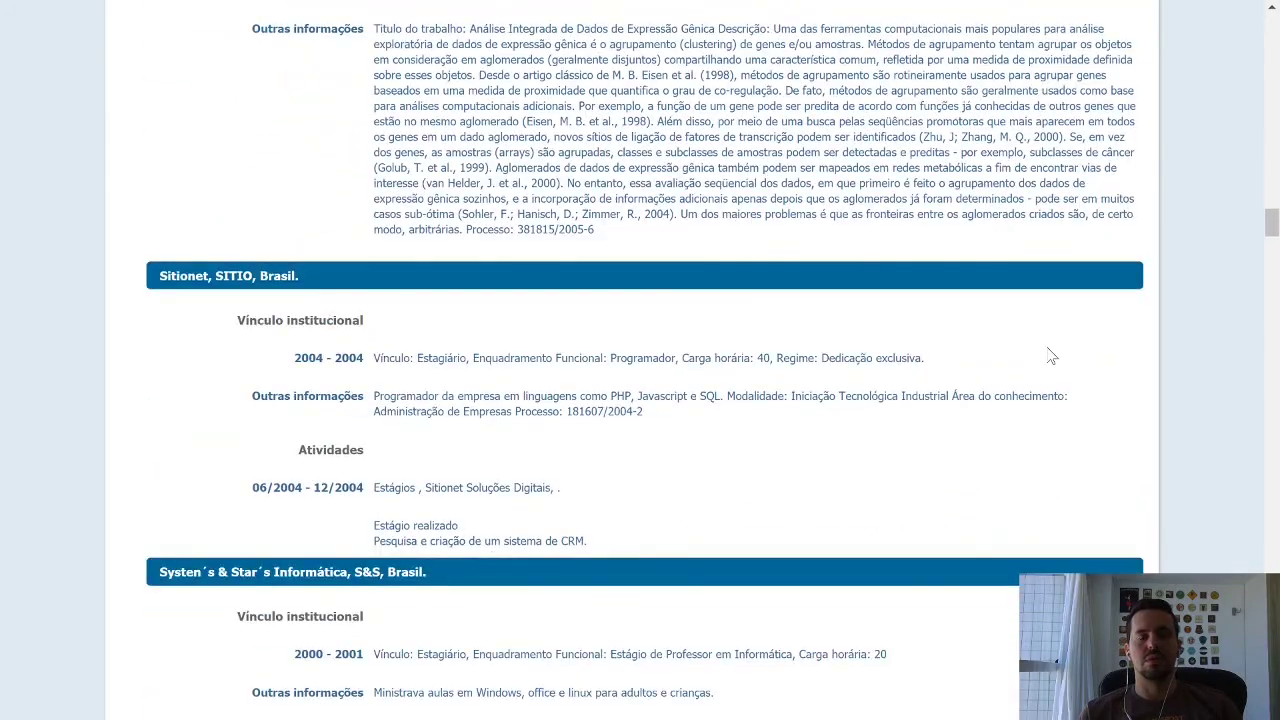
scroll(1050, 357, down, 4)
scroll(1167, 341, down, 4)
scroll(1170, 338, down, 20)
scroll(1170, 338, down, 11)
scroll(1170, 338, up, 3)
scroll(1170, 338, down, 5)
scroll(1170, 333, down, 3)
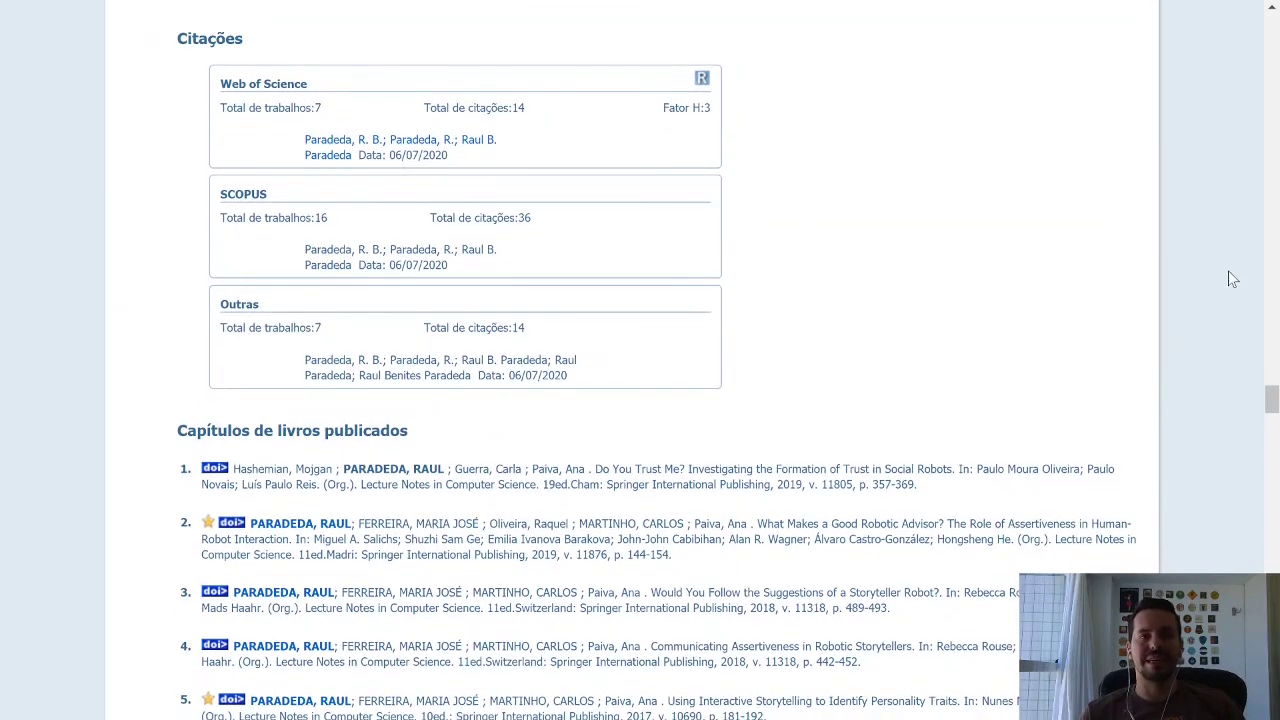
scroll(1155, 278, down, 1)
scroll(1155, 278, down, 3)
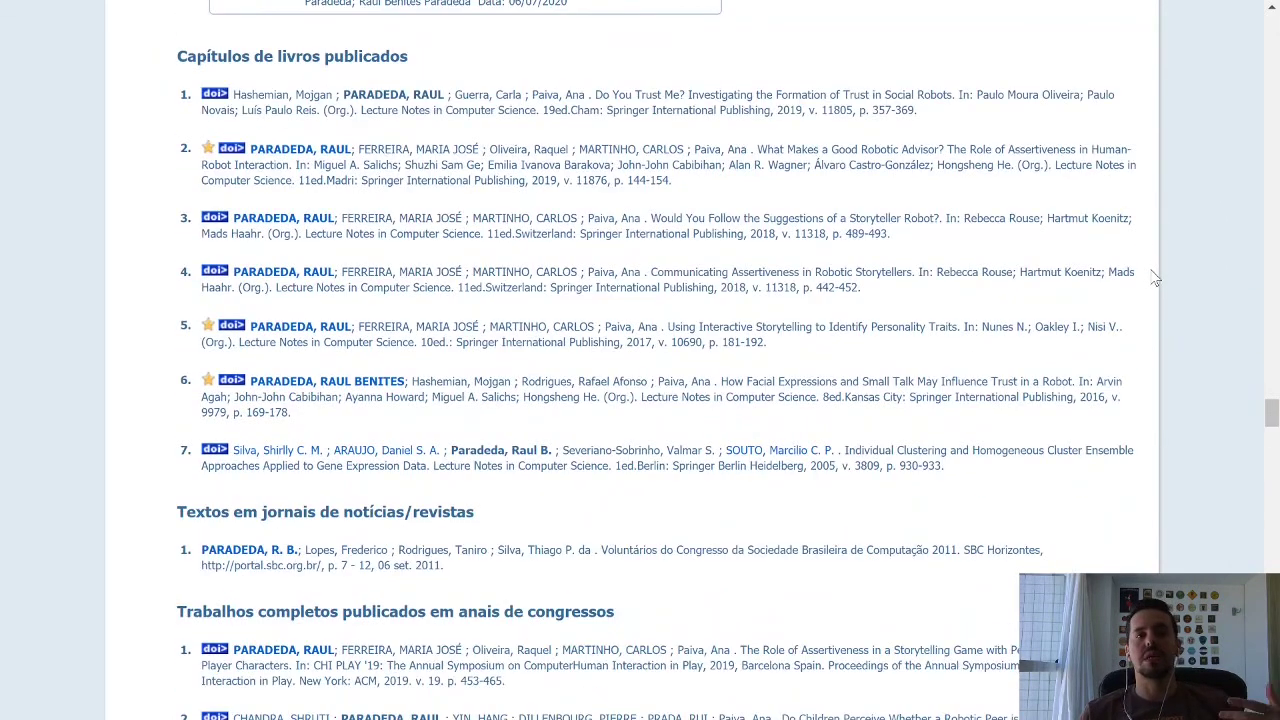
scroll(1149, 269, down, 5)
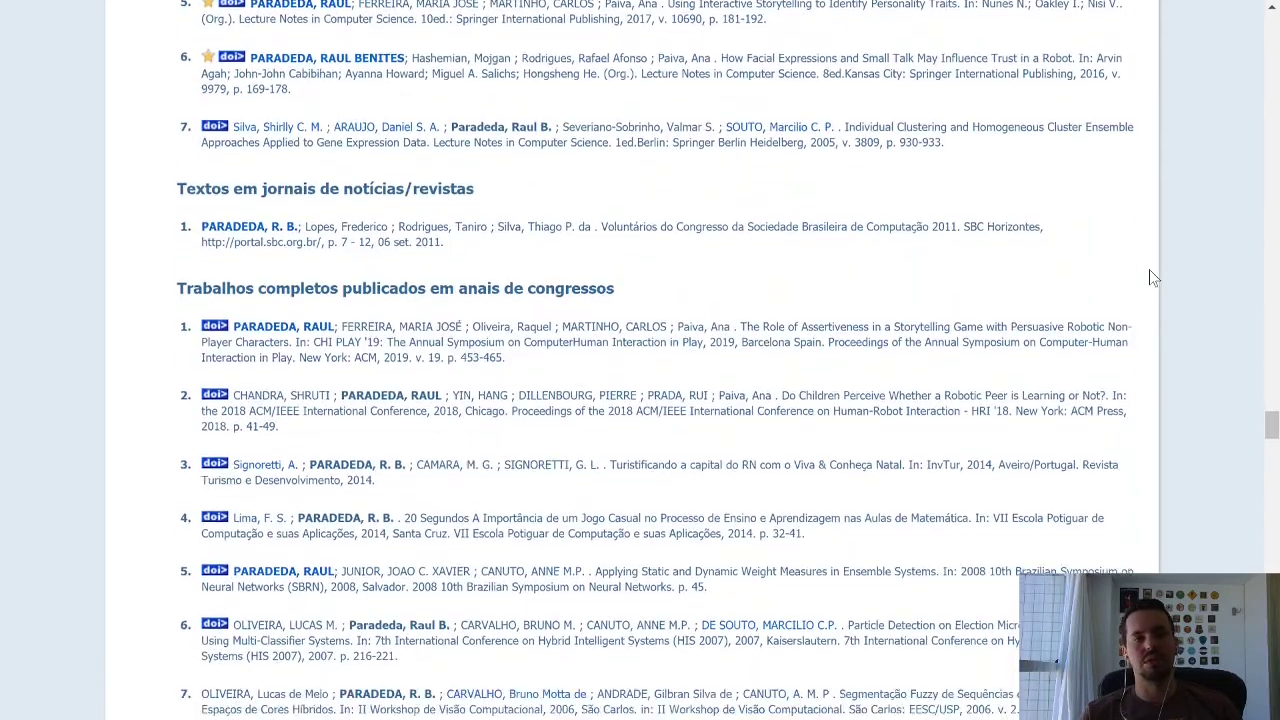
scroll(1151, 274, down, 5)
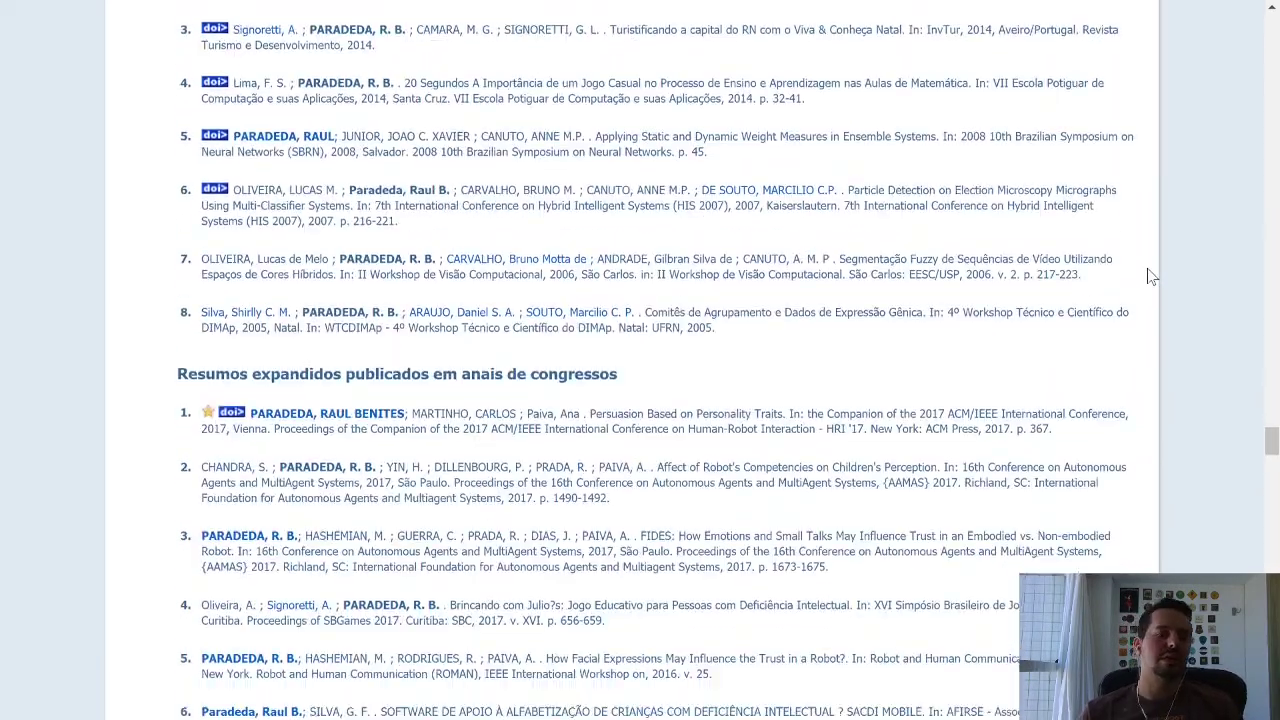
scroll(1151, 277, down, 5)
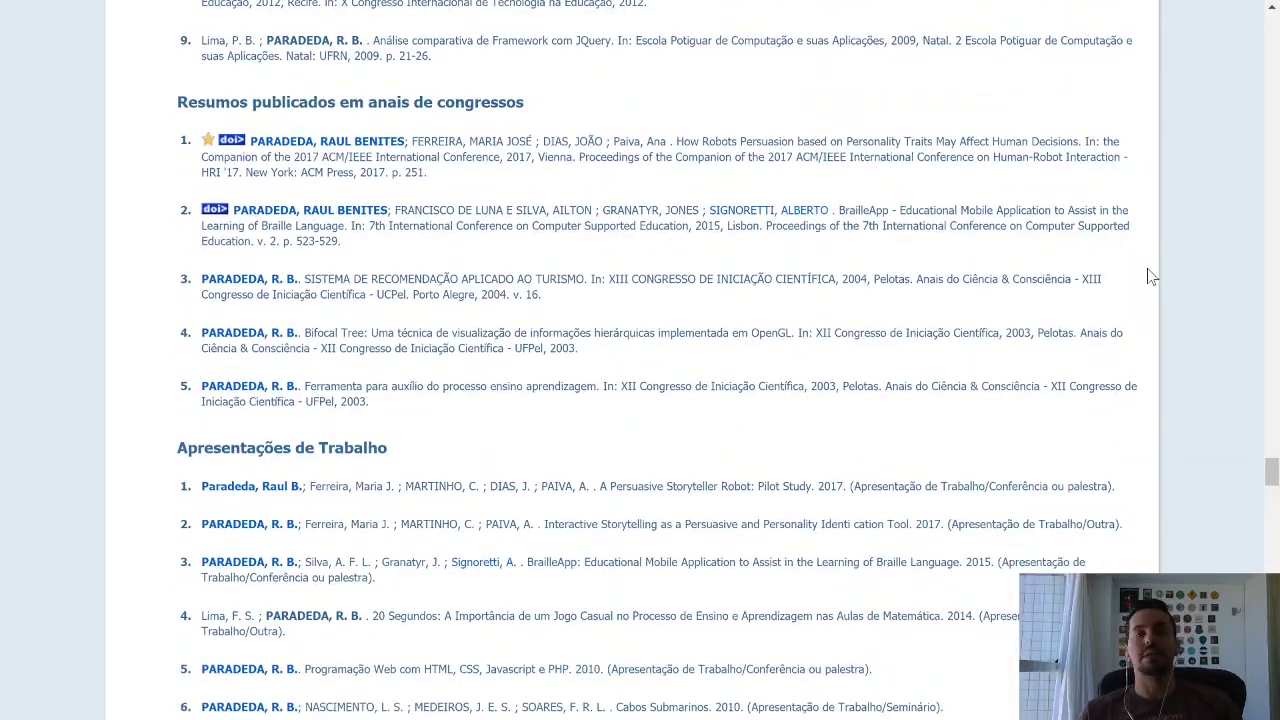
scroll(1151, 277, down, 10)
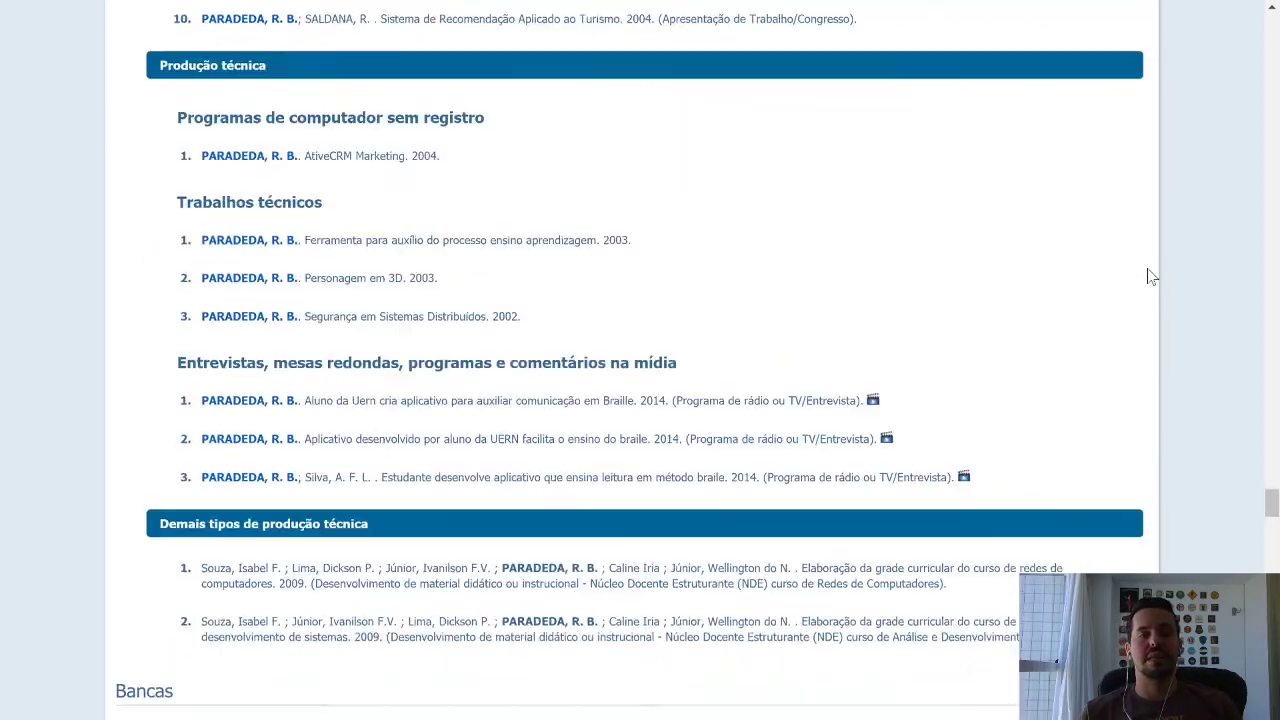
scroll(1151, 277, down, 8)
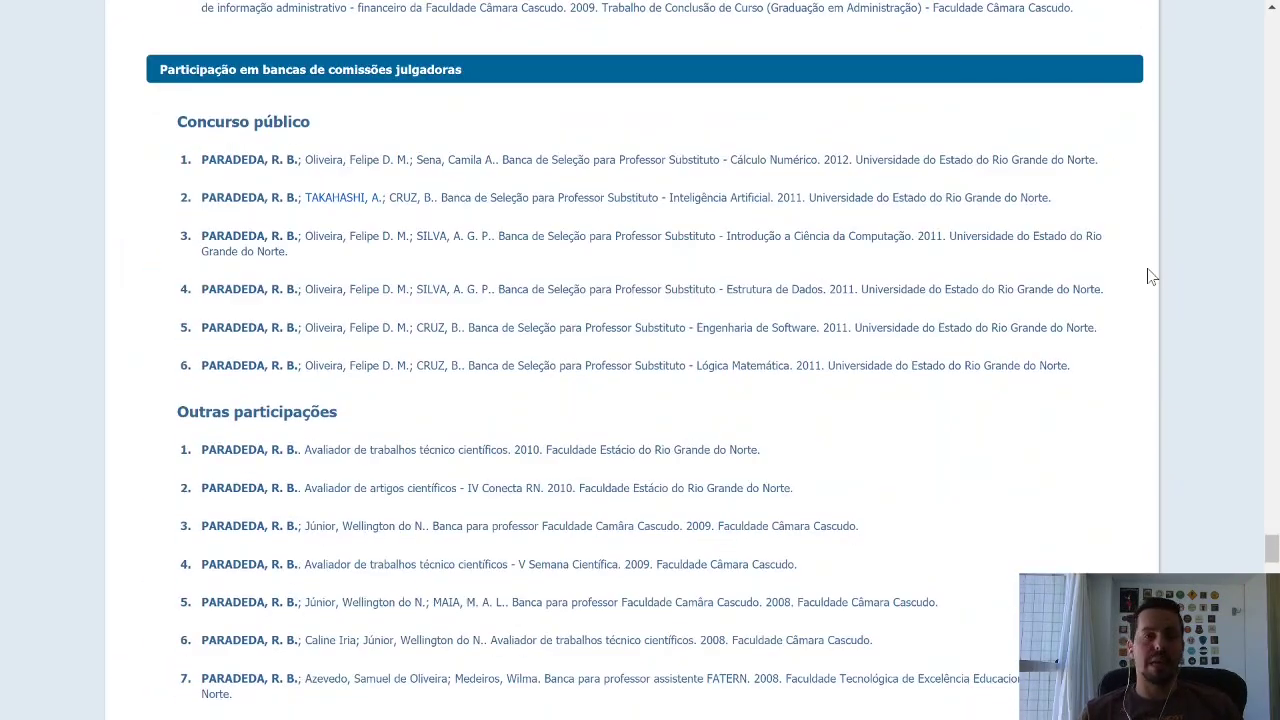
scroll(1151, 277, down, 10)
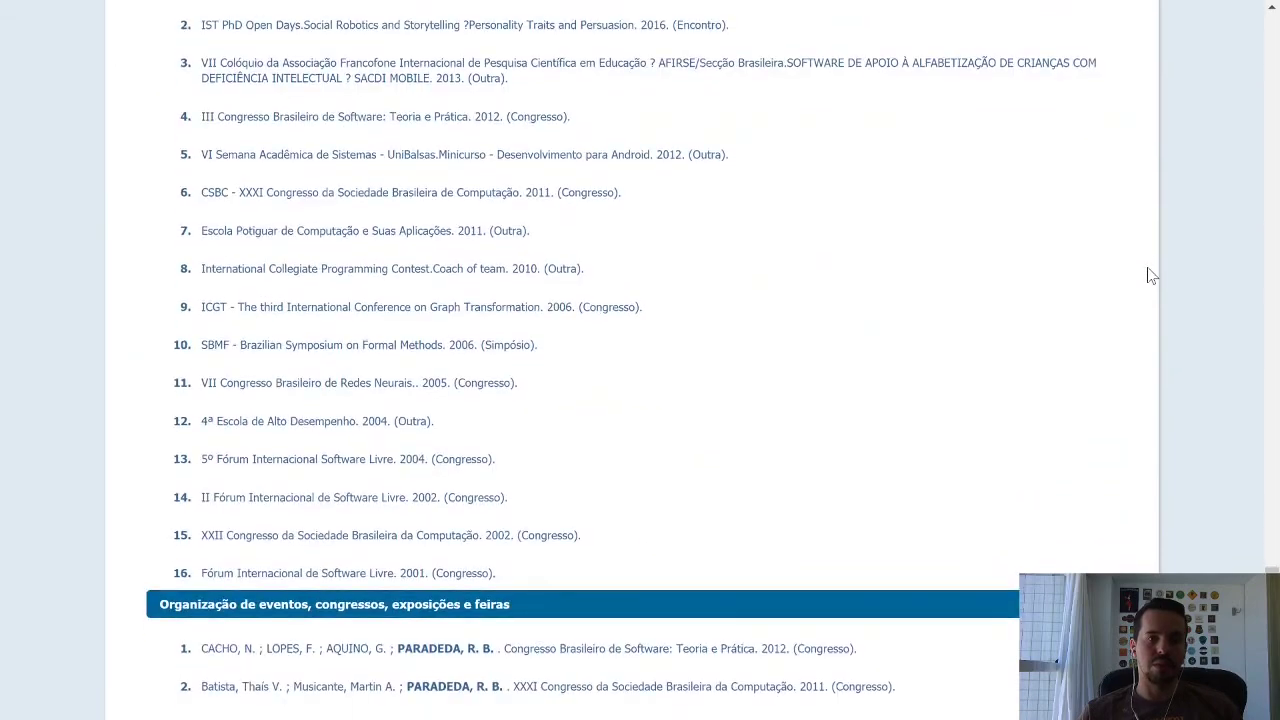
scroll(1151, 277, down, 9)
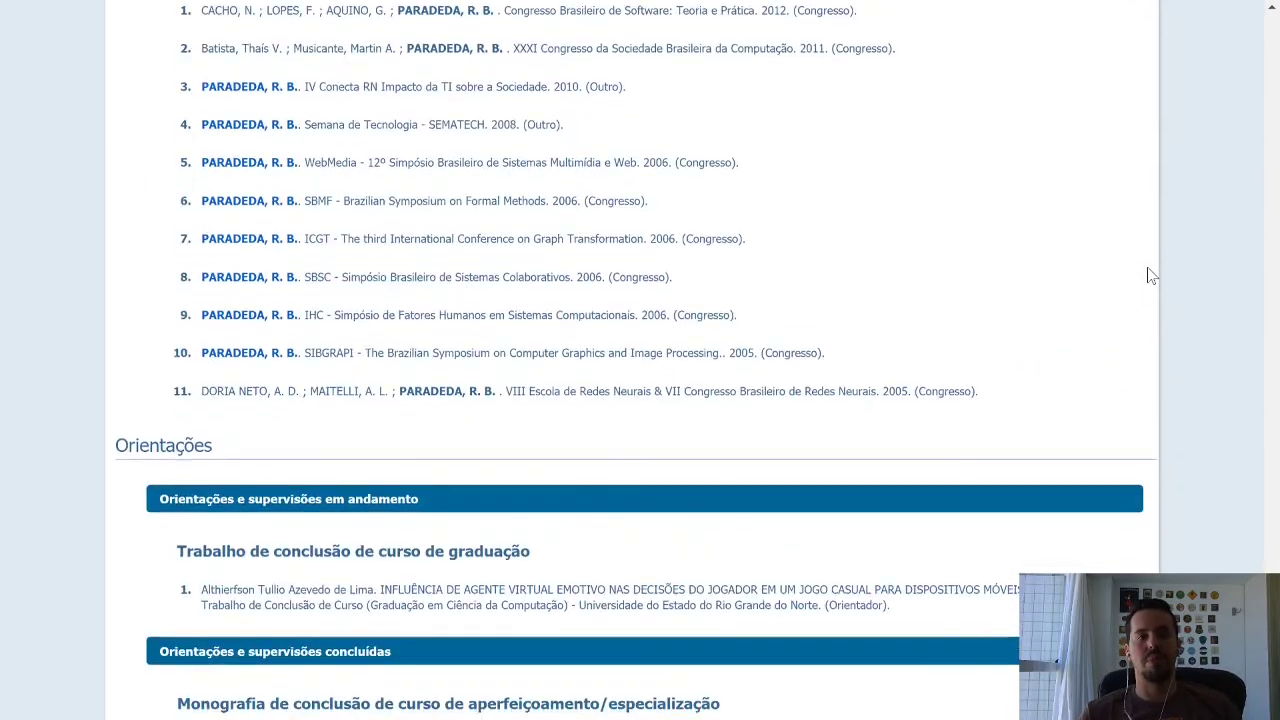
scroll(1151, 277, down, 10)
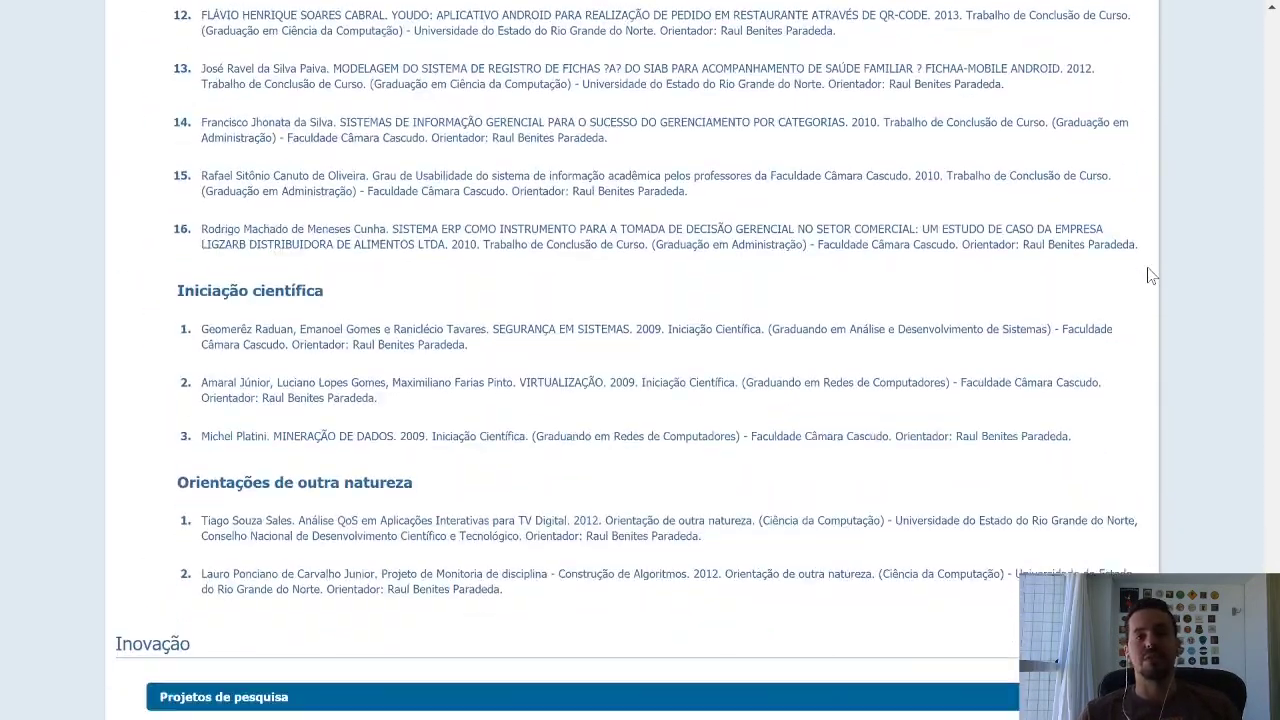
scroll(1151, 277, down, 6)
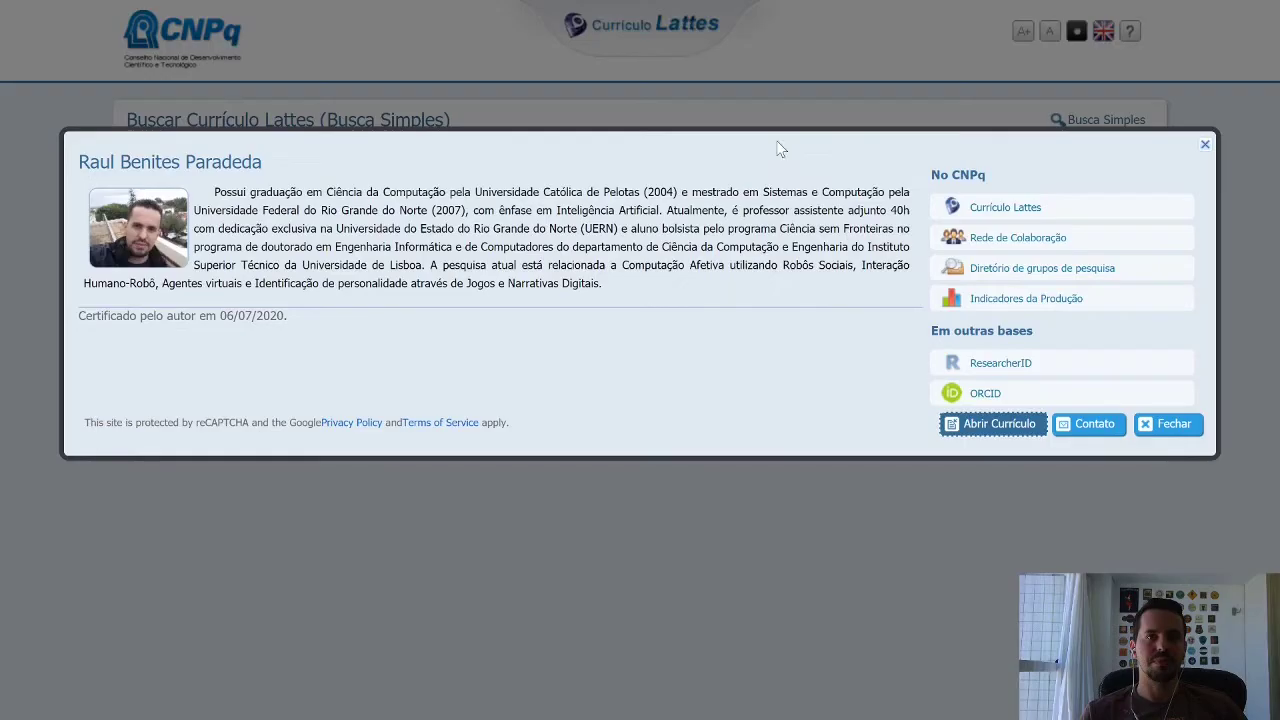
click(672, 1)
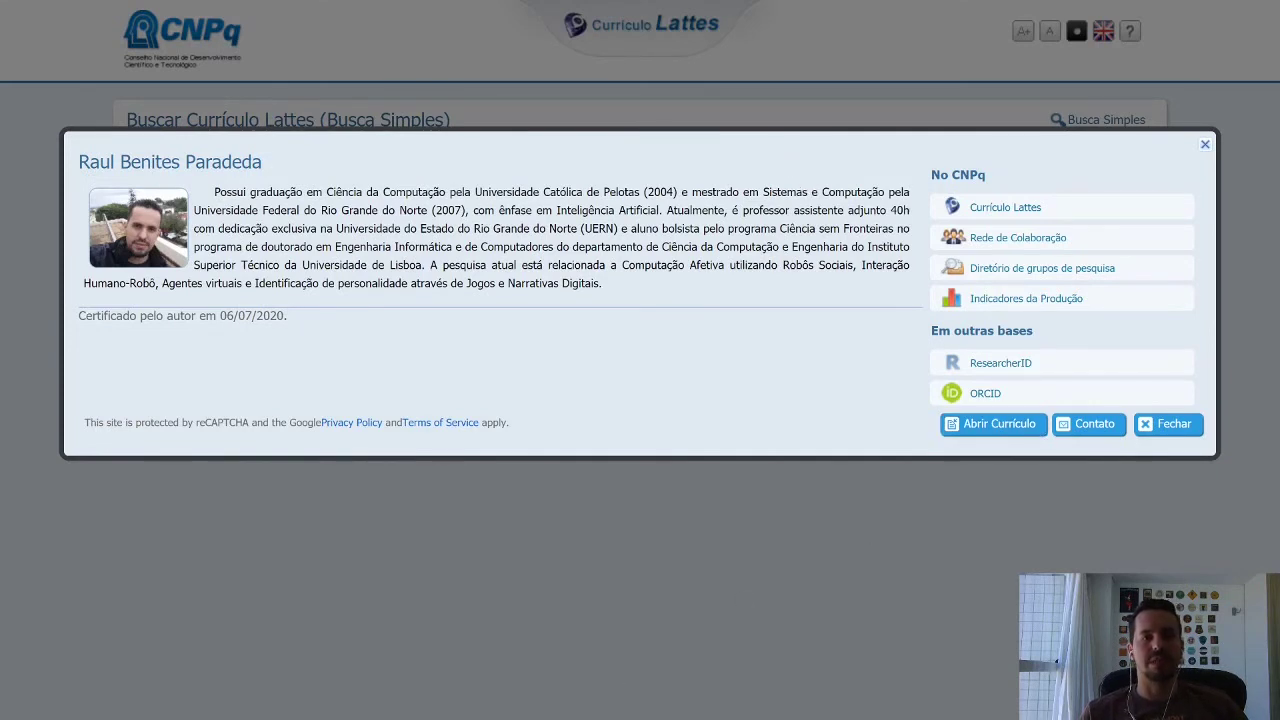
mouse_move(516, 719)
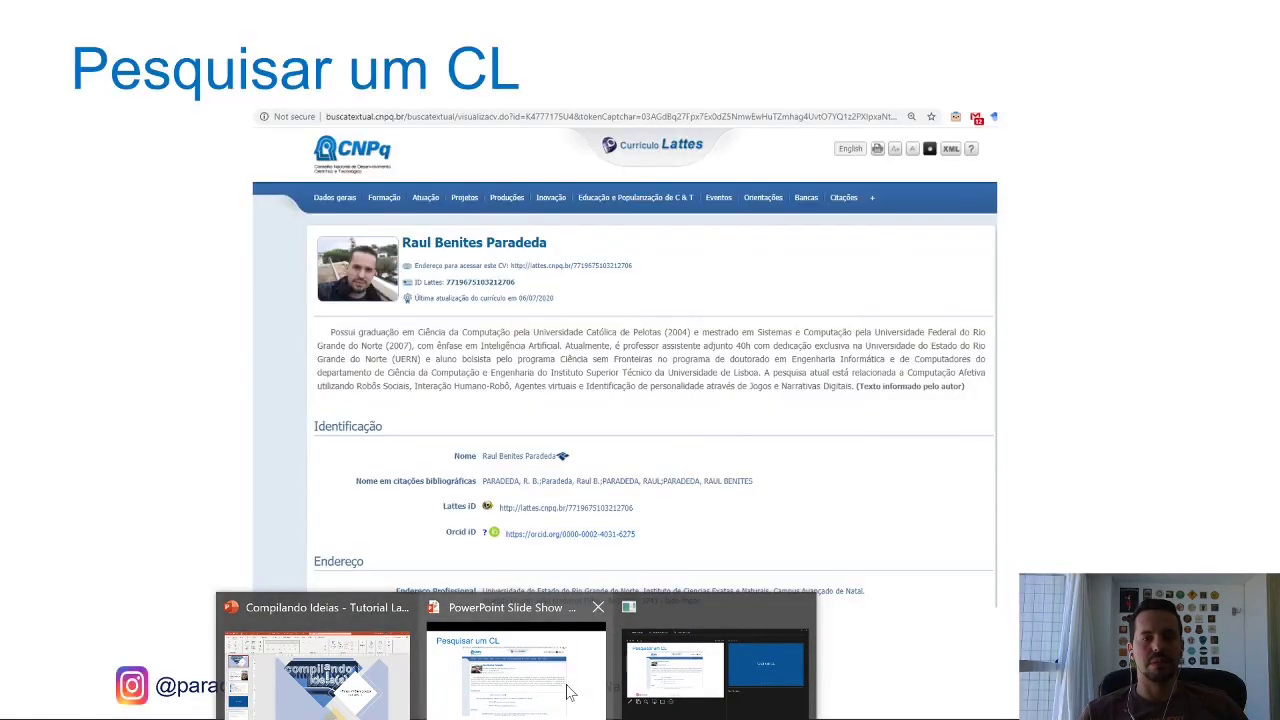
Advance the slide show to the Criar um CL registration form, then close the browser's profile summary.
click(516, 670)
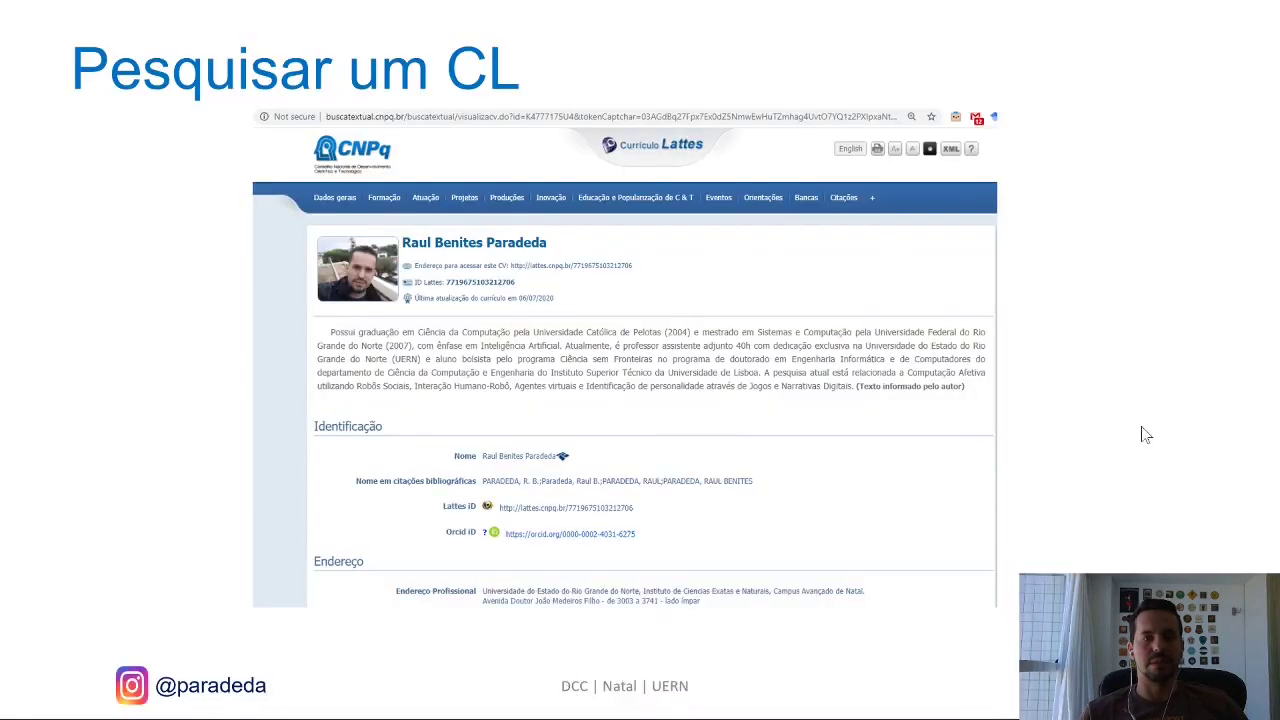
click(1136, 358)
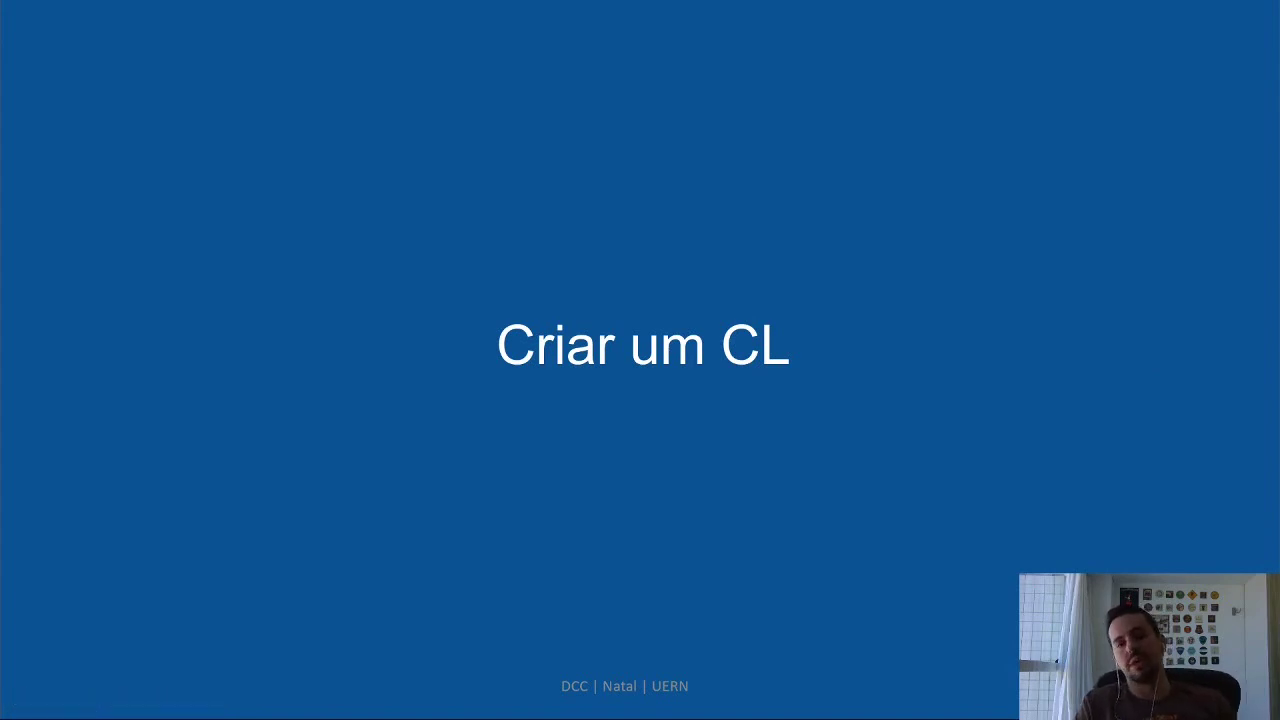
click(1136, 364)
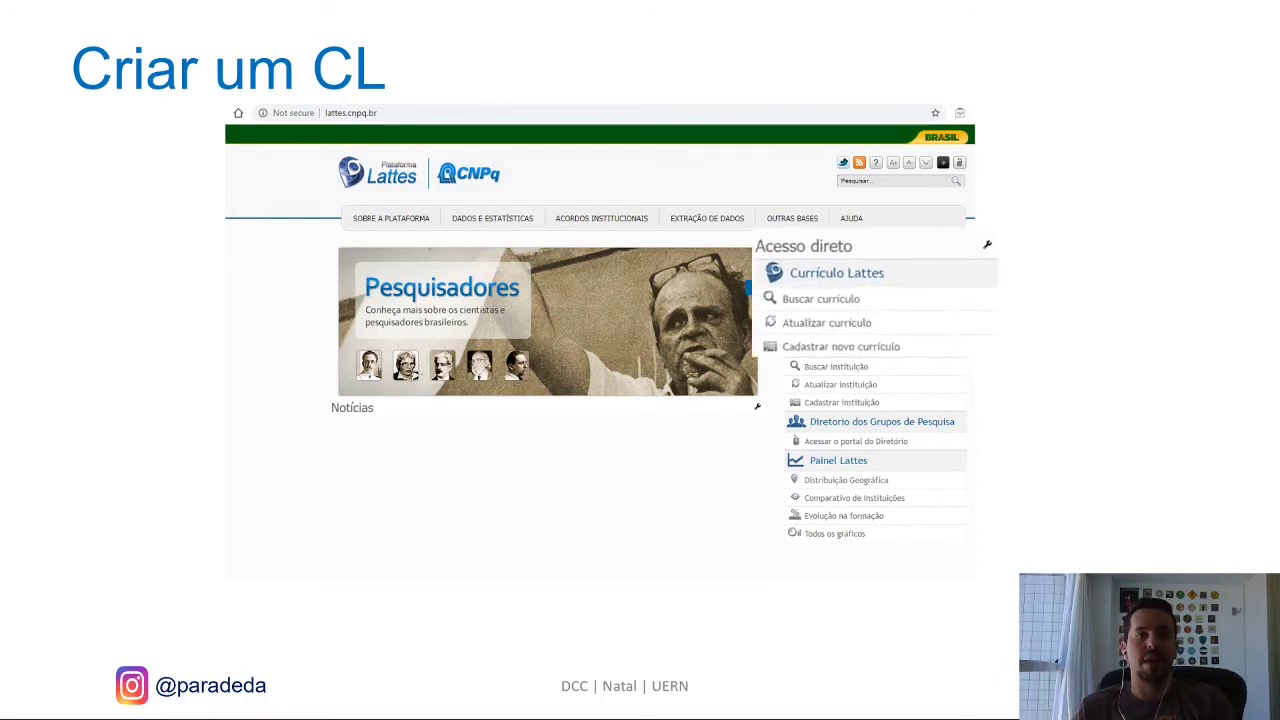
key(Right)
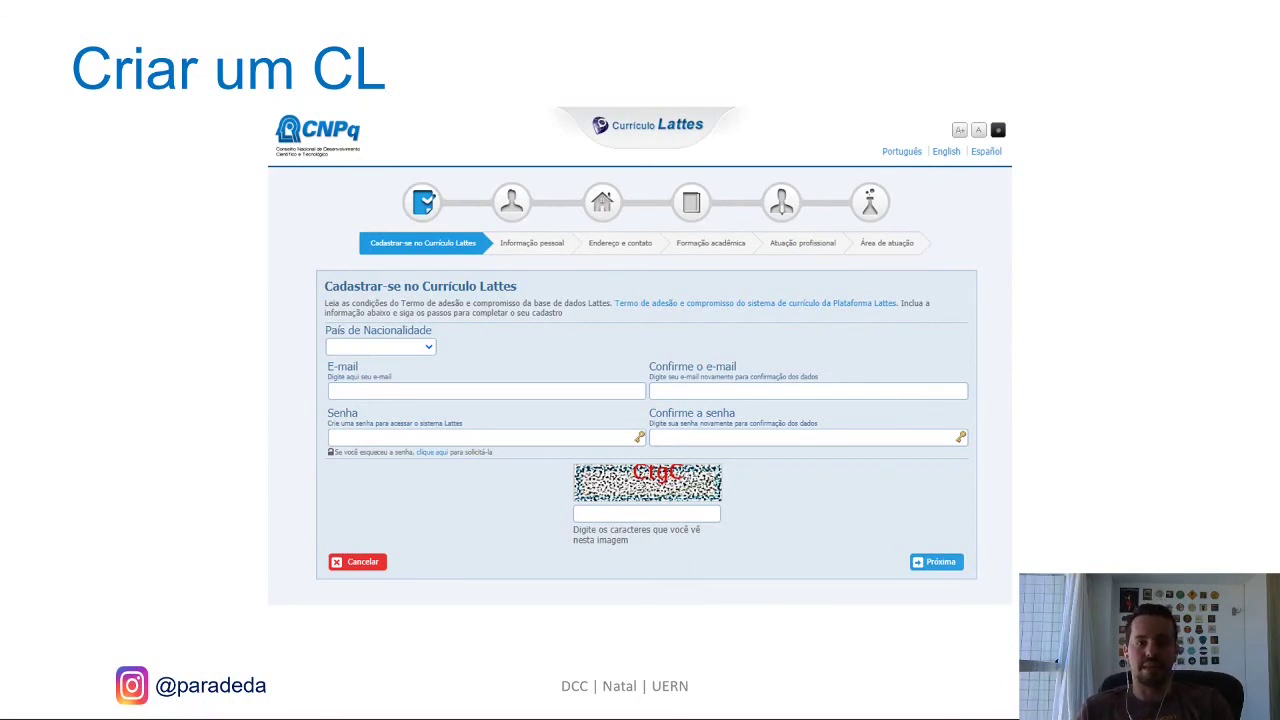
key(alt+Tab)
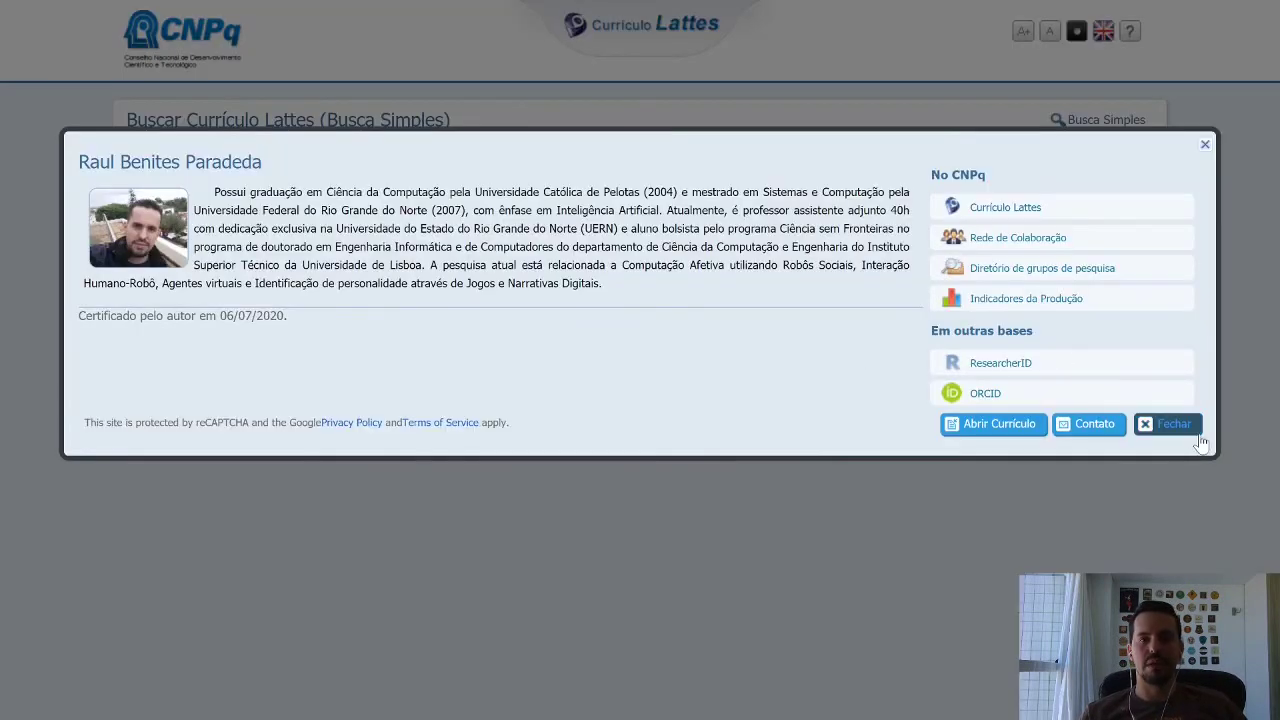
click(1198, 438)
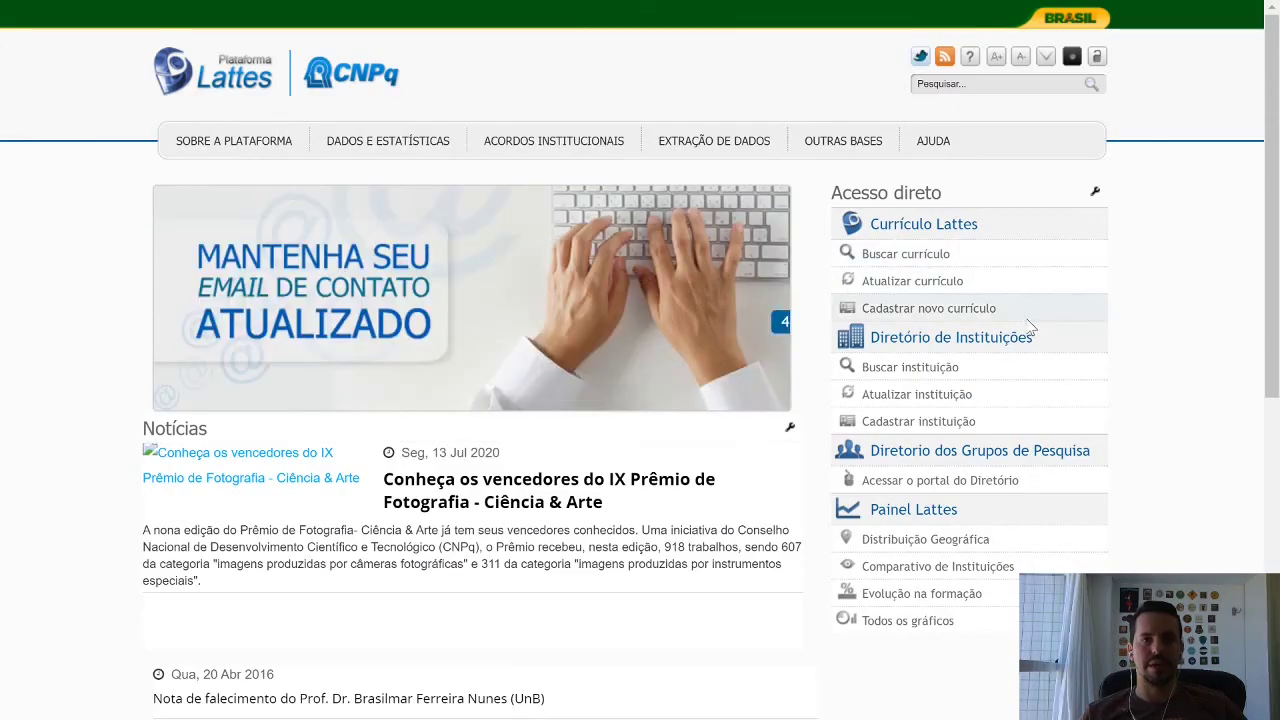
Open Cadastrar novo currículo and check the País de Nacionalidade list without choosing.
click(968, 316)
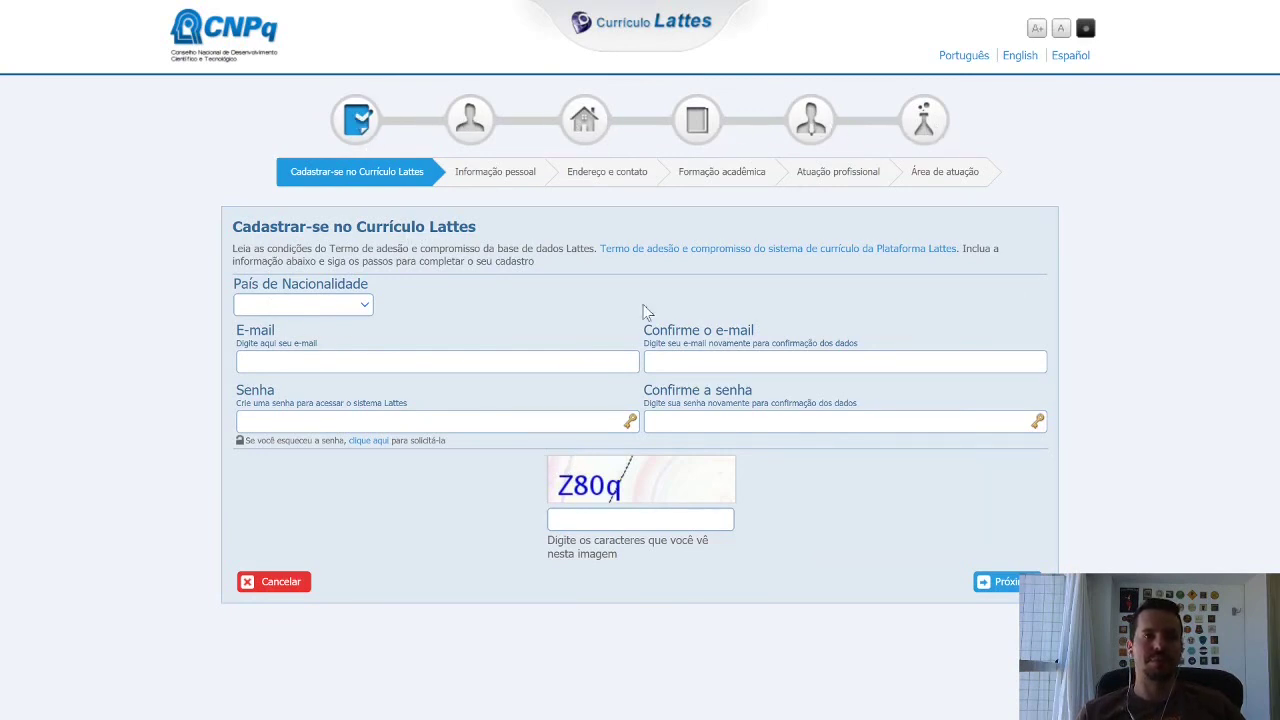
click(363, 308)
click(497, 297)
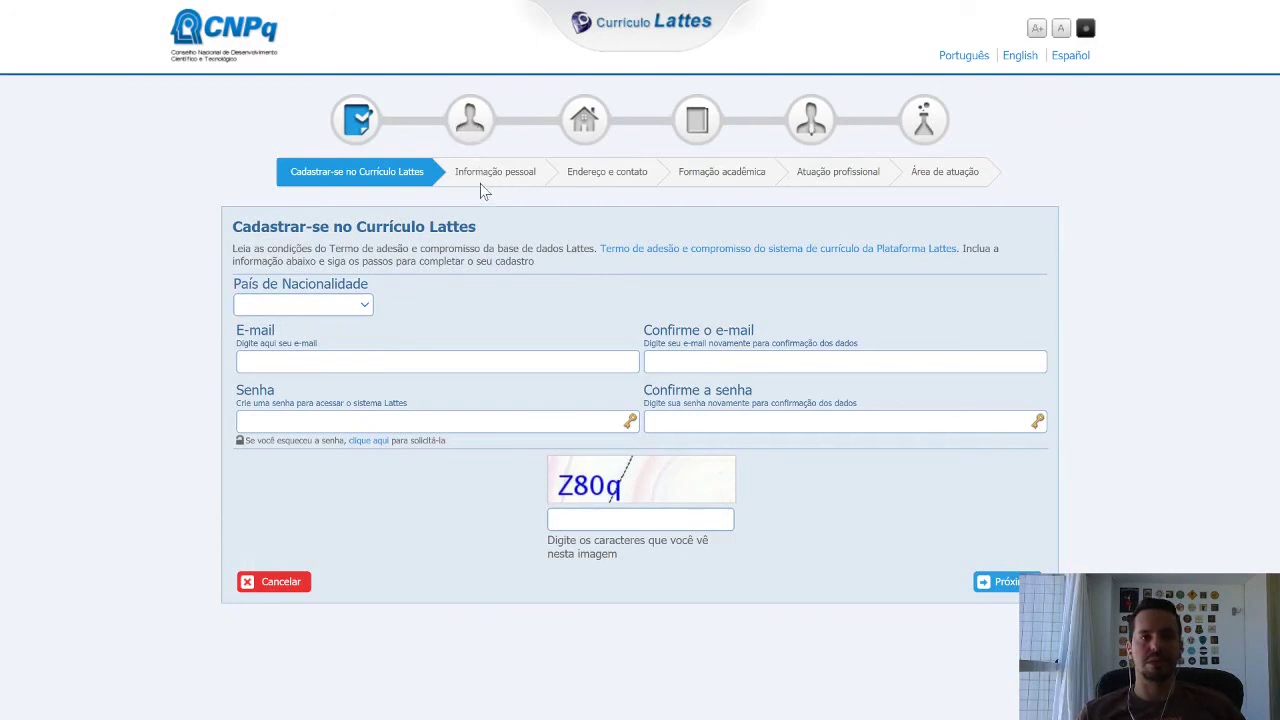
Set the nationality to Brasil.
click(345, 311)
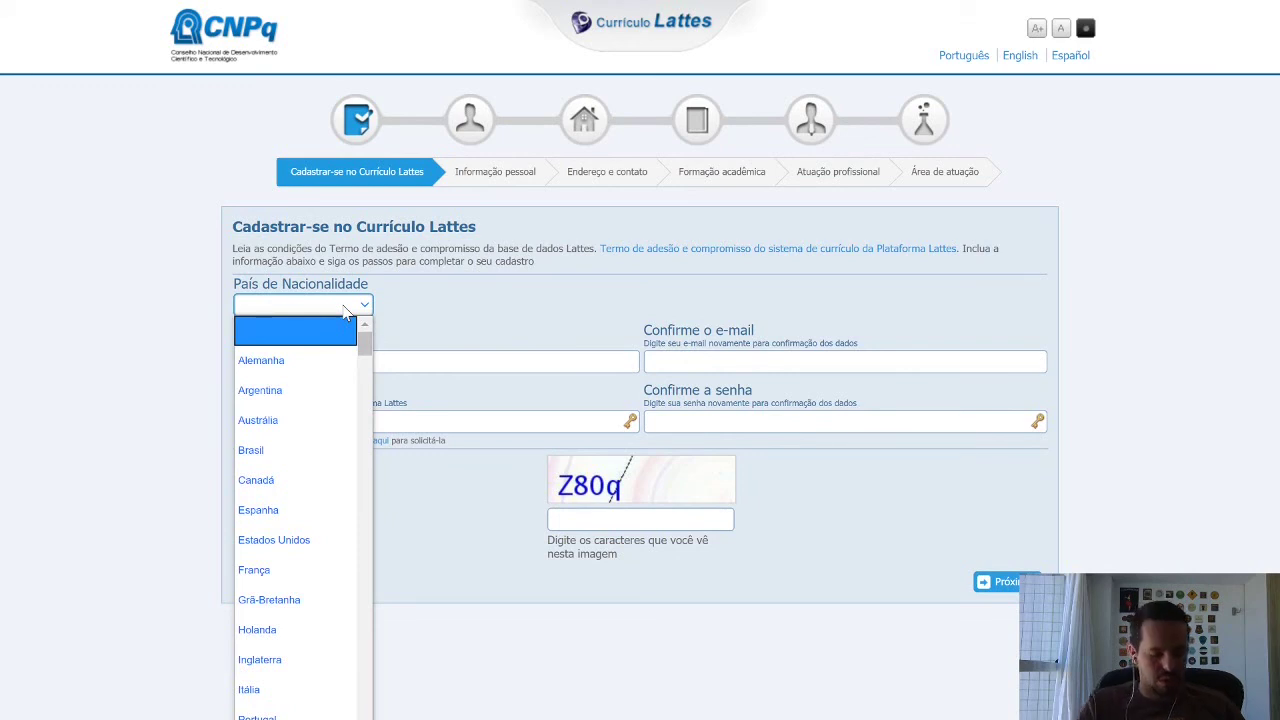
key(b)
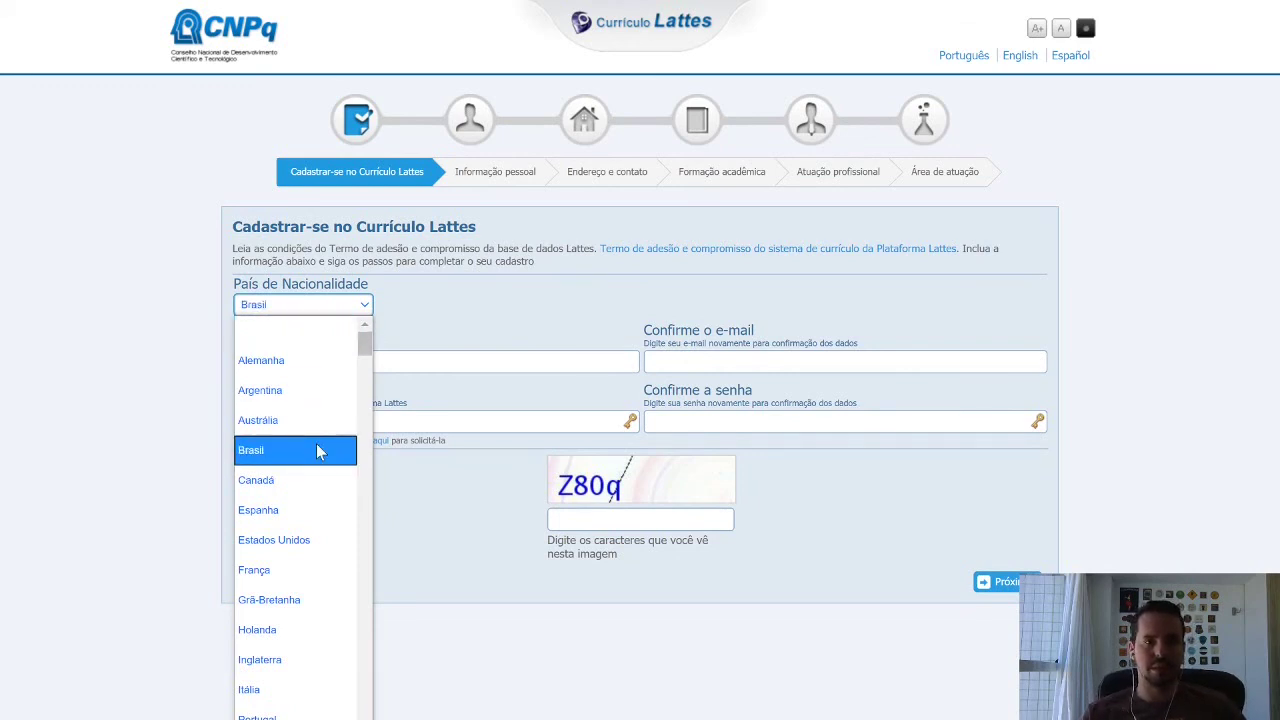
click(337, 449)
Fill the e-mail with a saved address and paste the same address into the confirmation field.
click(345, 362)
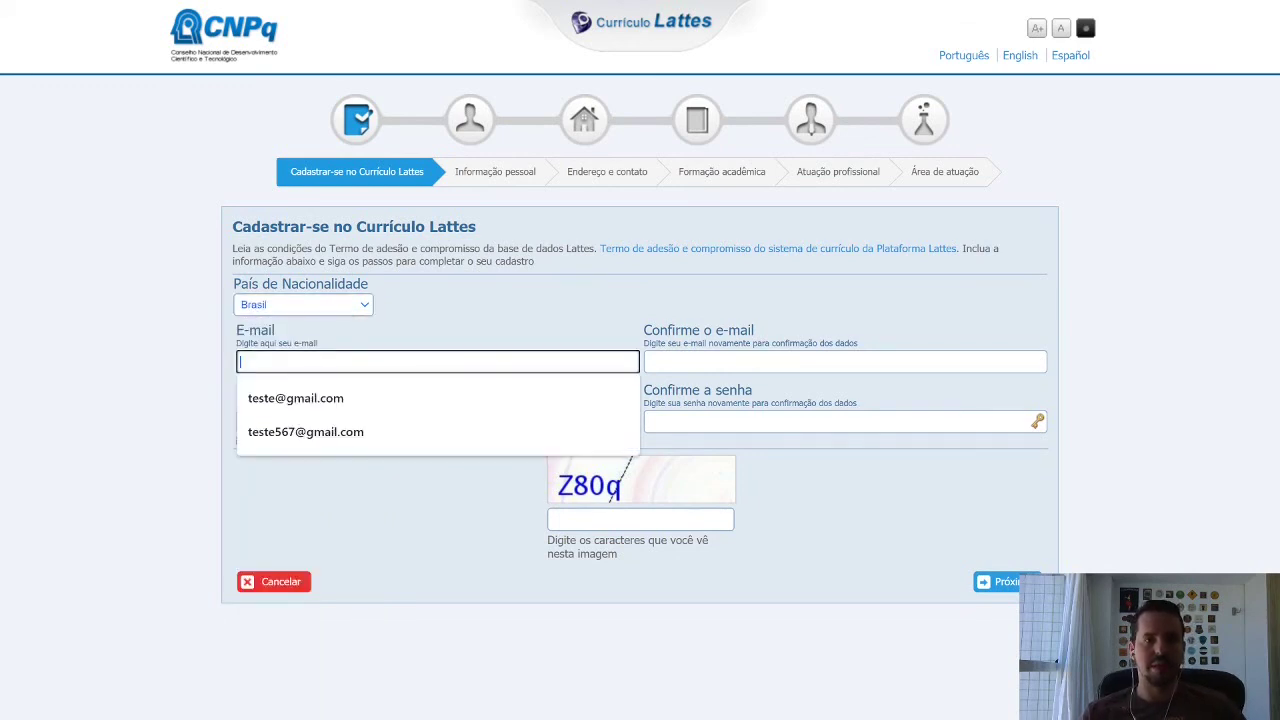
click(381, 434)
click(751, 362)
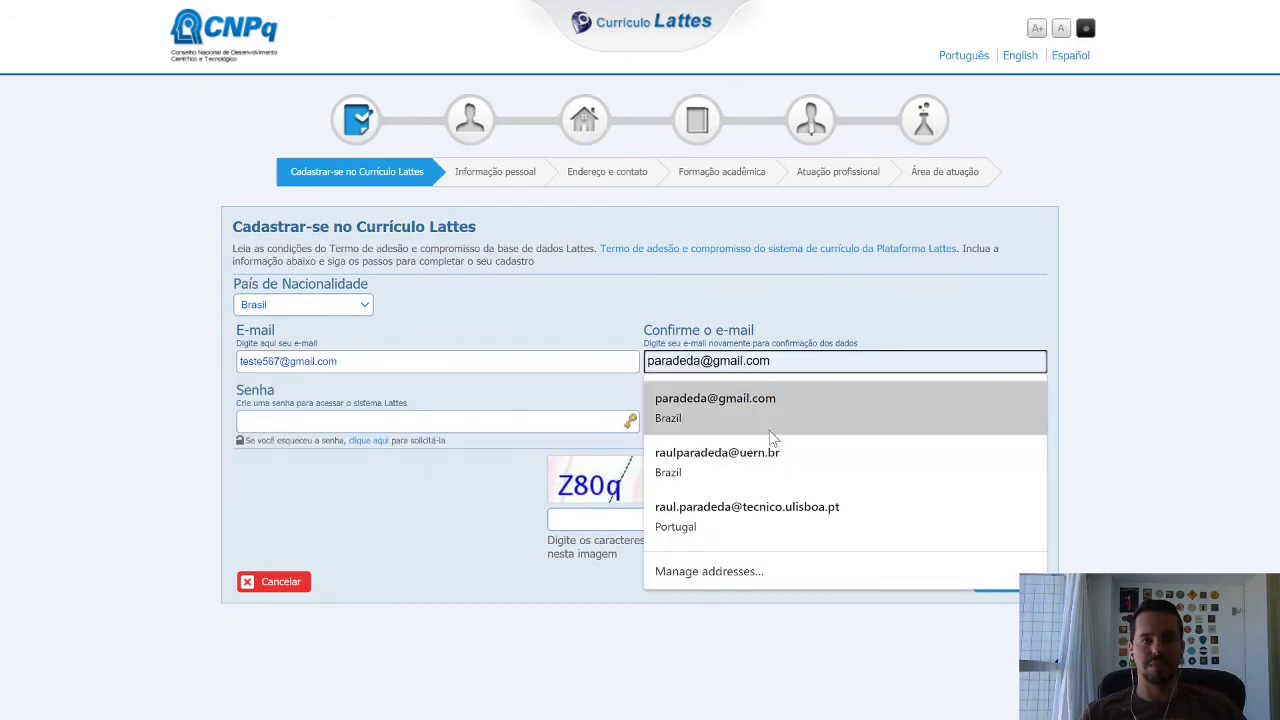
click(512, 500)
click(690, 362)
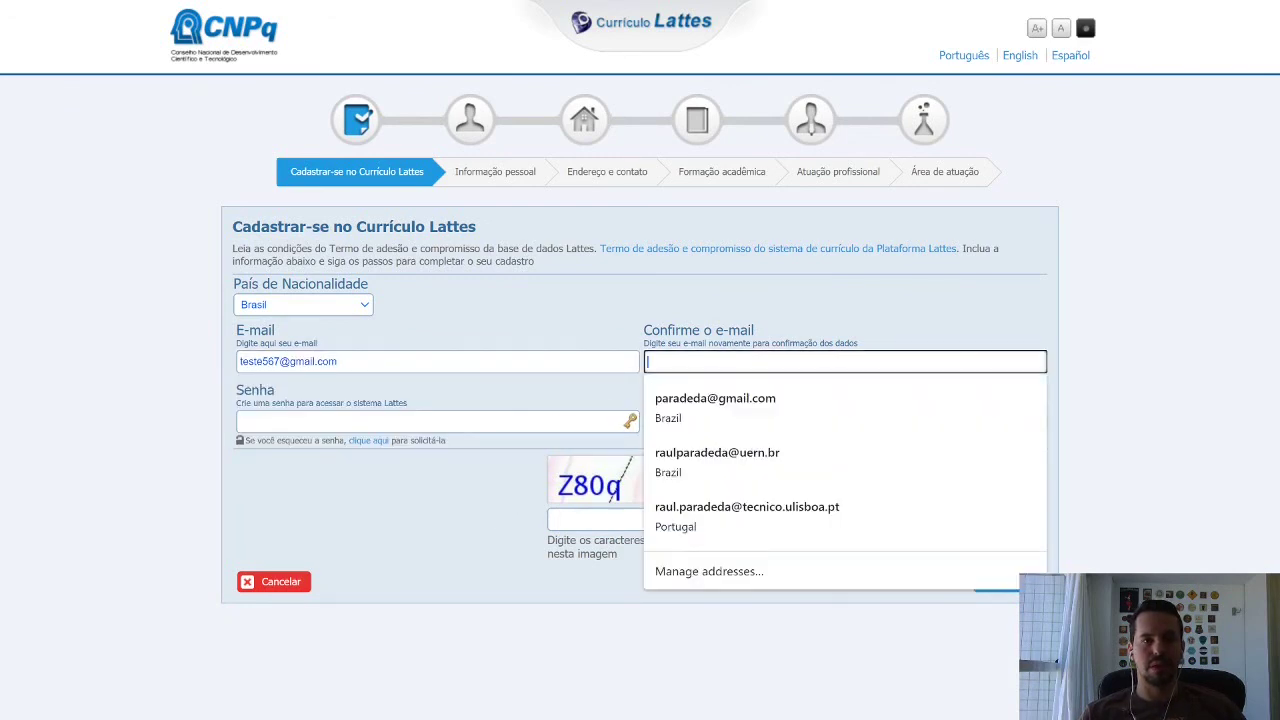
click(340, 362)
drag(340, 362, 238, 366)
key(ctrl+c)
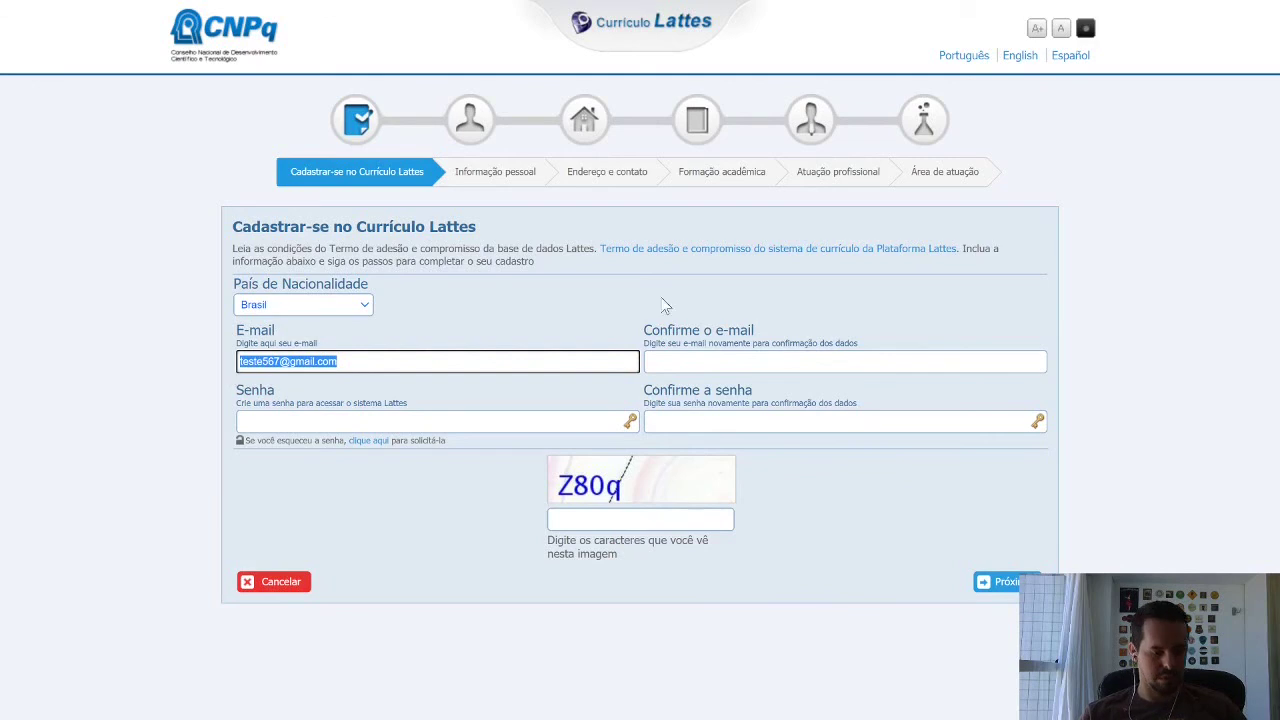
click(795, 362)
key(ctrl+v)
Enter the account password and its confirmation, type the verification image code, and try to proceed.
click(430, 421)
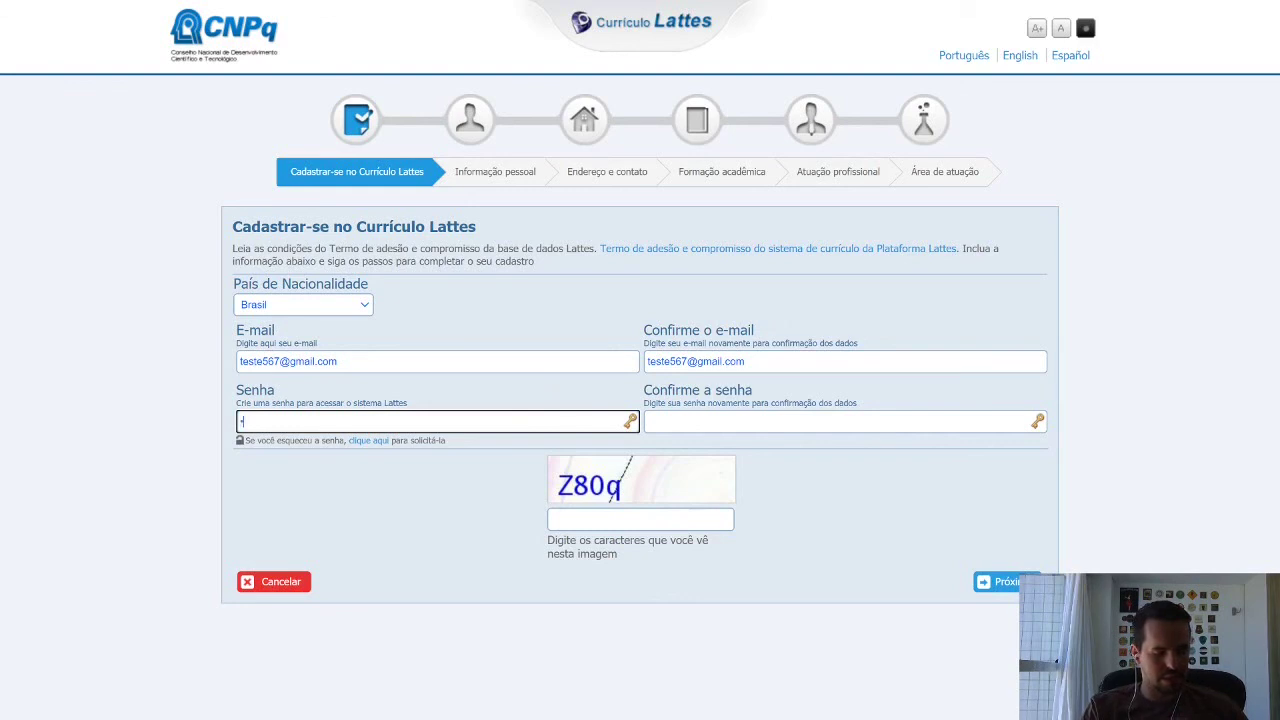
text(teste567)
key(ctrl+a)
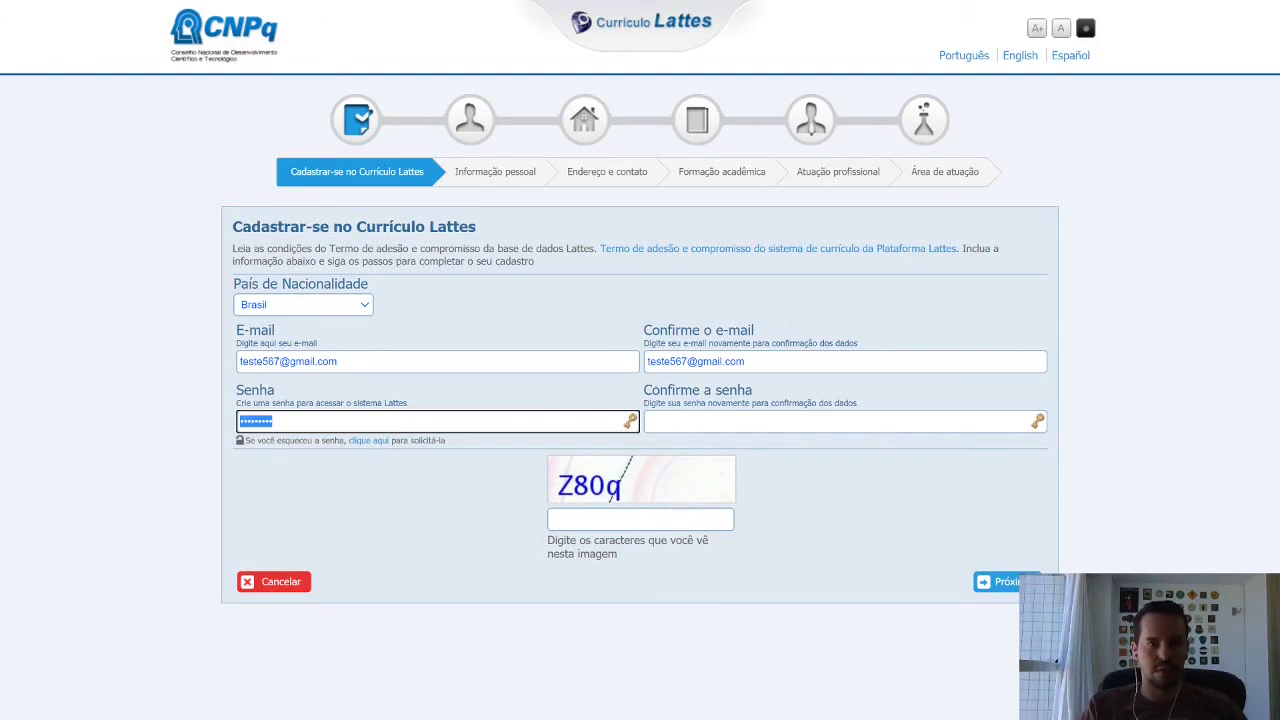
key(Tab)
key(ctrl+v)
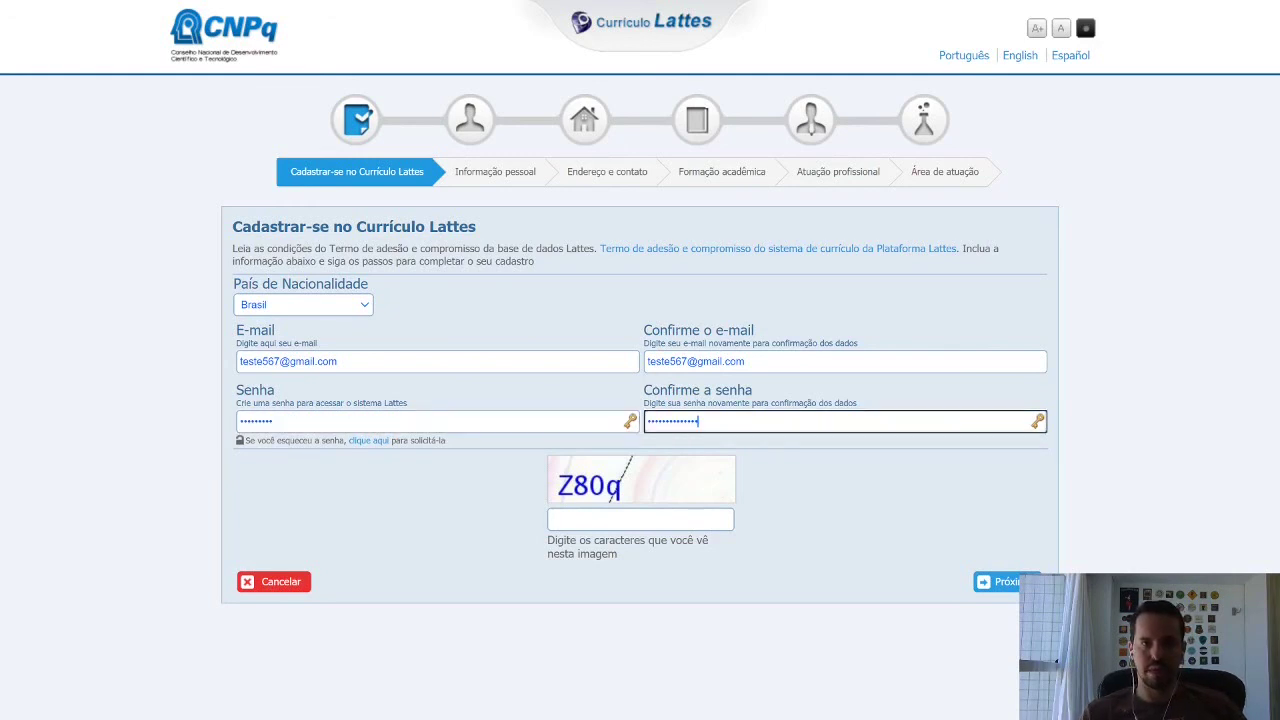
click(646, 519)
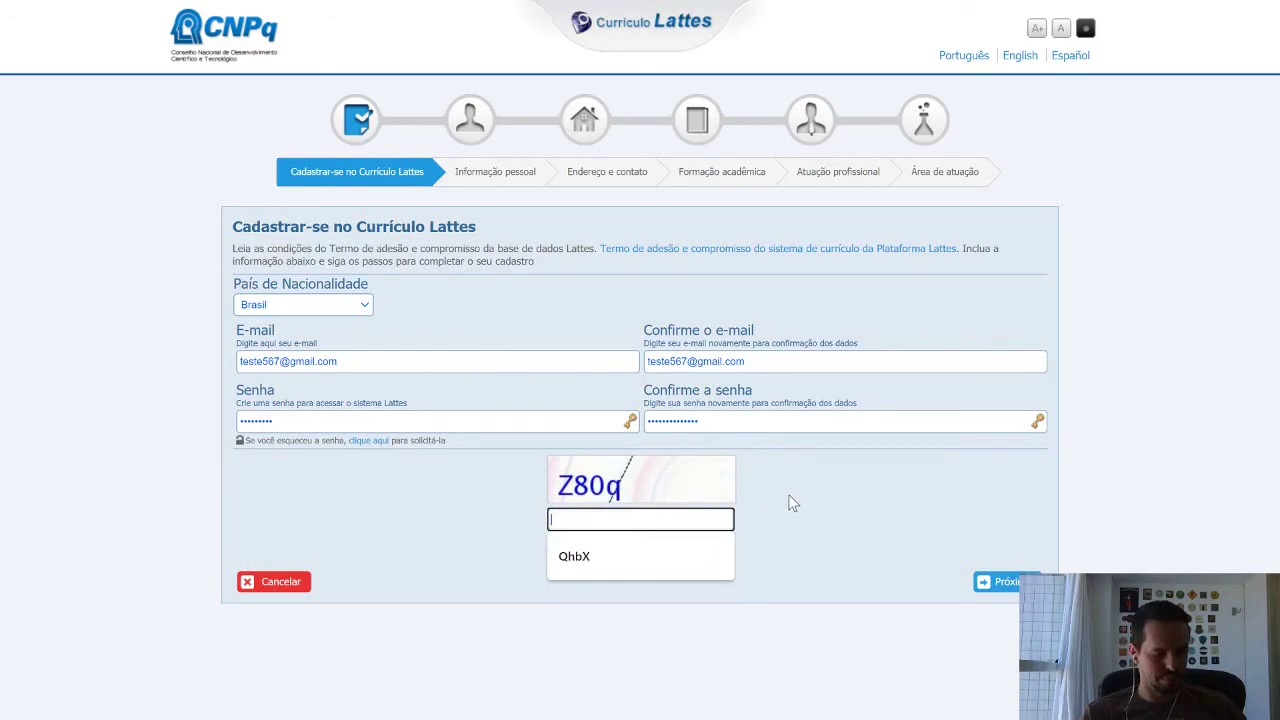
text(Z80q)
click(1010, 585)
Dismiss the mismatch warning, retype the password and confirmation, and resubmit the form.
click(803, 87)
drag(272, 421, 210, 428)
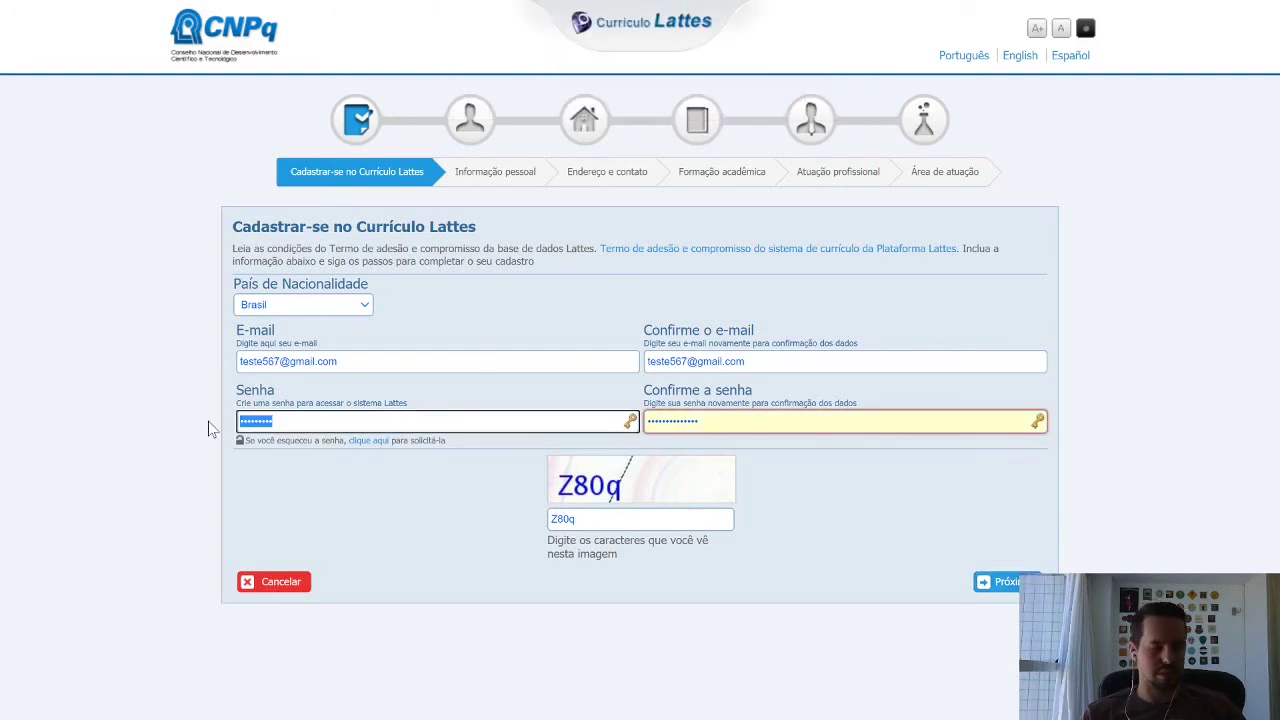
text(t)
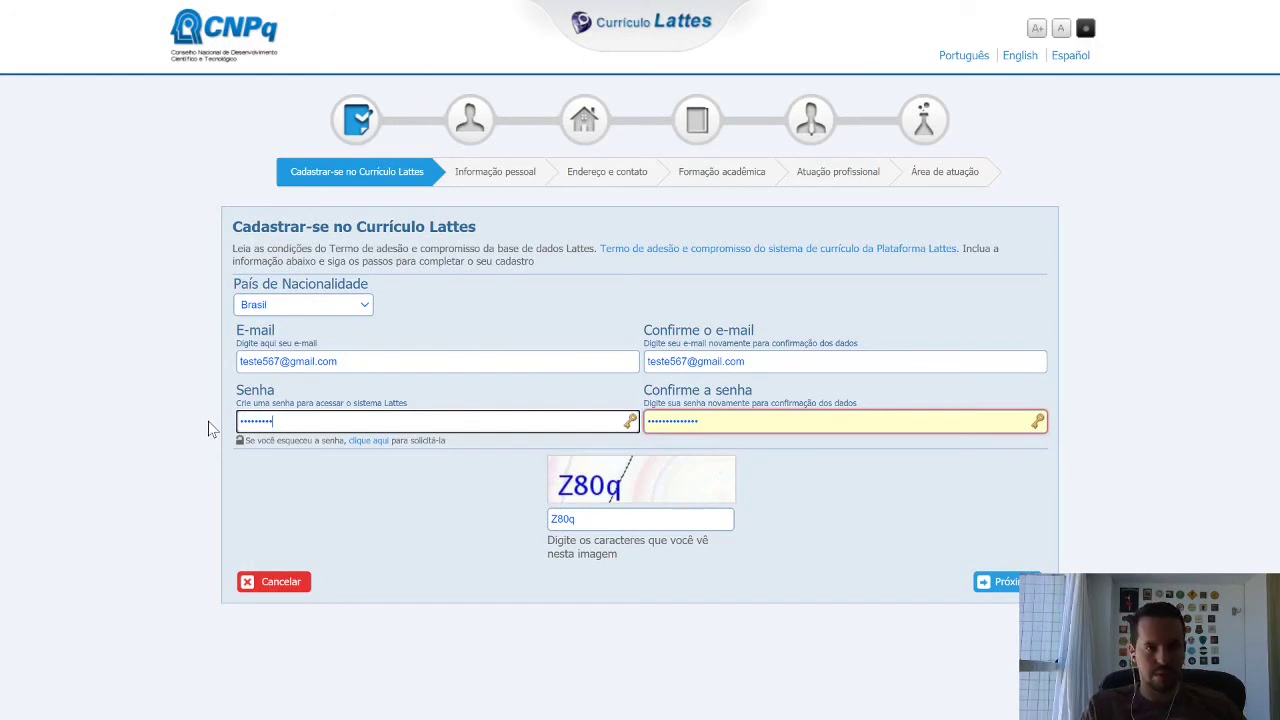
key(ctrl+a)
key(BackSpace)
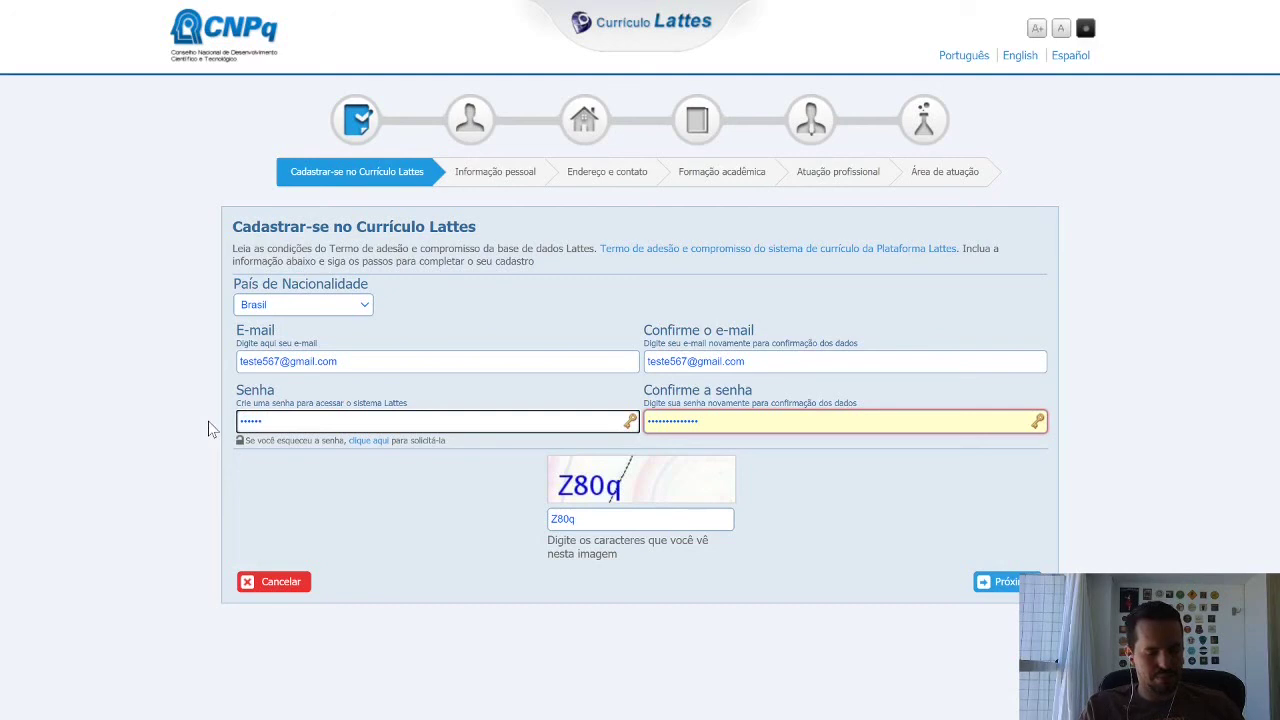
text(7)
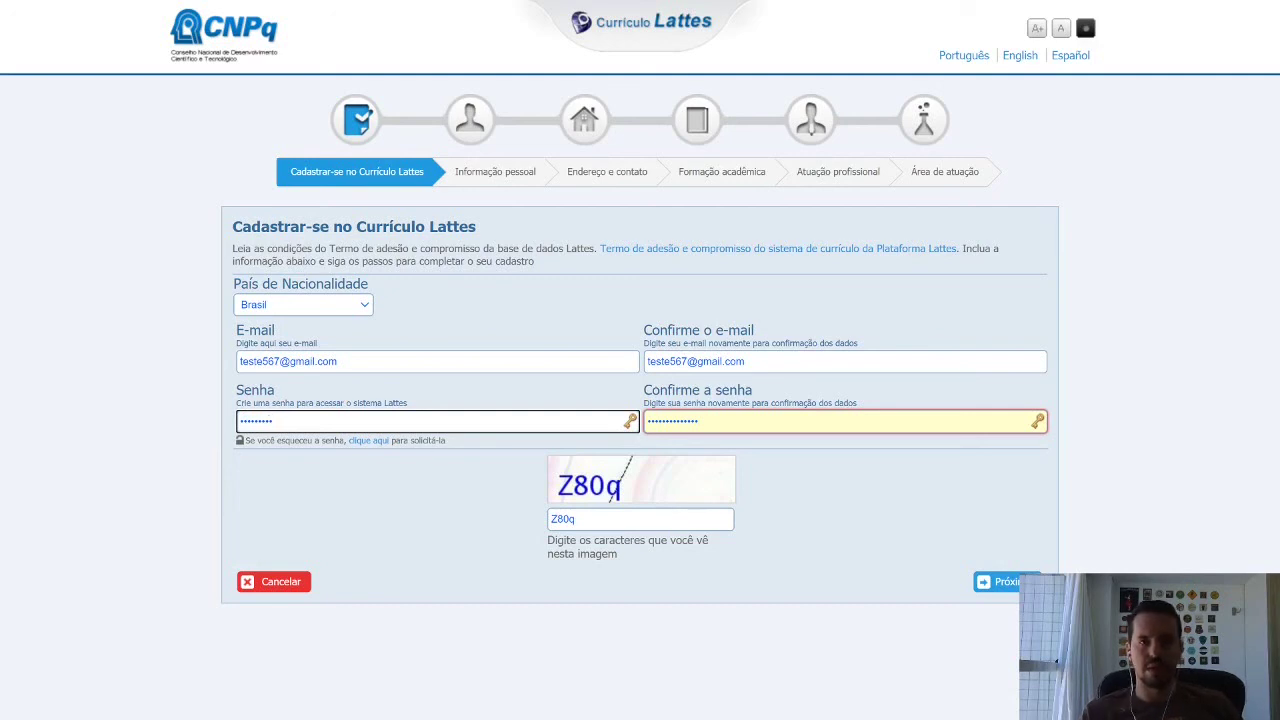
key(Tab)
key(BackSpace)
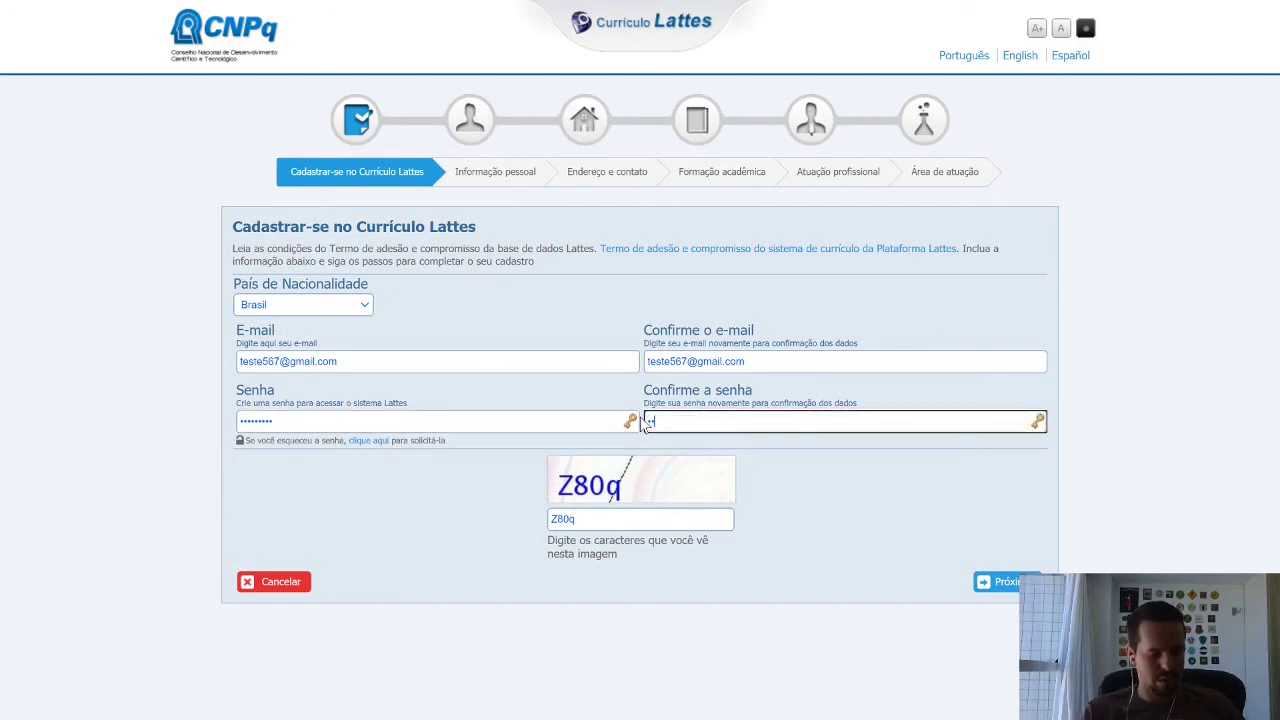
text(•••••••••)
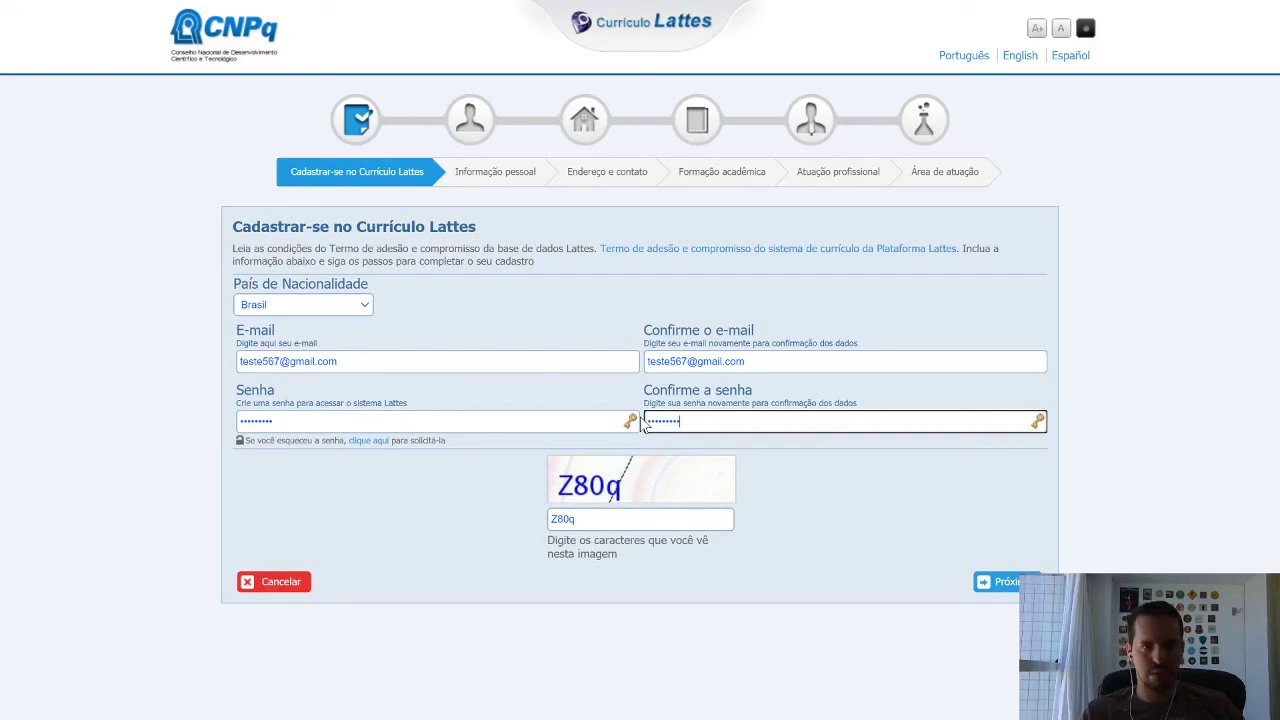
click(1013, 584)
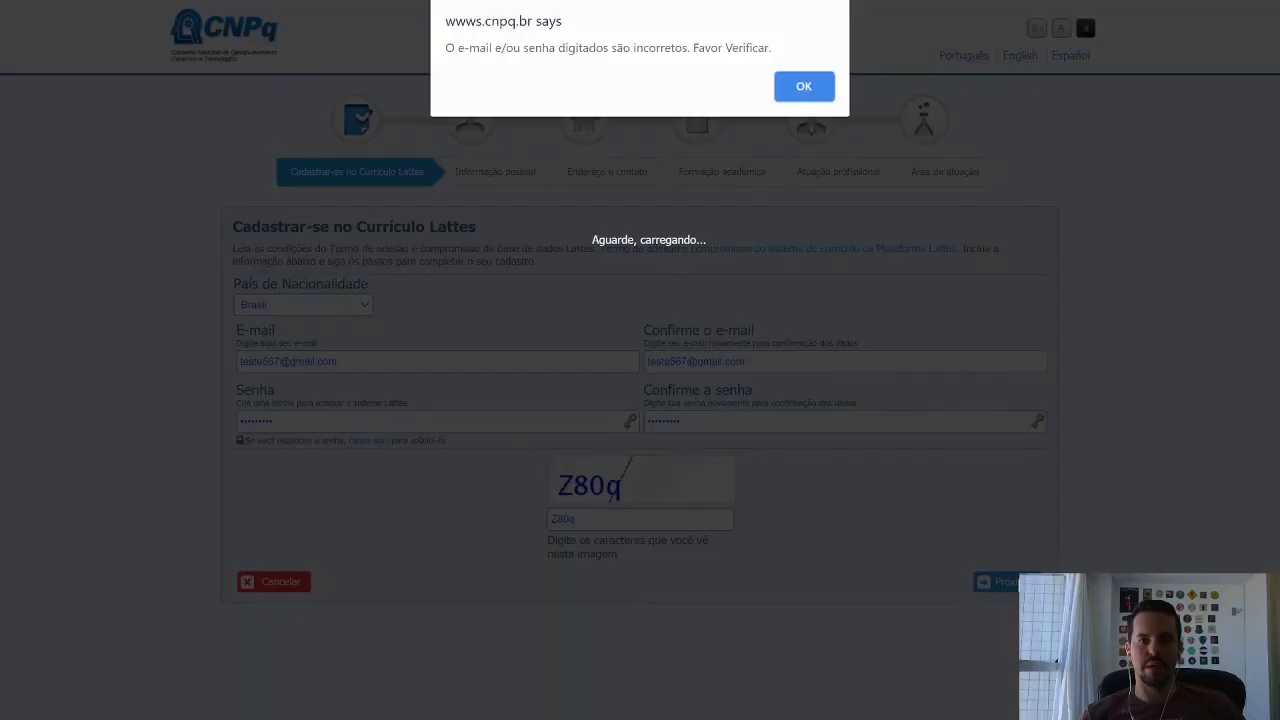
Replace the e-mail with a new Gmail address in both e-mail fields and submit the form.
click(803, 87)
click(412, 363)
drag(338, 362, 226, 378)
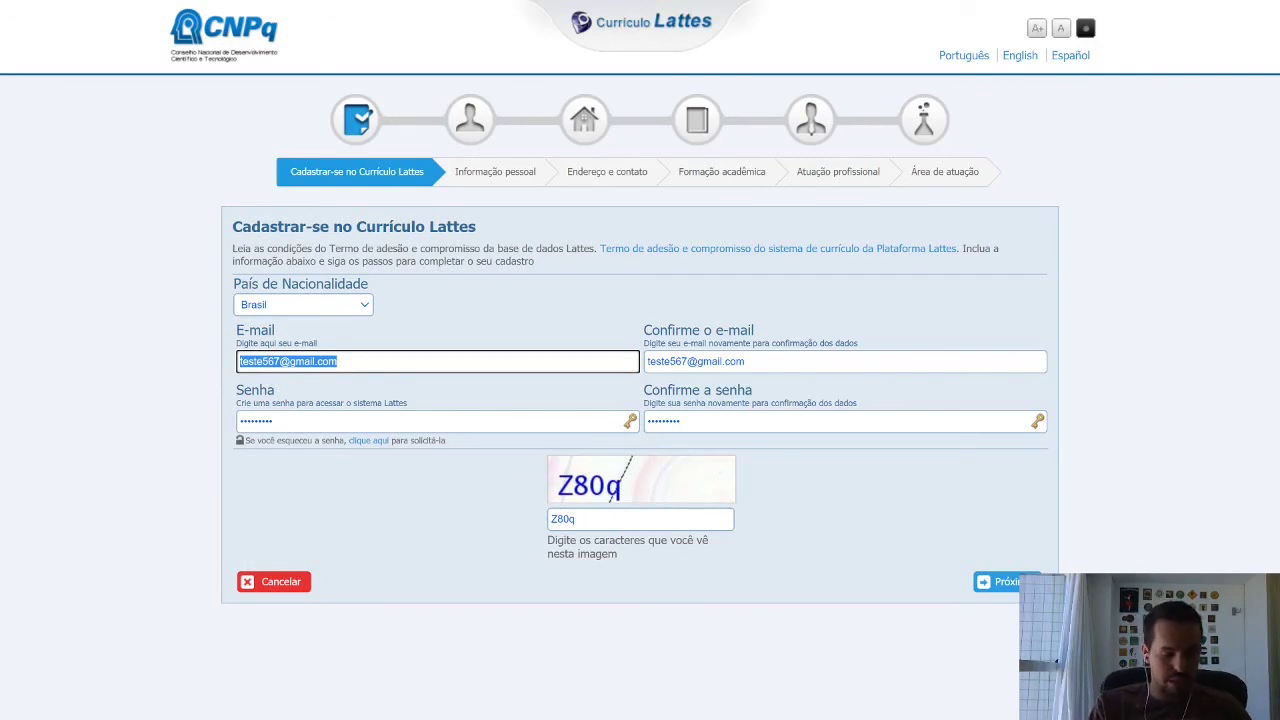
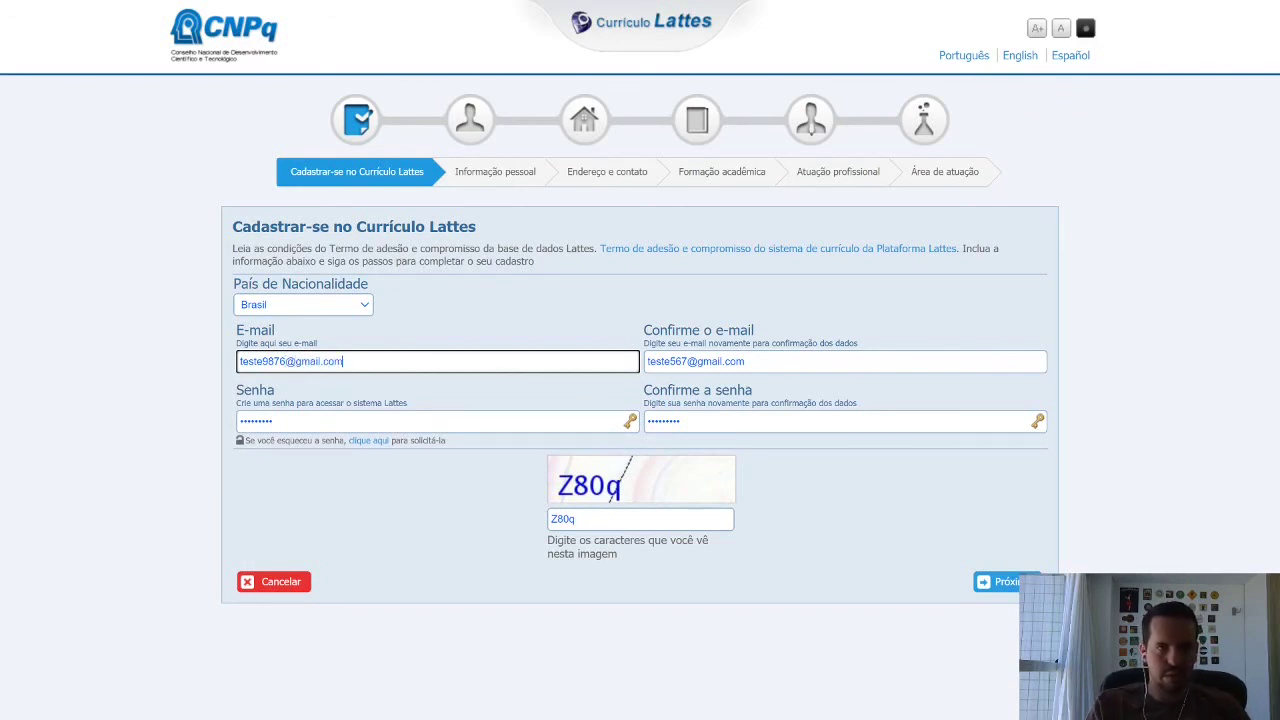
key(ctrl+a)
key(ctrl+c)
key(Tab)
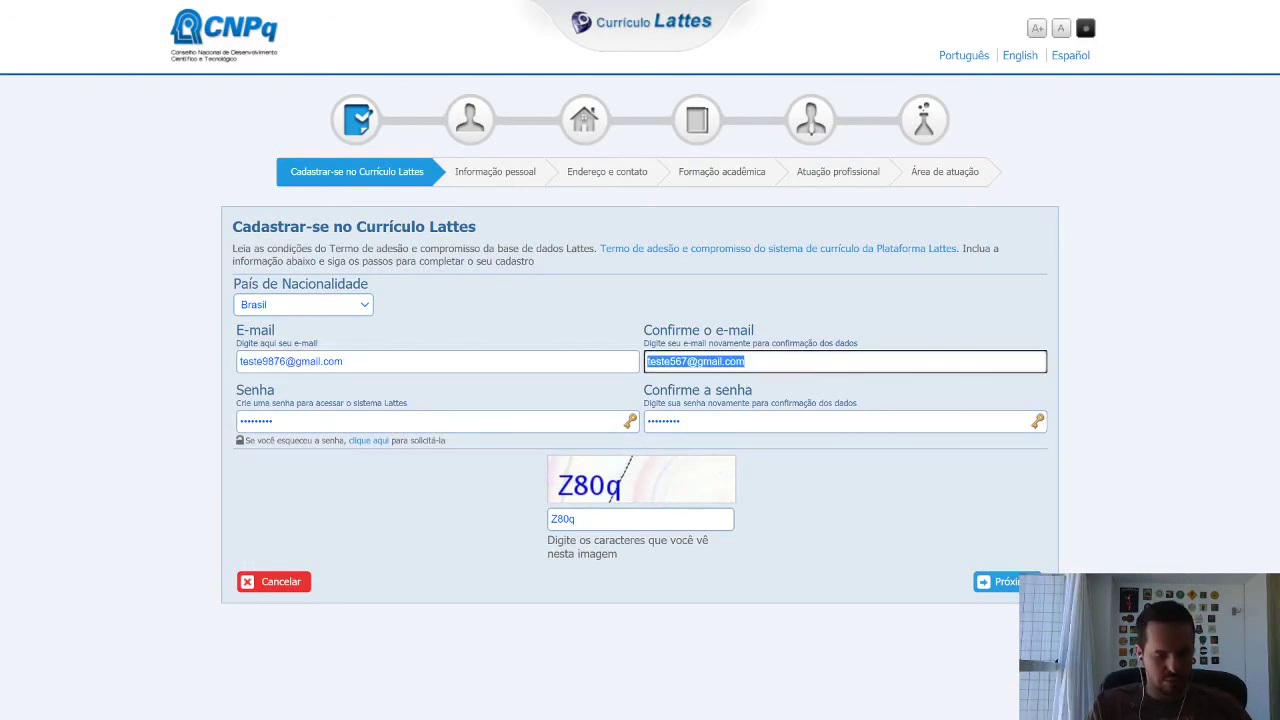
key(ctrl+v)
click(1014, 588)
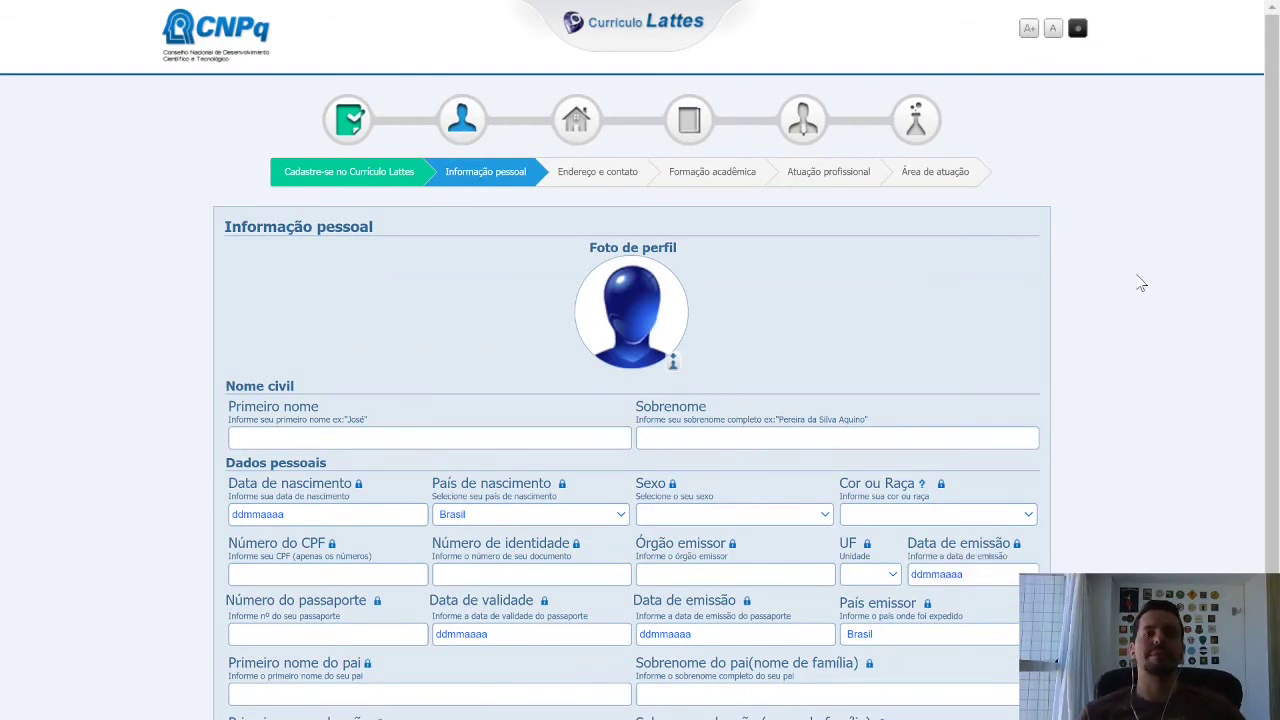
Skip past Informação pessoal and Endereço e contato to the Formação acadêmica step.
scroll(1140, 282, down, 2)
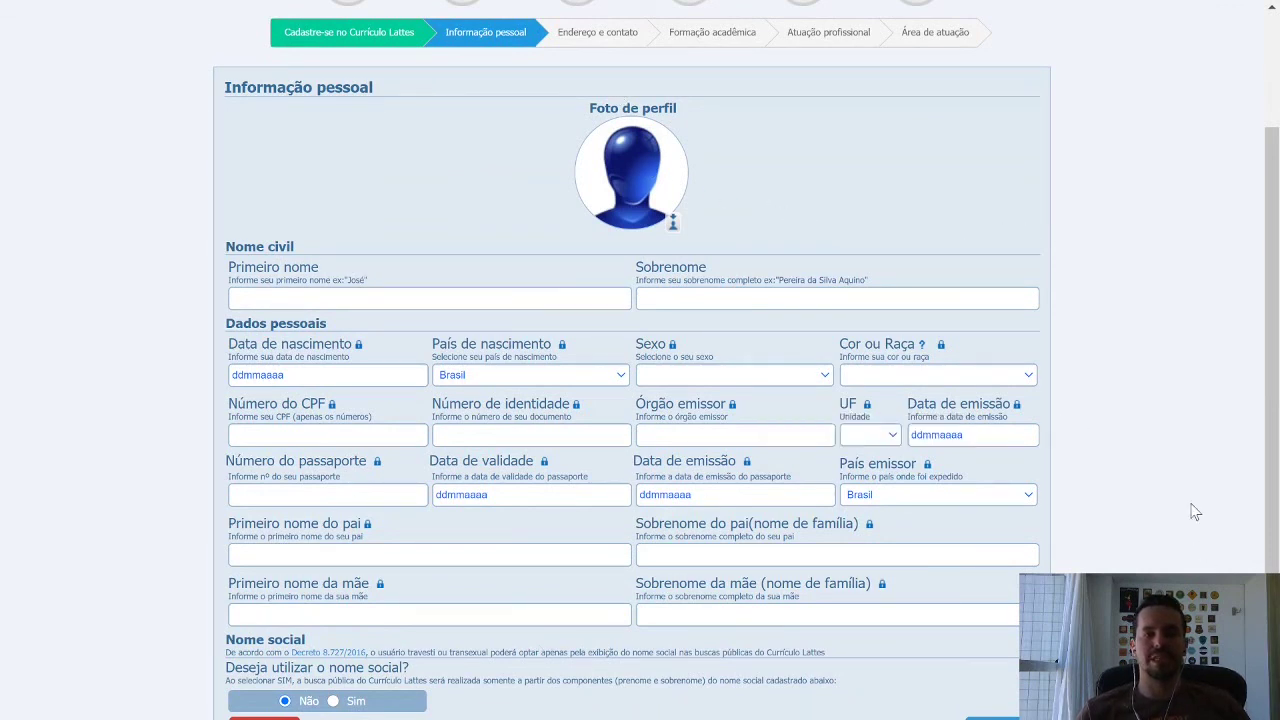
scroll(1185, 467, up, 3)
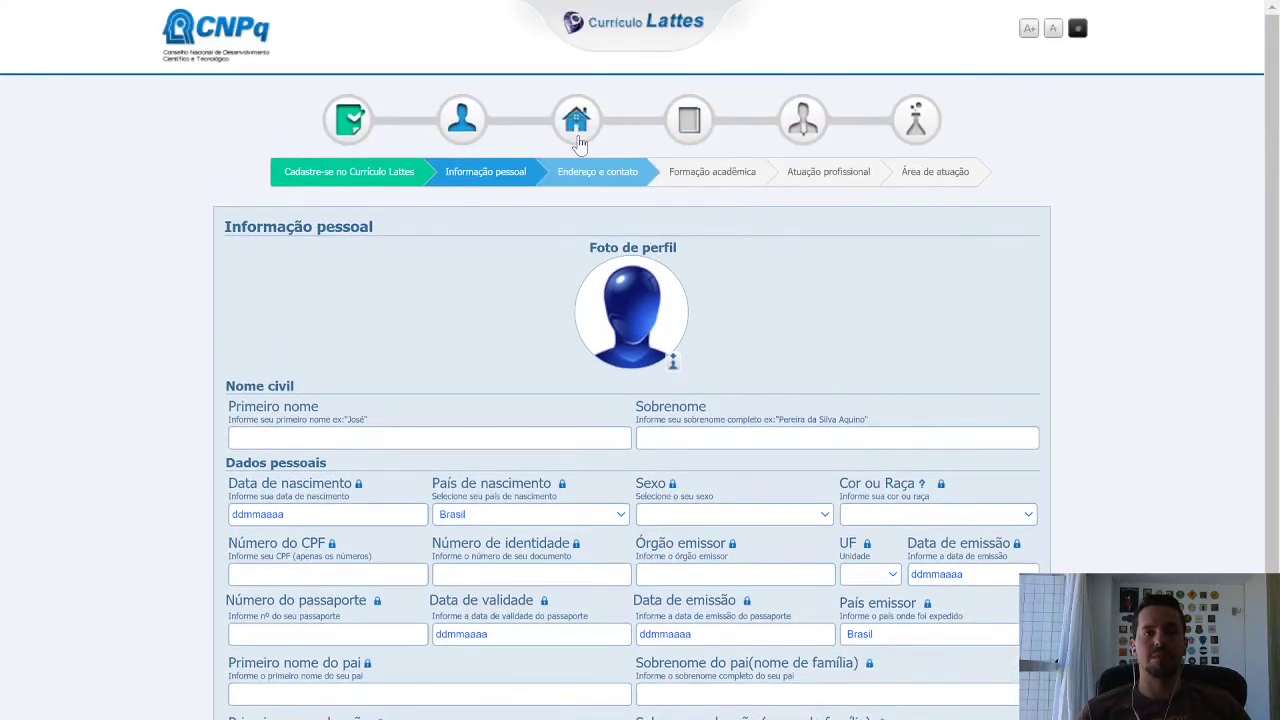
click(580, 143)
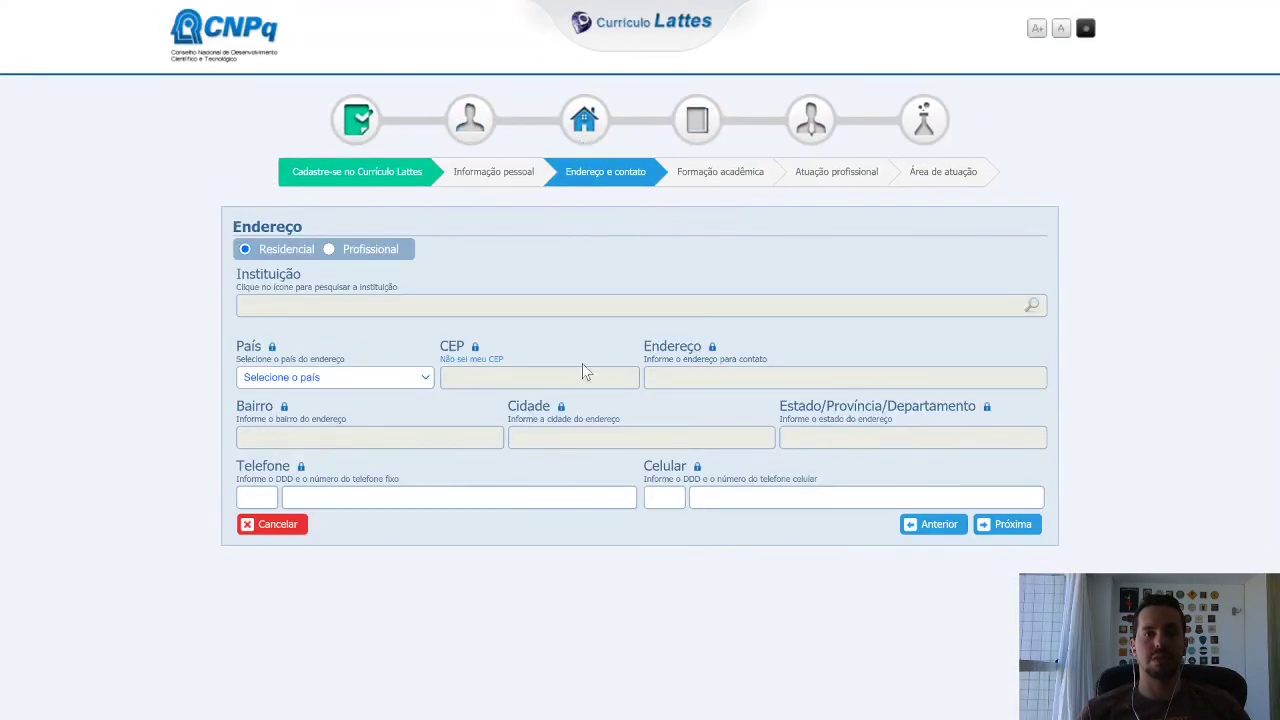
click(714, 123)
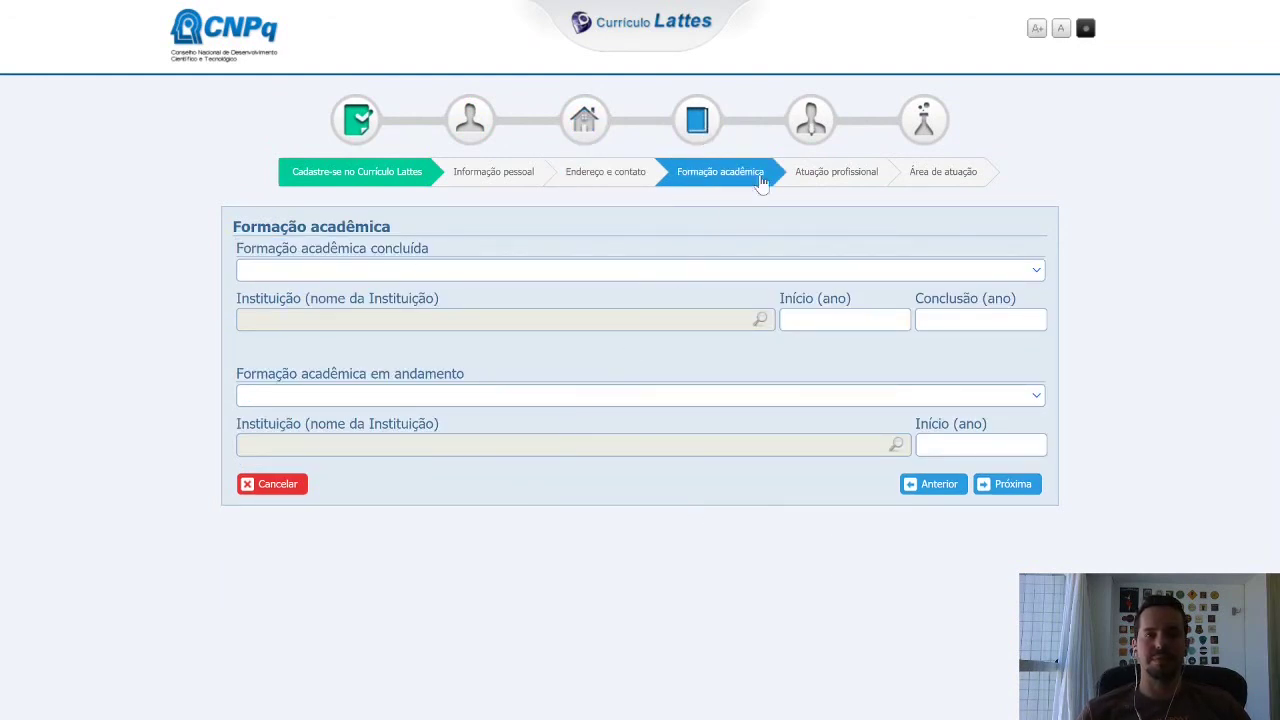
Review the Atuação profissional, Área de atuação, Informação pessoal, Endereço e contato and Formação acadêmica steps.
click(805, 128)
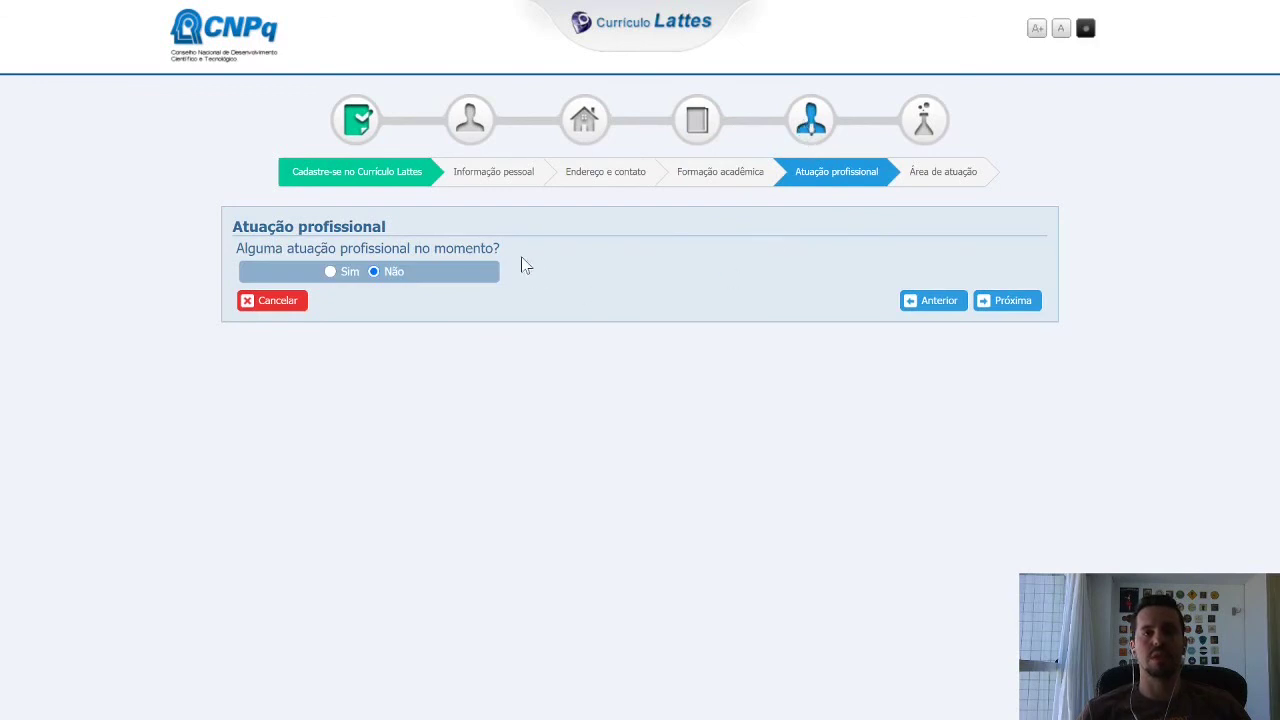
click(906, 122)
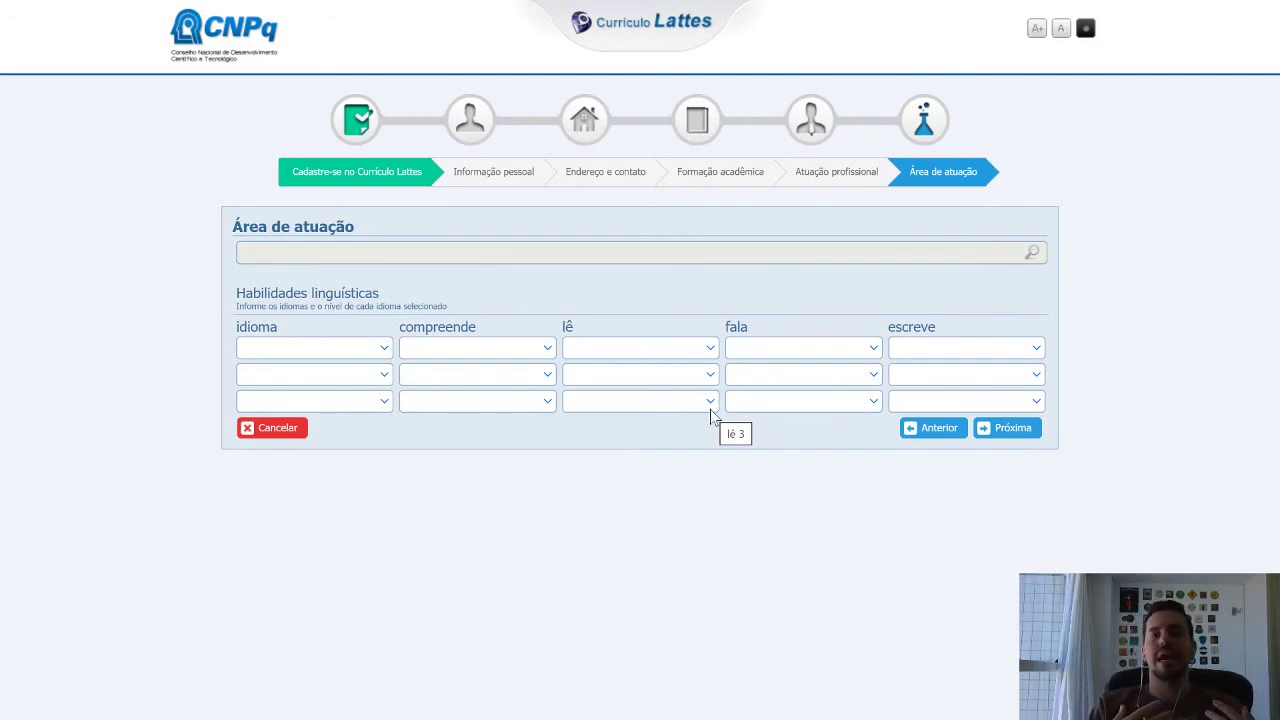
click(499, 180)
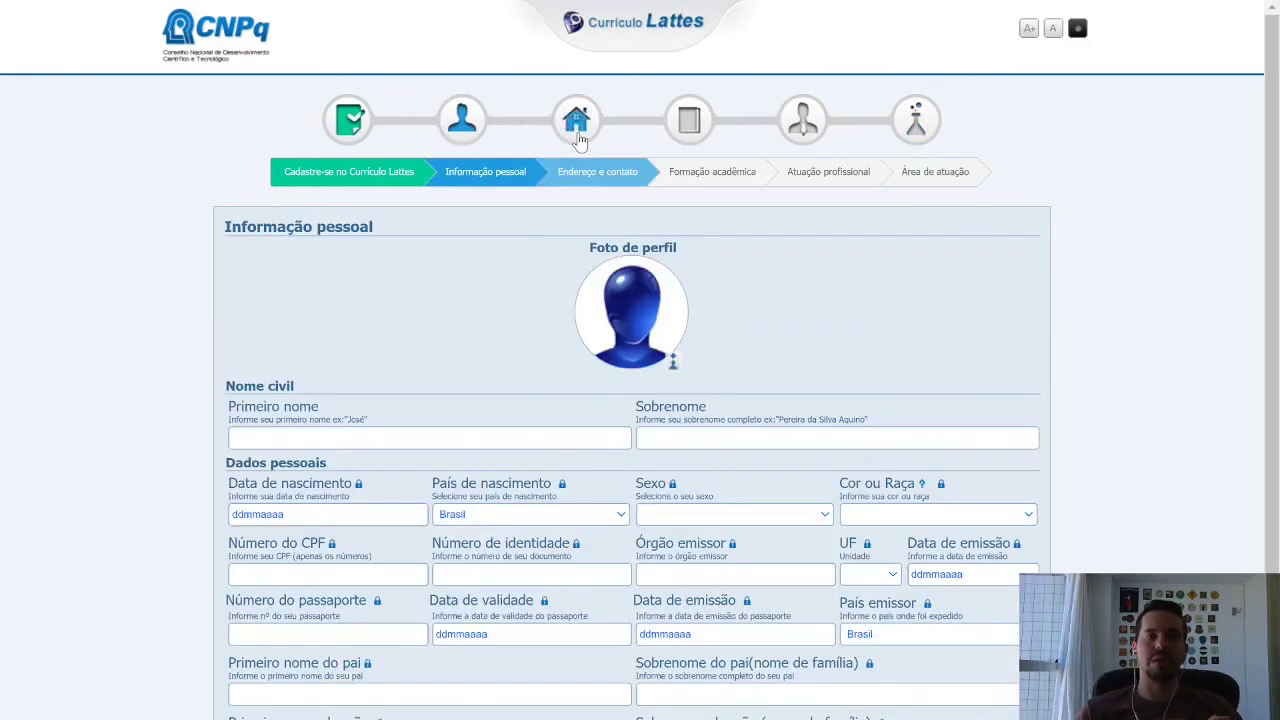
click(578, 140)
click(692, 128)
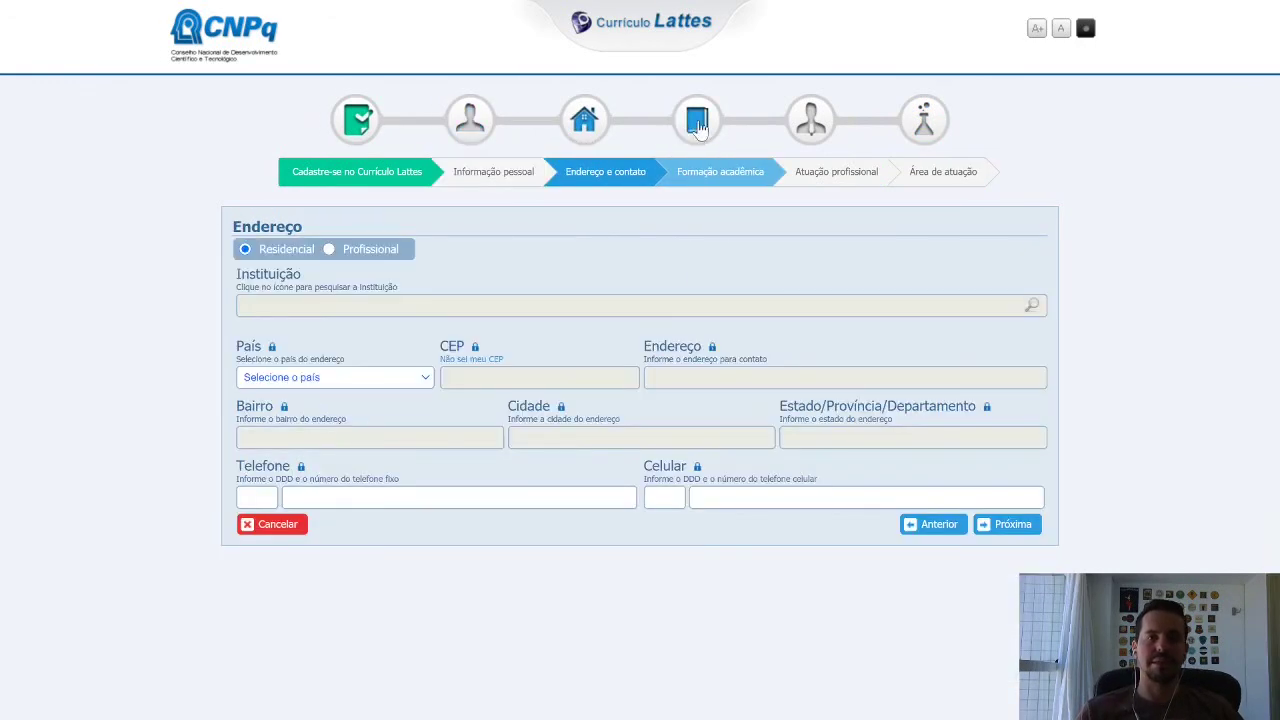
click(810, 130)
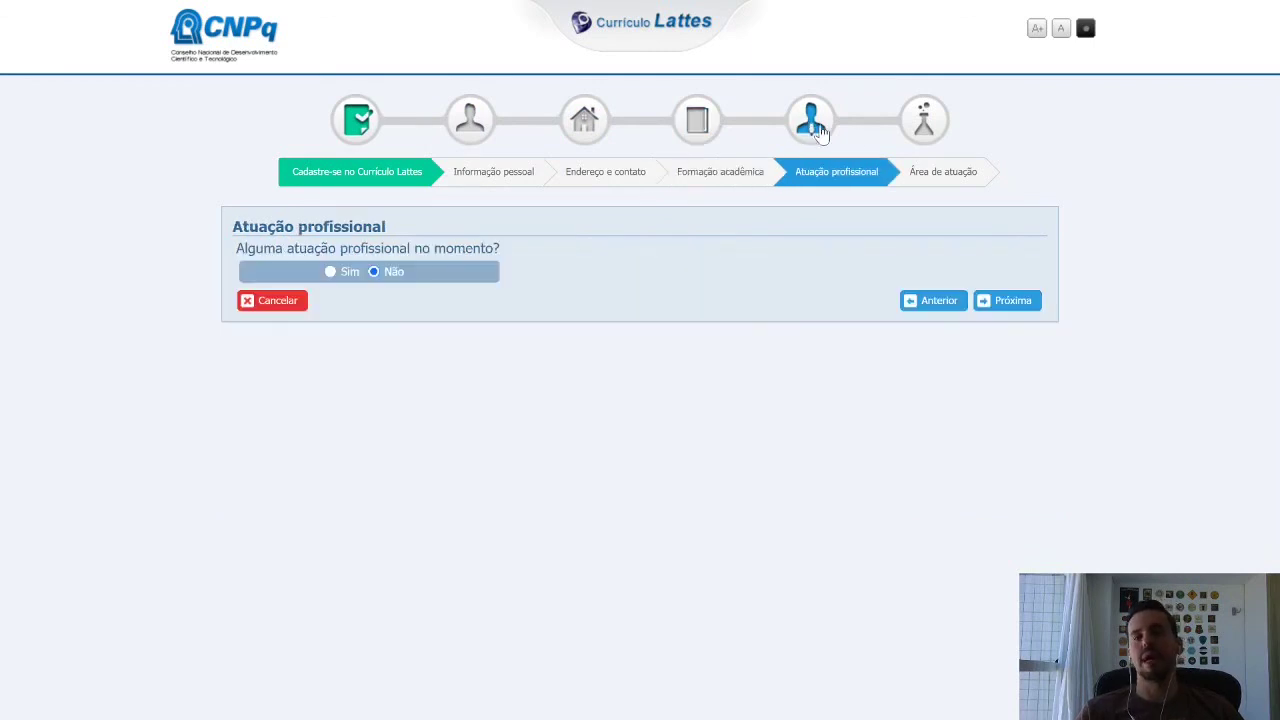
click(910, 135)
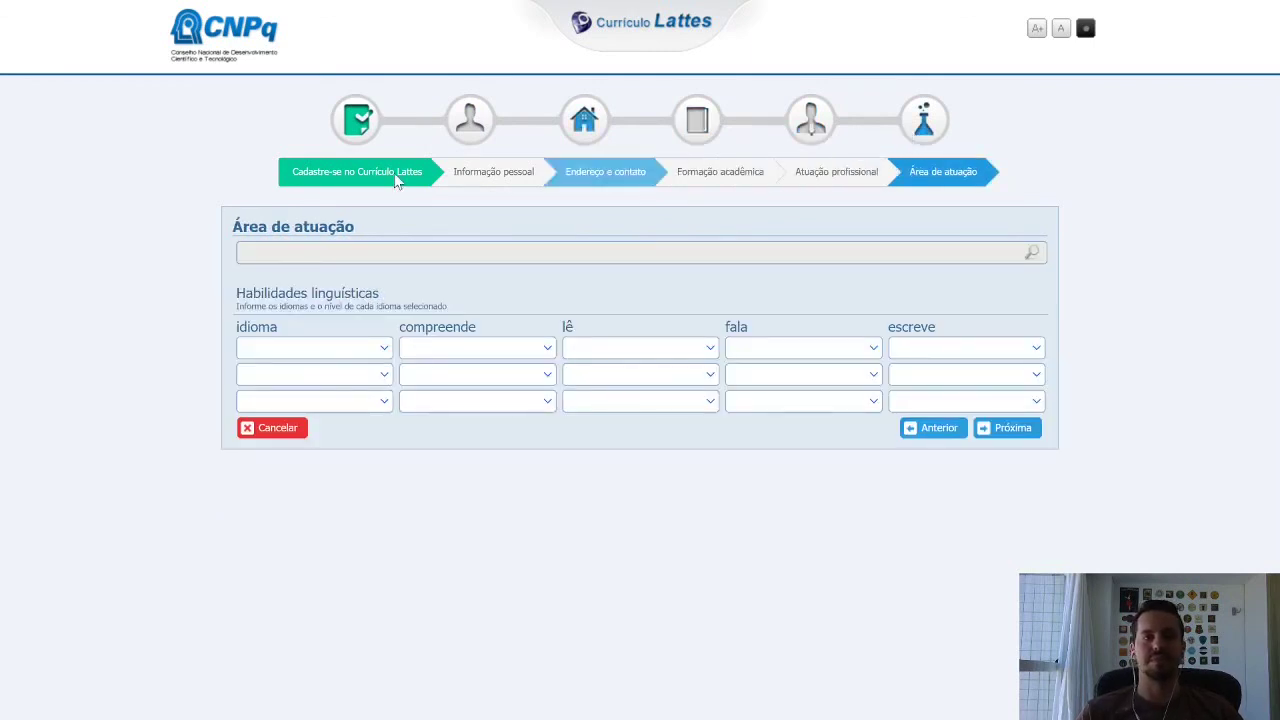
Return through Informação pessoal and Endereço e contato, leaving the wizard for the Plataforma Lattes home page.
click(469, 143)
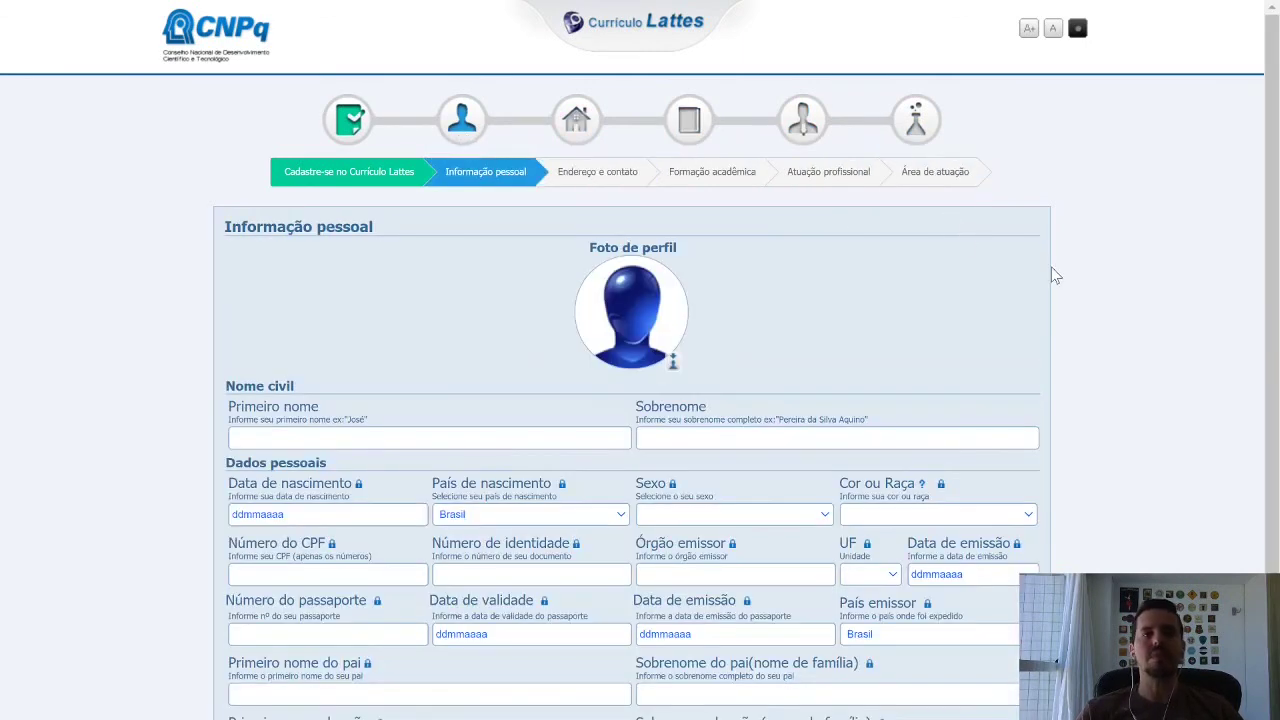
scroll(1052, 270, down, 2)
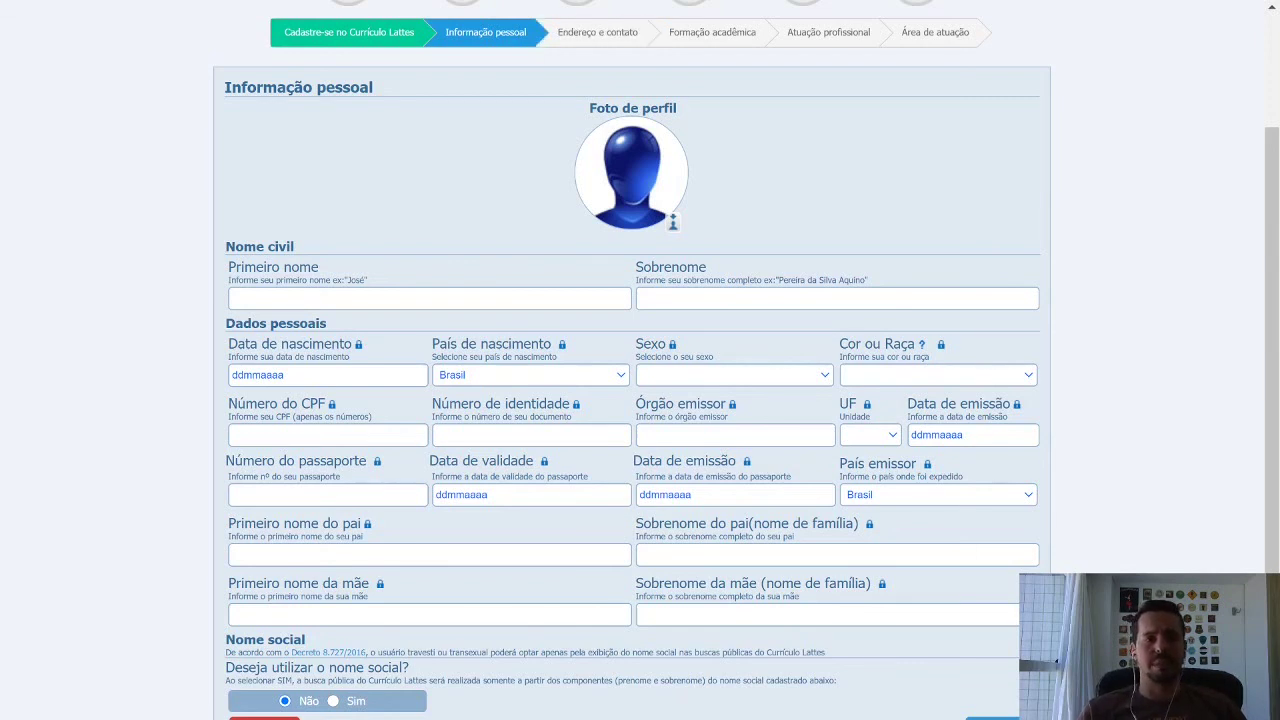
click(588, 34)
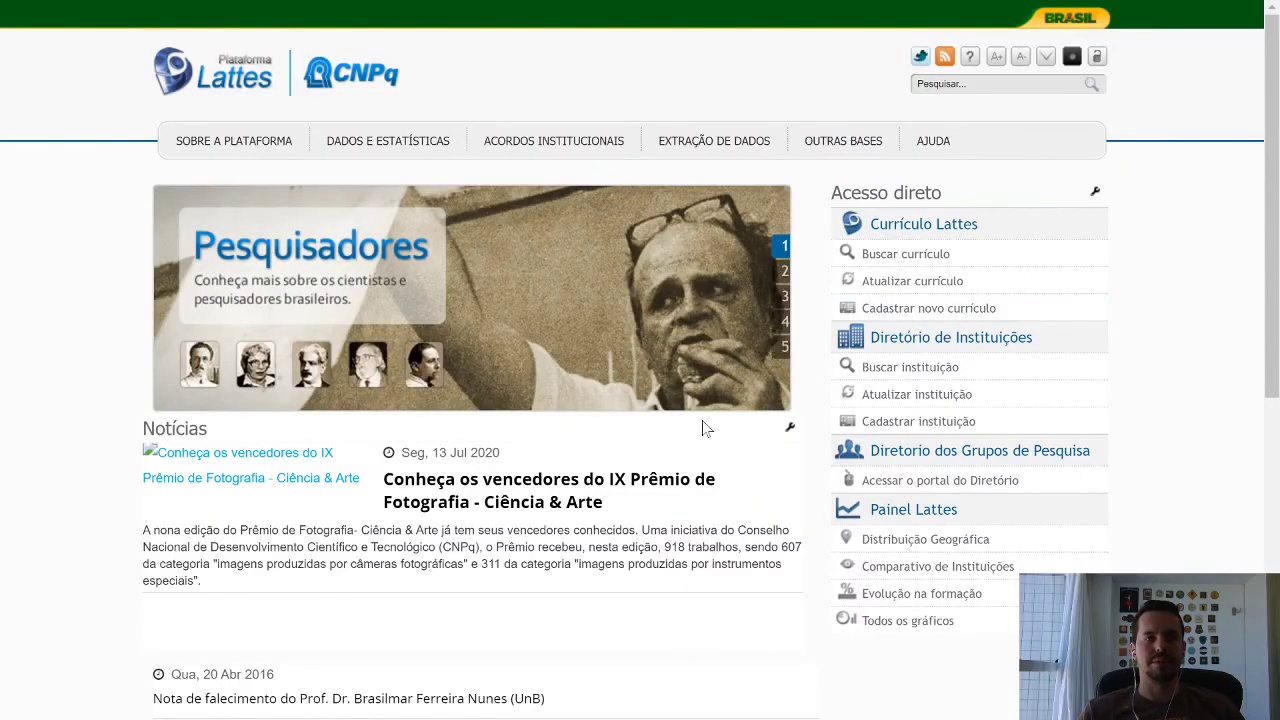
Advance the PowerPoint slide show through 'Vamos ao Lattes on-line' to the 'Acessar o CL' slide.
mouse_move(515, 719)
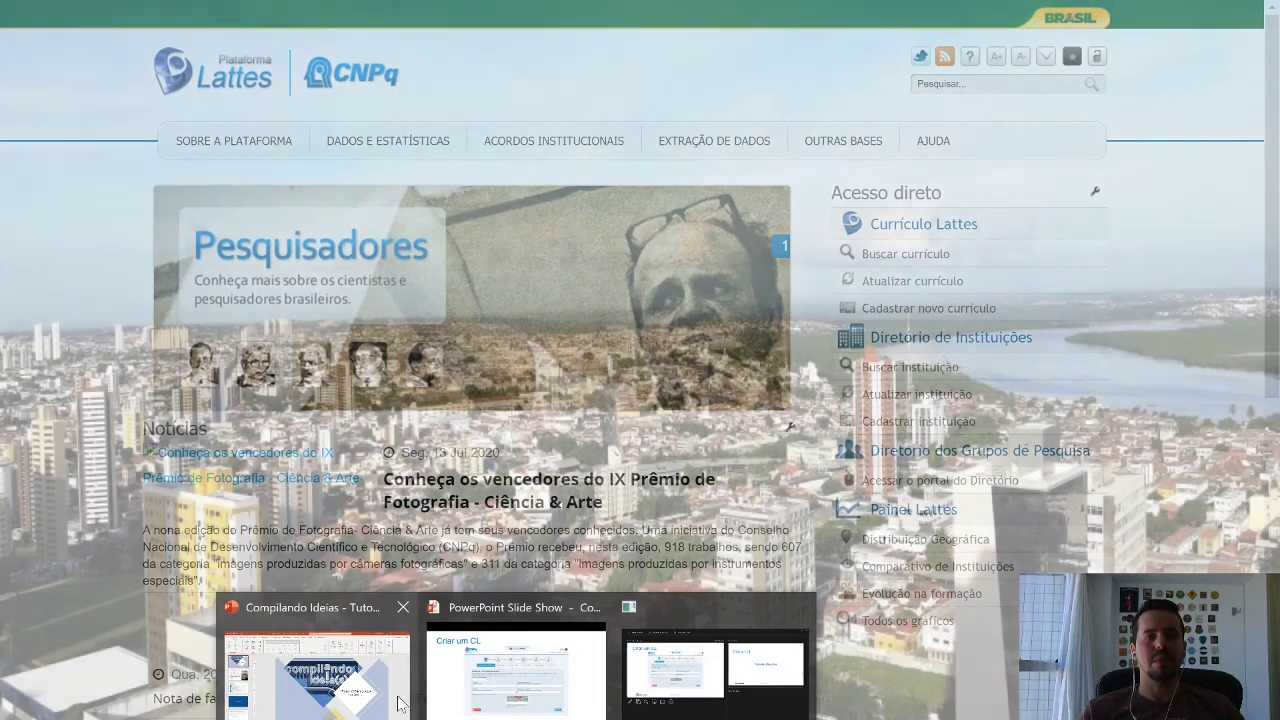
click(515, 670)
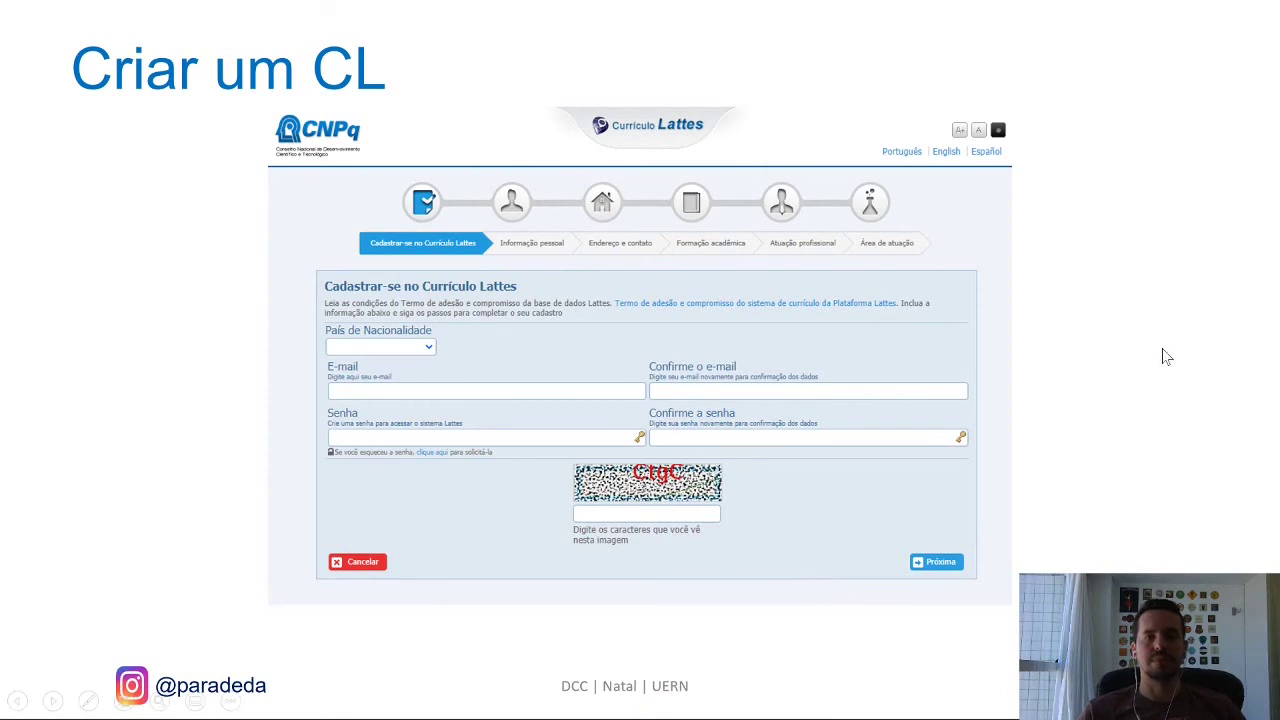
click(1166, 354)
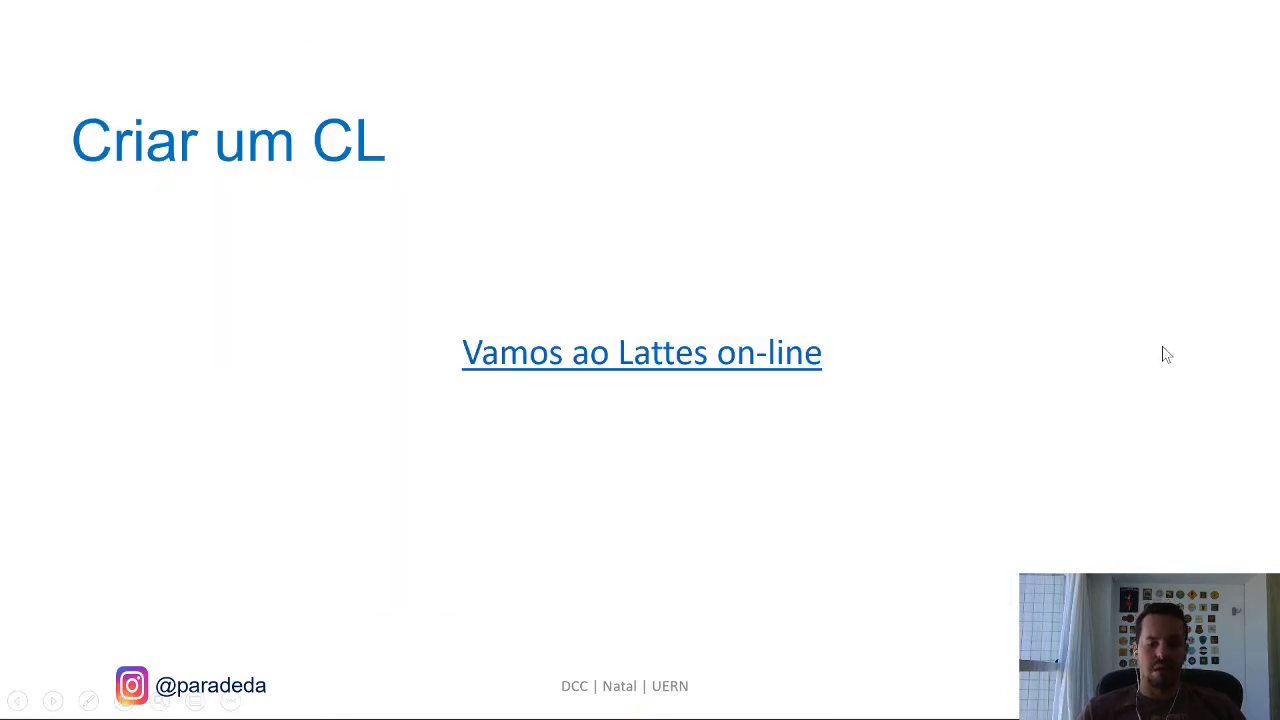
click(1166, 354)
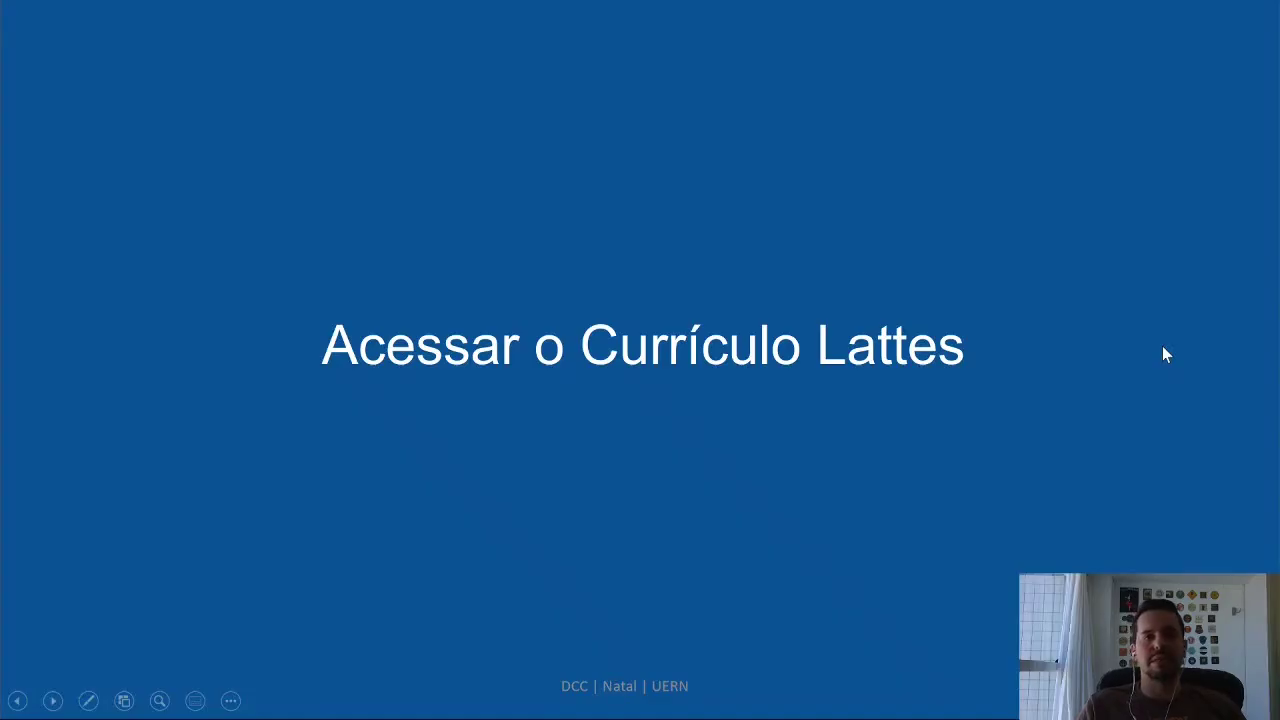
click(1166, 354)
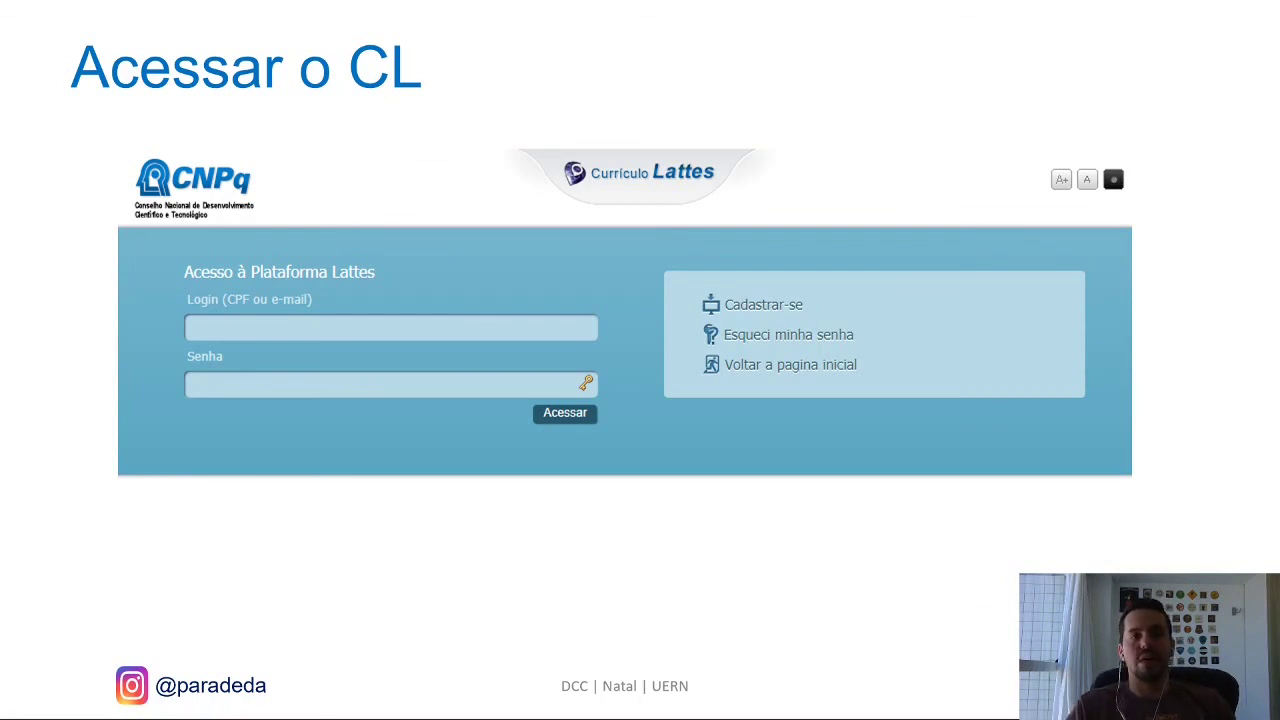
Settle on the Lattes login screenshot slide, then return to the Chrome window.
key(Right)
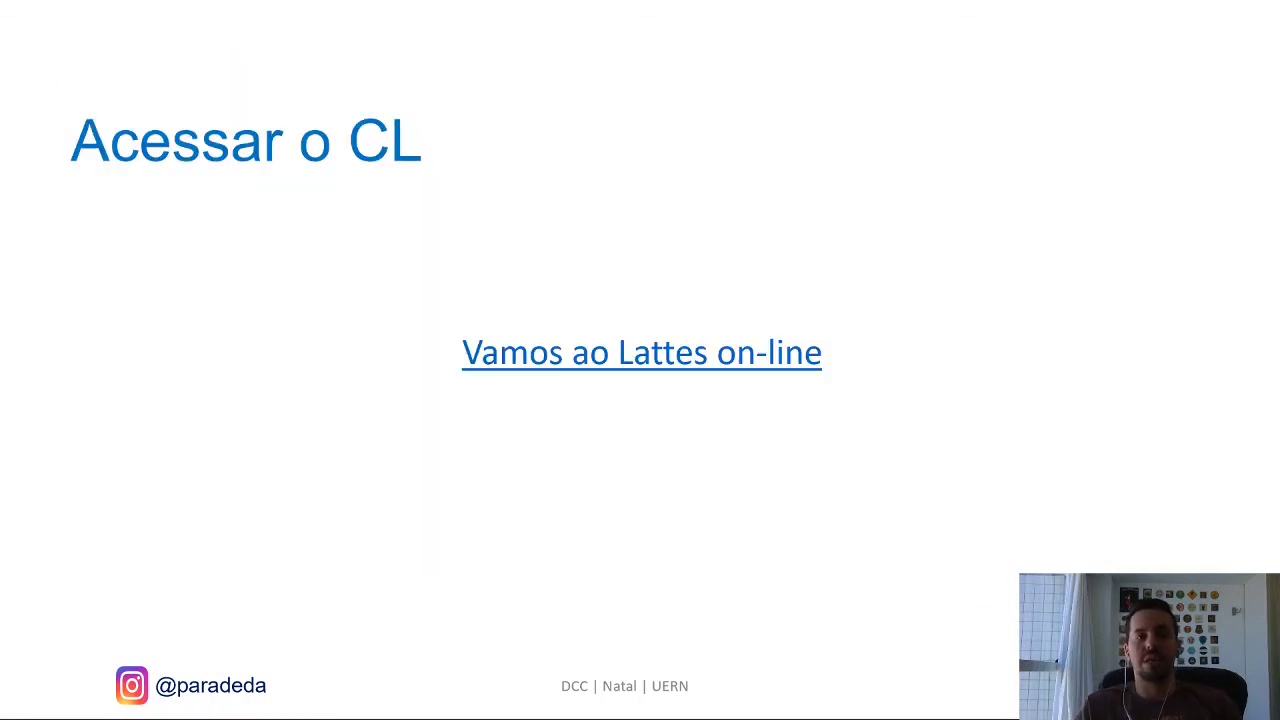
key(Left)
key(alt+Tab)
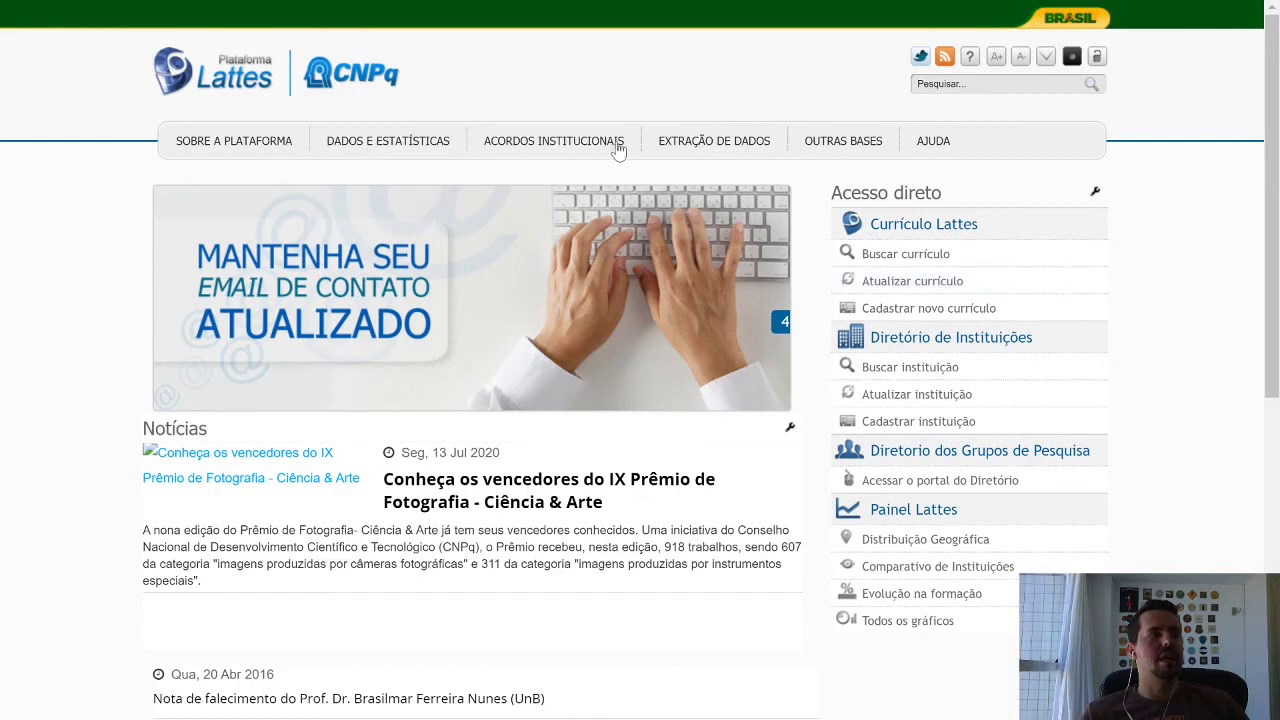
Open the page for updating an existing curriculum and zoom the browser page to 125%.
click(941, 289)
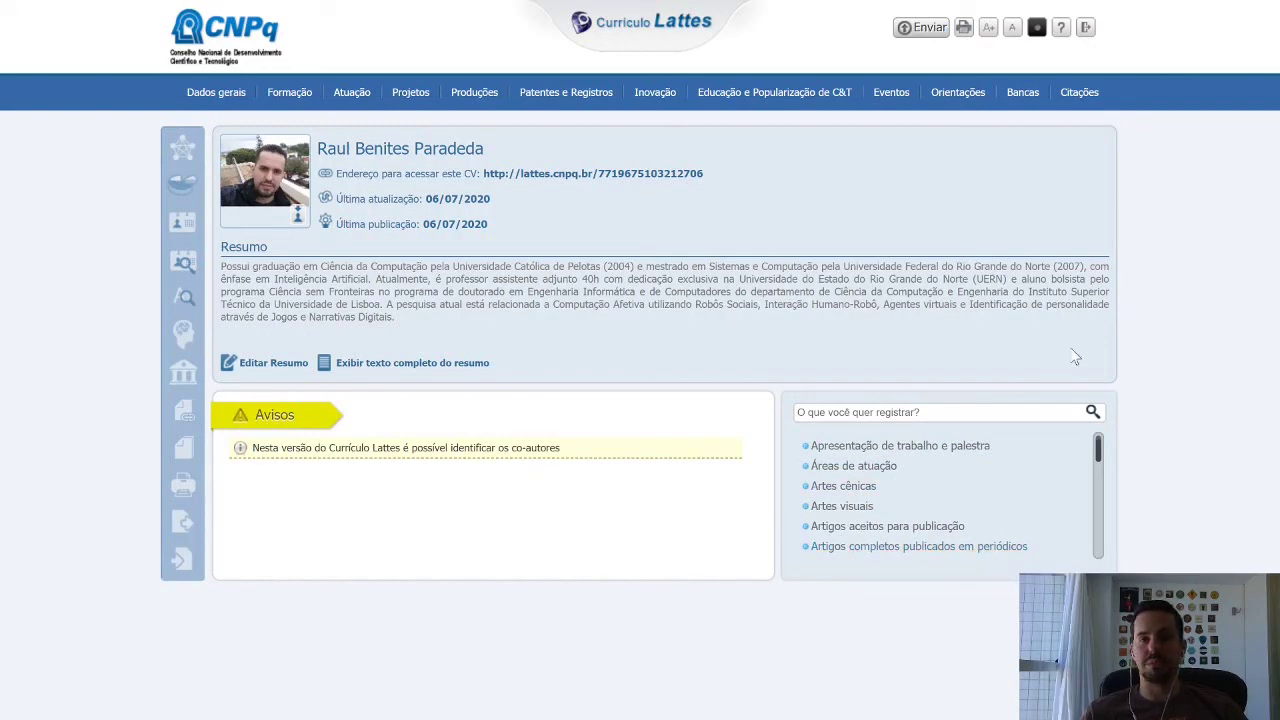
key(ctrl+plus)
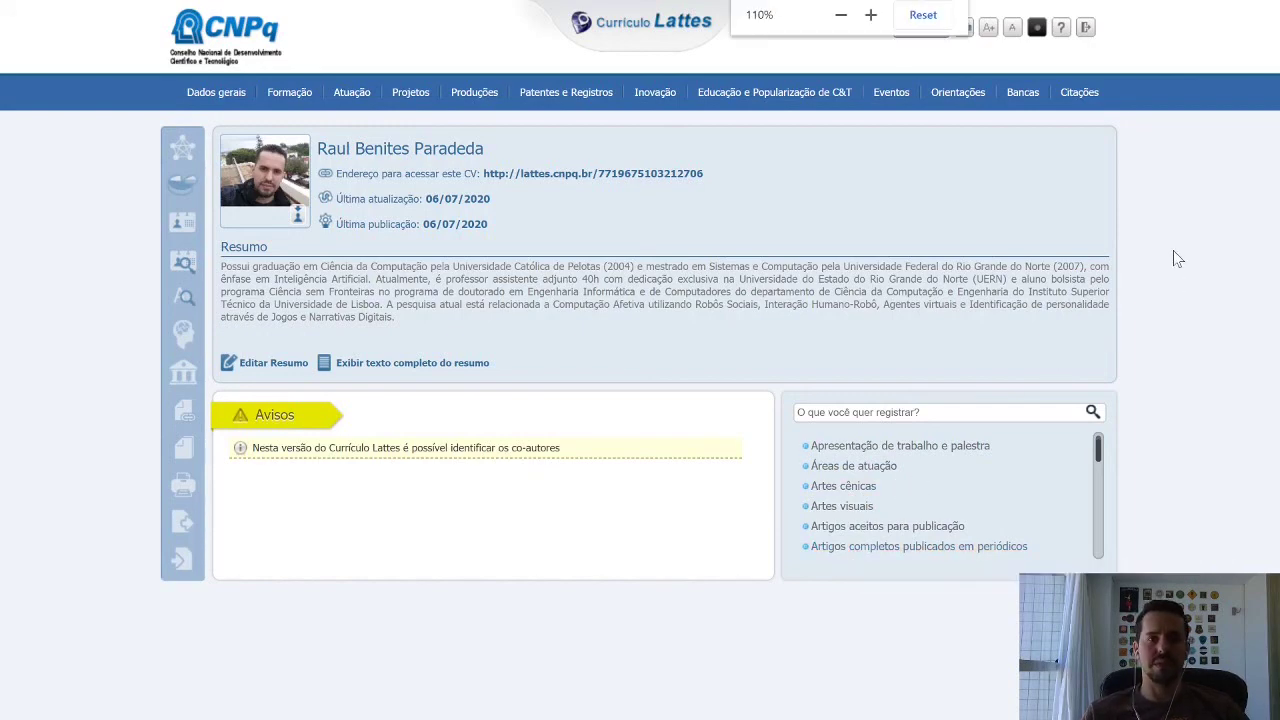
key(ctrl+plus)
key(ctrl+plus)
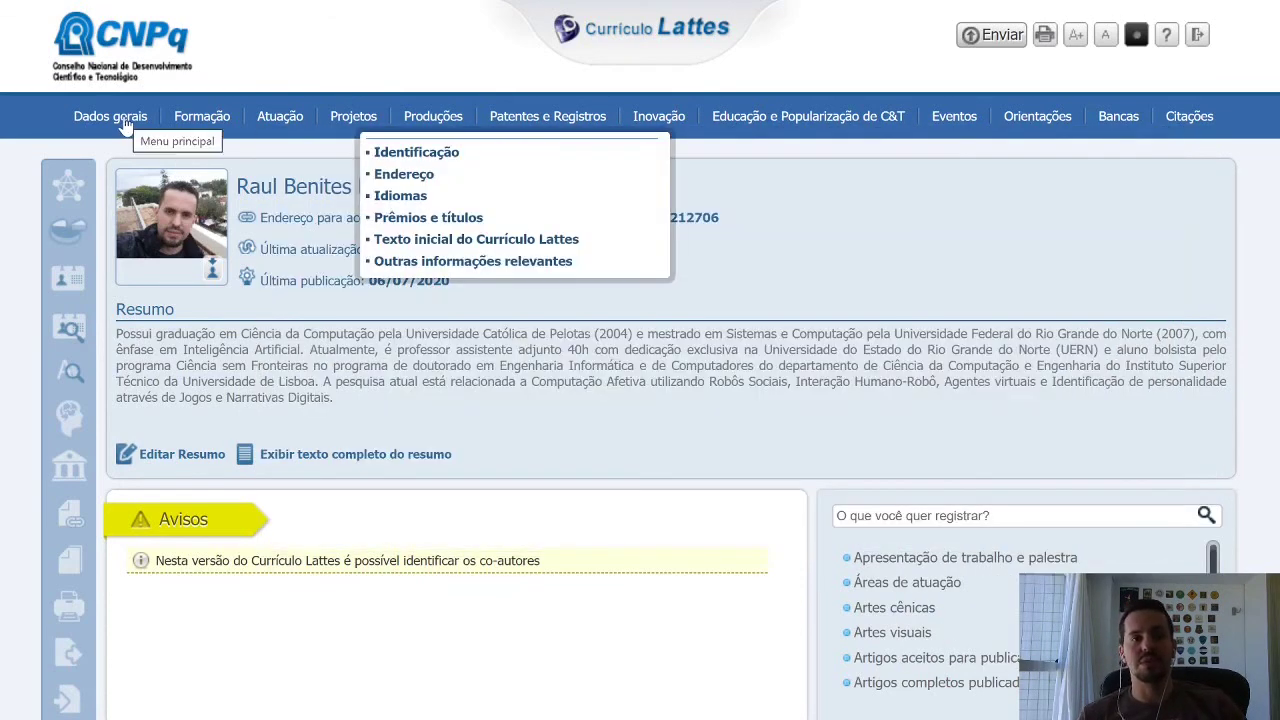
Collapse the general data sections and open Formação > Formação acadêmica/titulação.
click(125, 128)
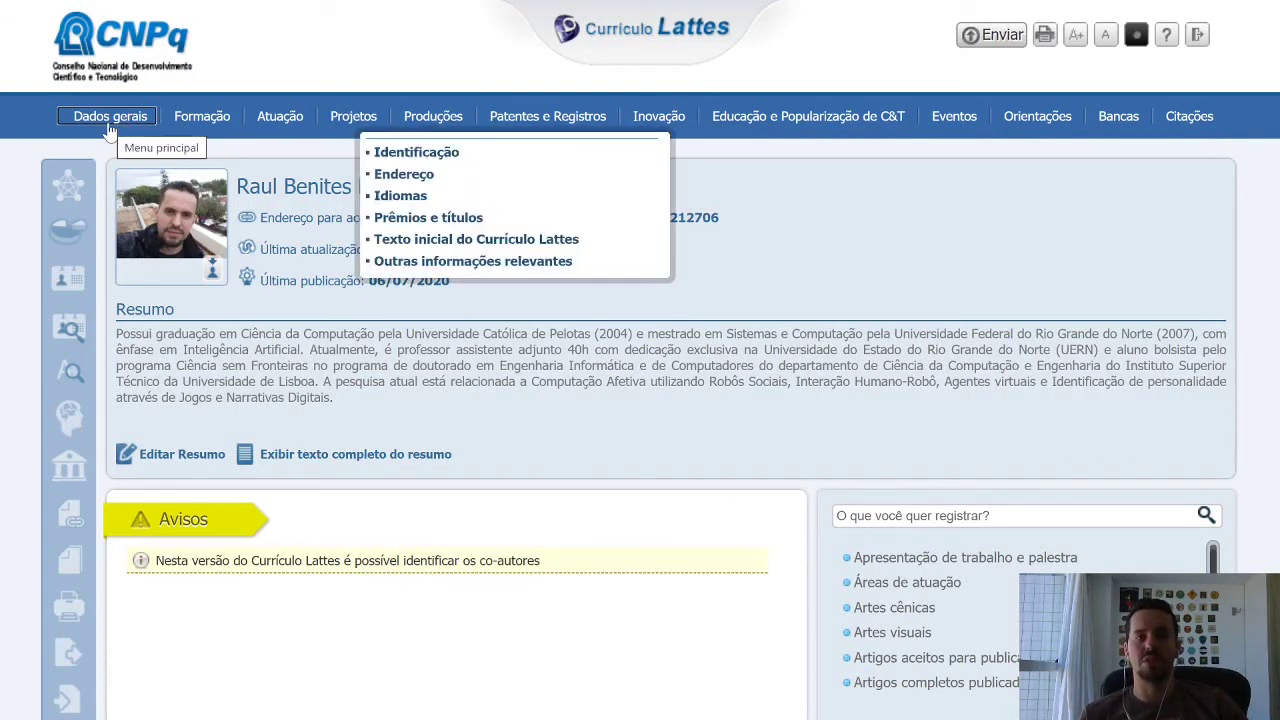
drag(256, 334, 477, 367)
click(477, 370)
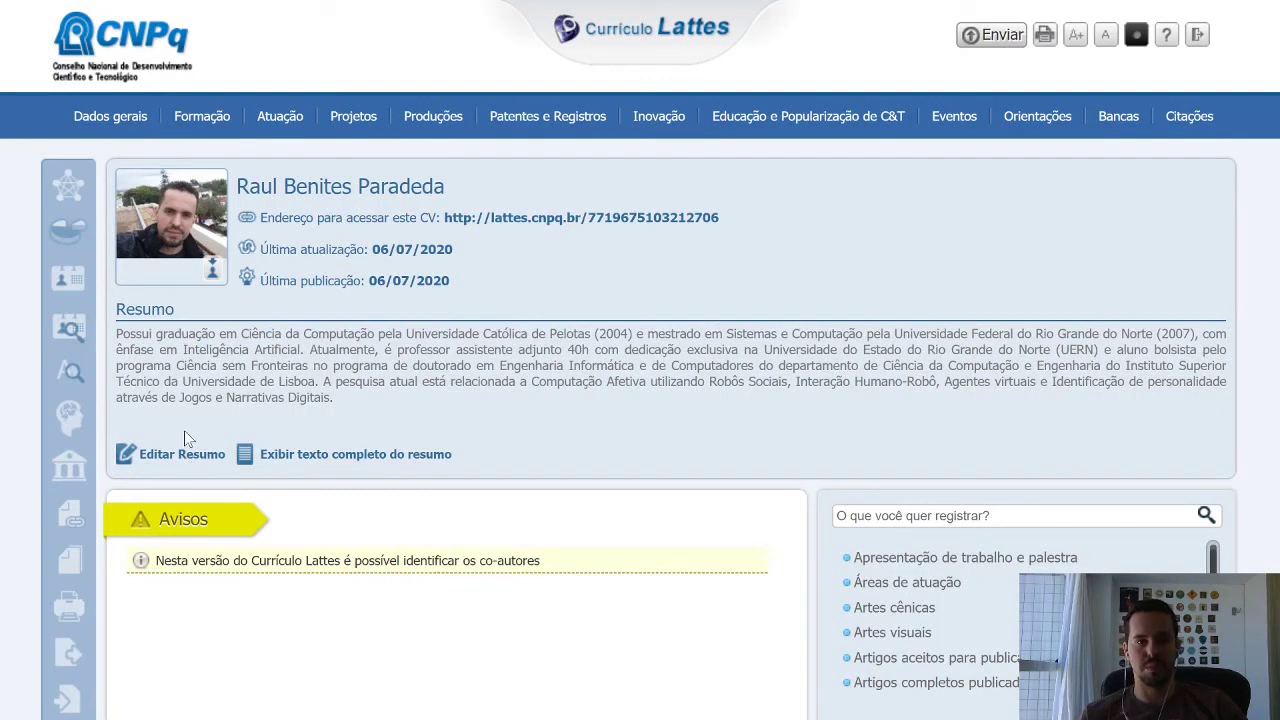
click(116, 119)
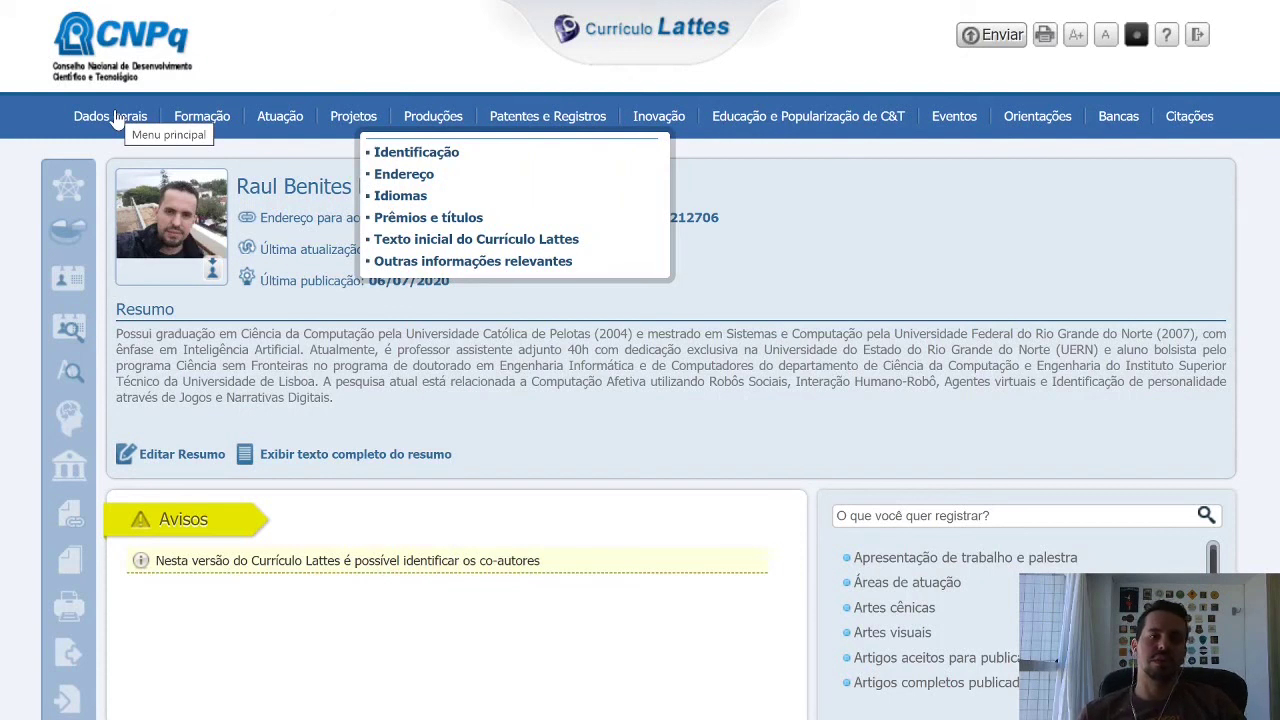
mouse_move(200, 118)
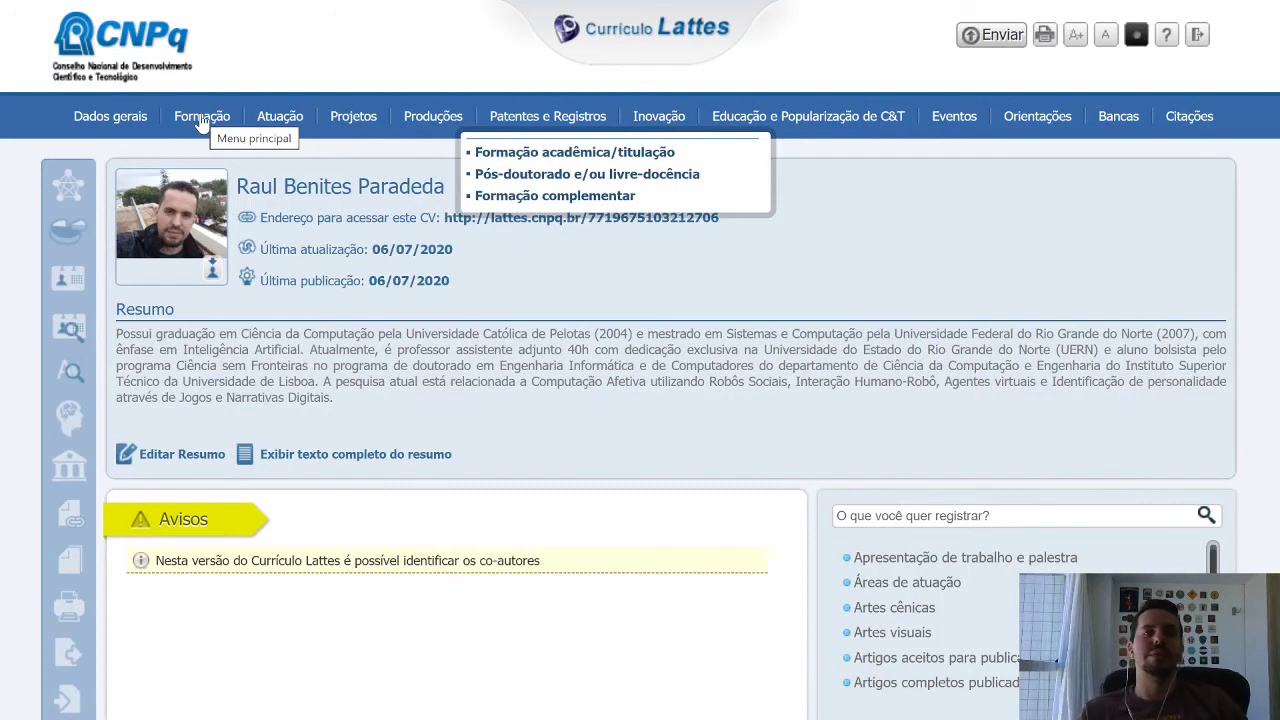
click(200, 118)
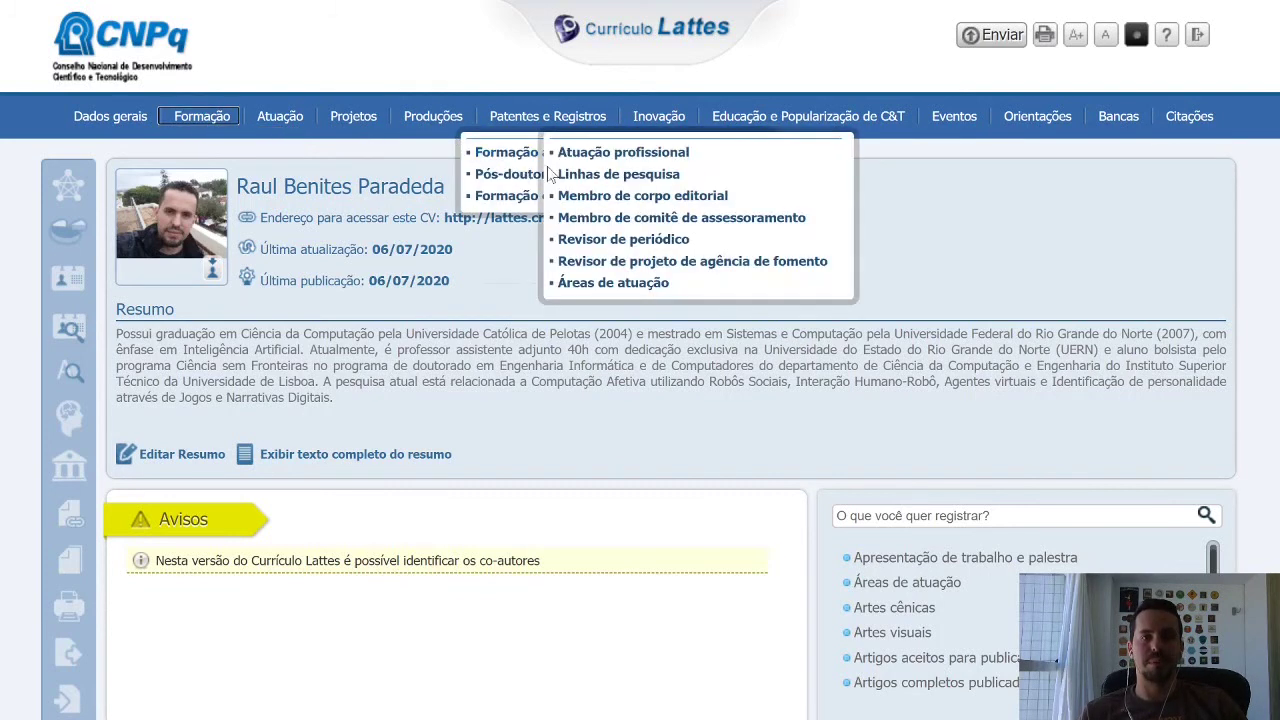
click(515, 157)
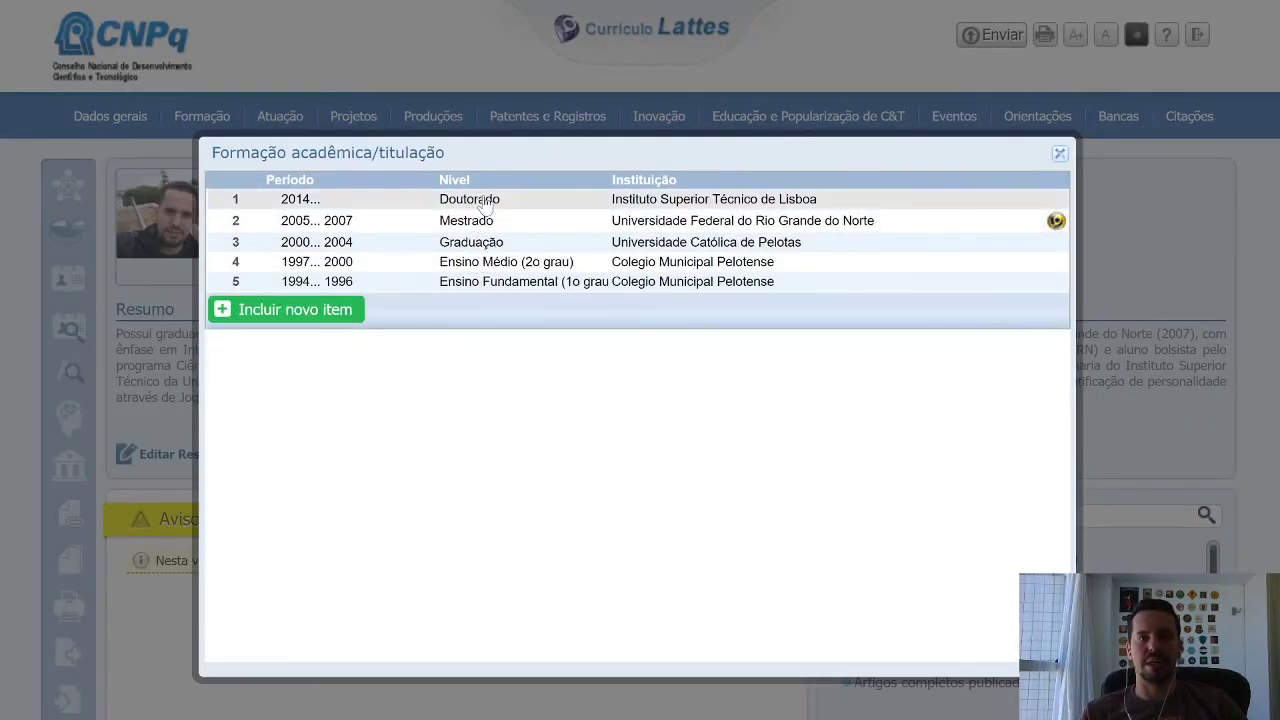
click(306, 312)
click(704, 398)
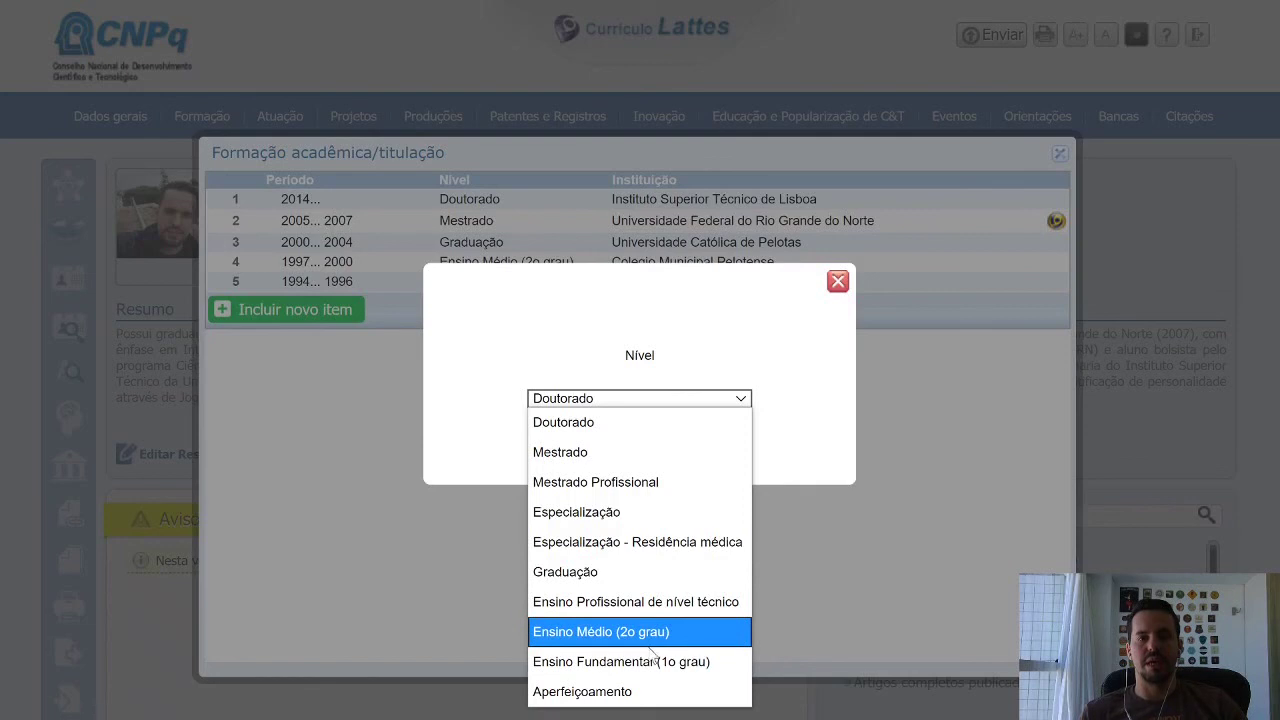
click(578, 702)
click(652, 430)
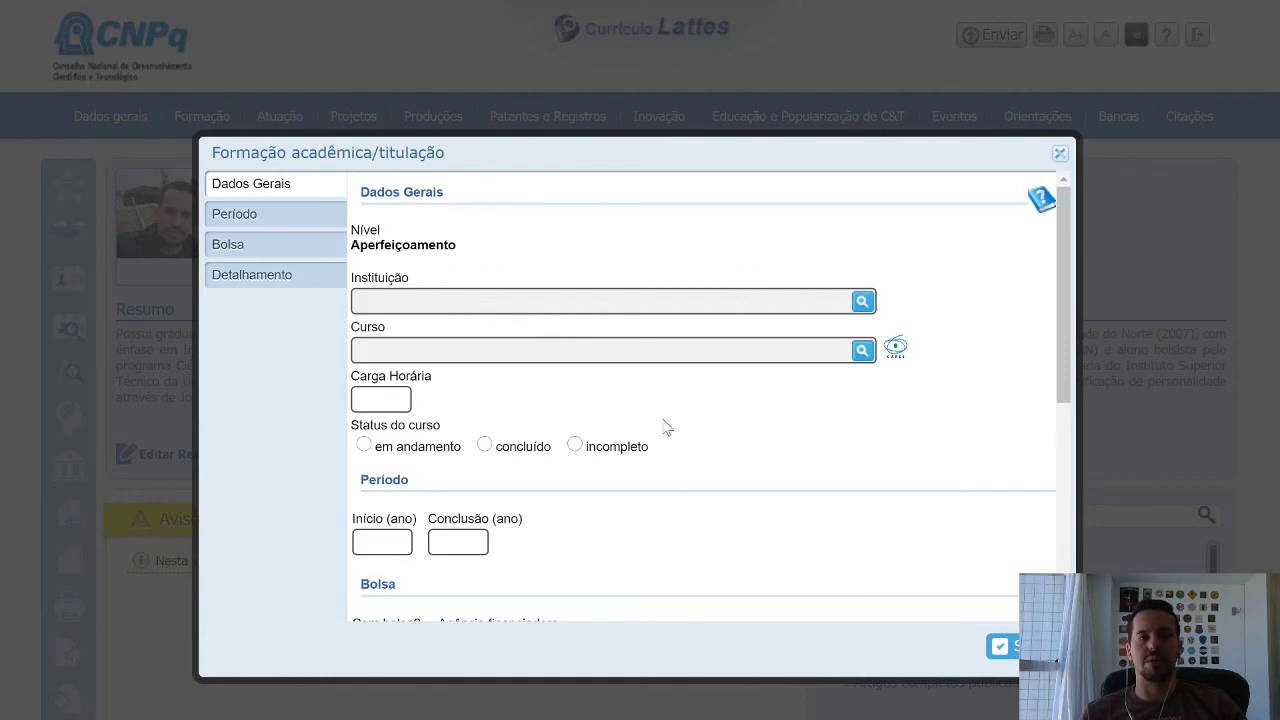
scroll(866, 436, down, 4)
scroll(940, 434, down, 1)
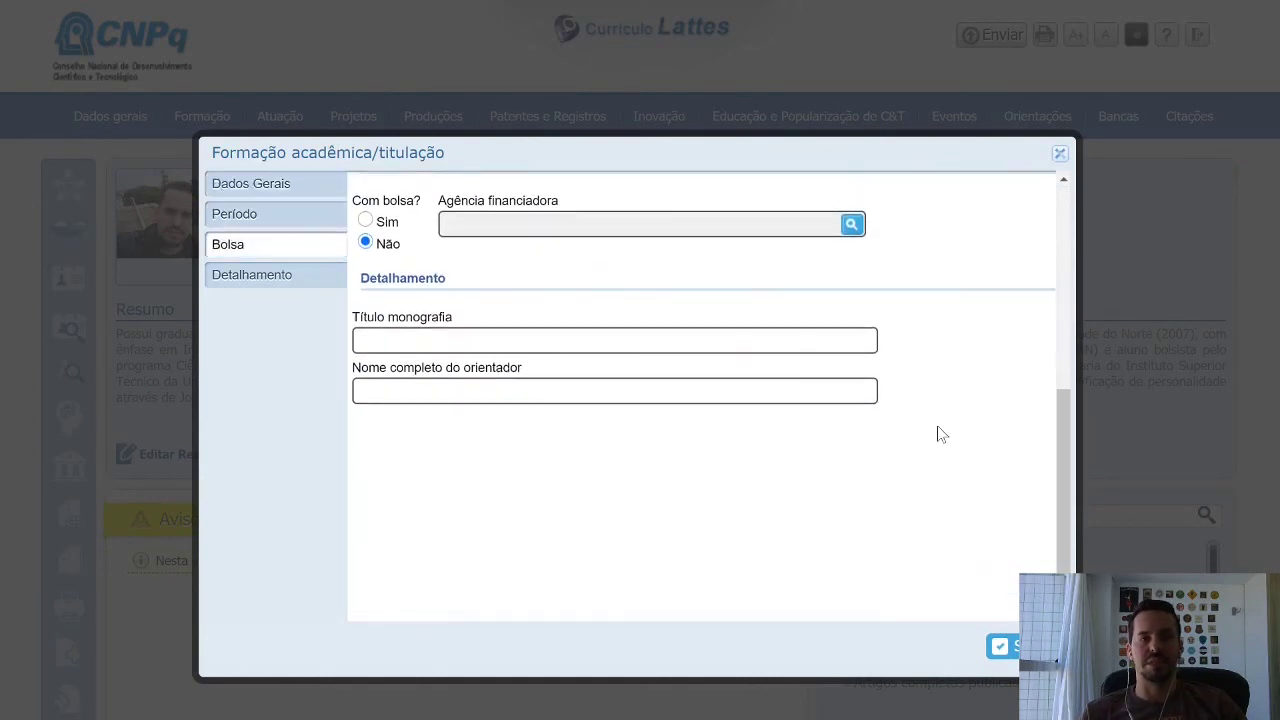
scroll(940, 434, up, 5)
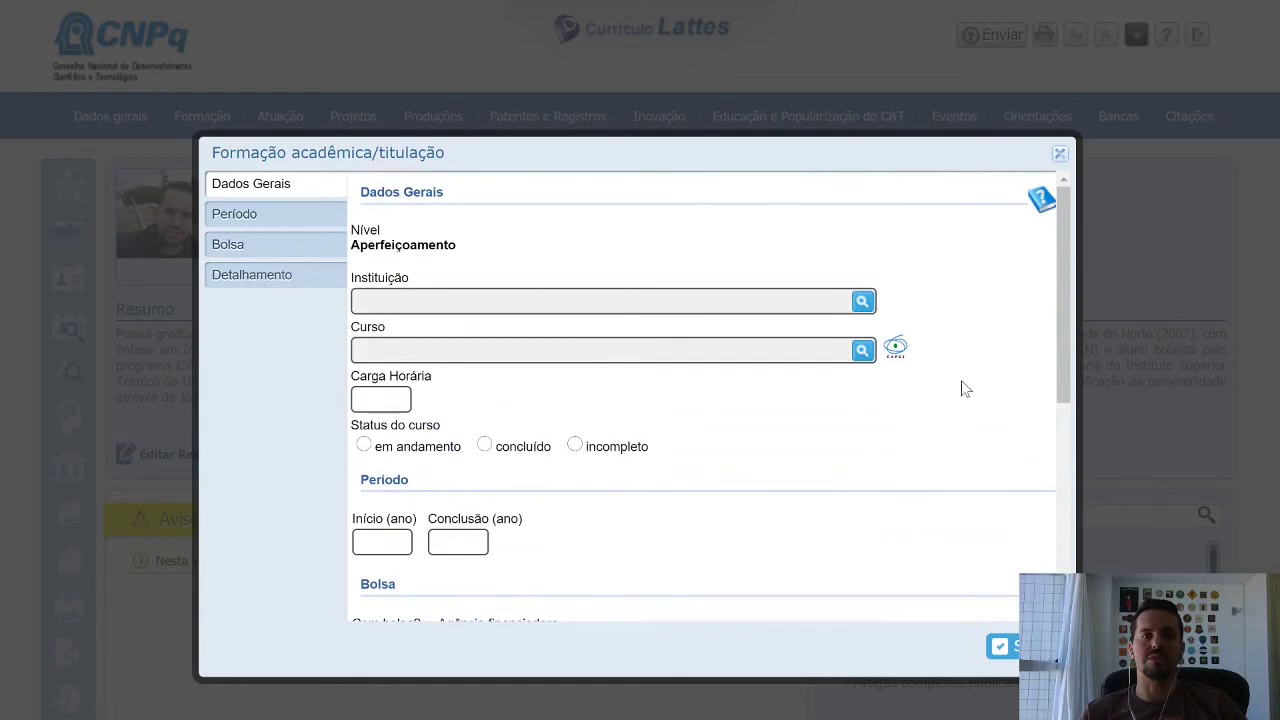
click(1060, 154)
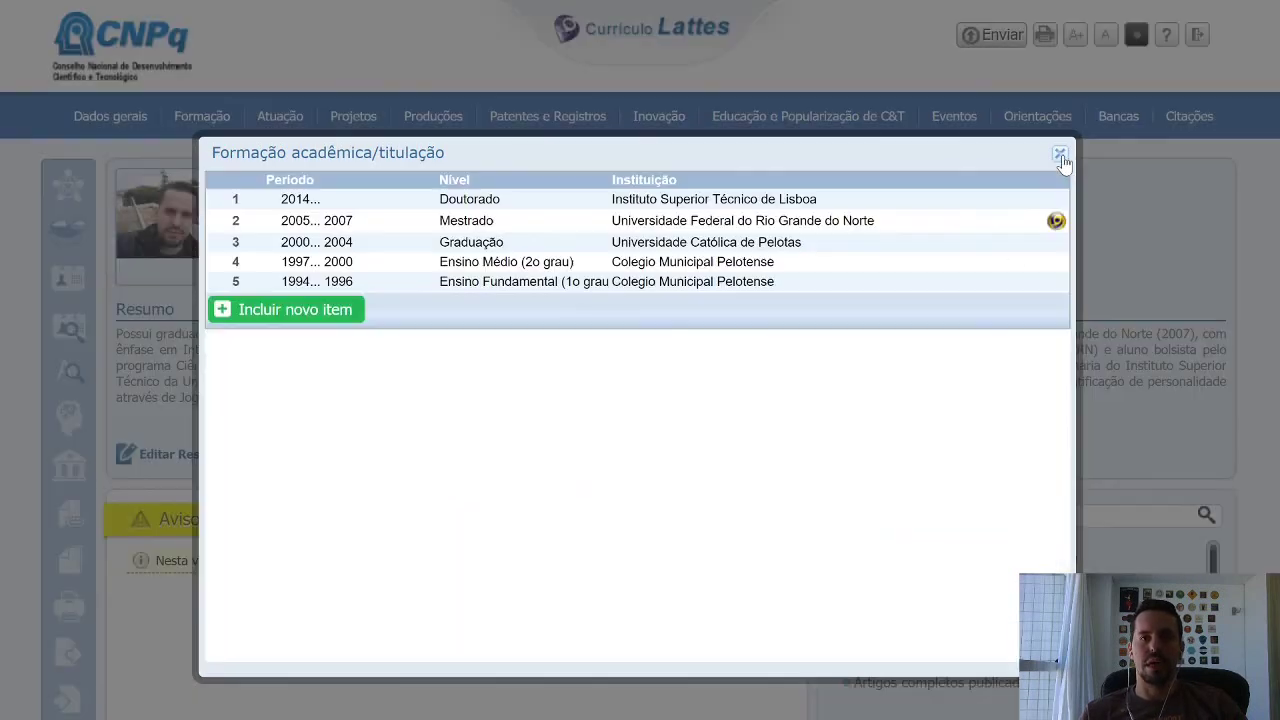
Review the Doutorado entry form, then close it and the Formação acadêmica/titulação list.
click(633, 203)
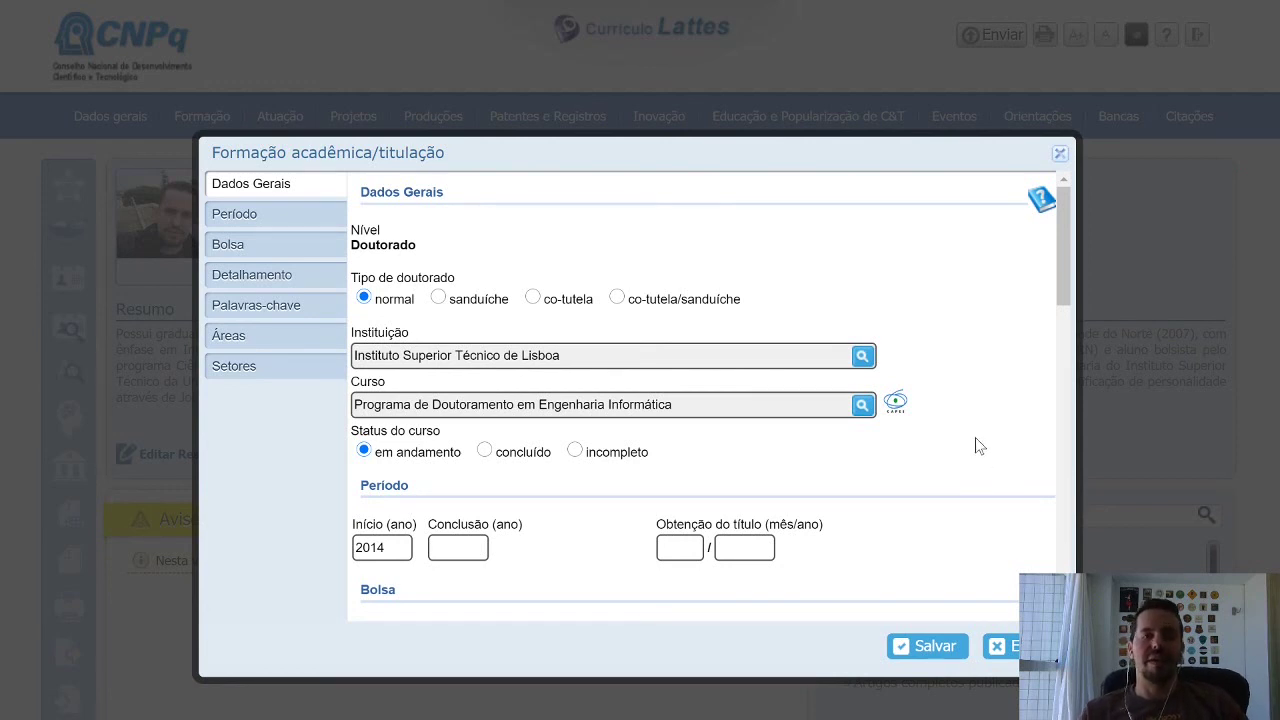
scroll(977, 446, down, 1)
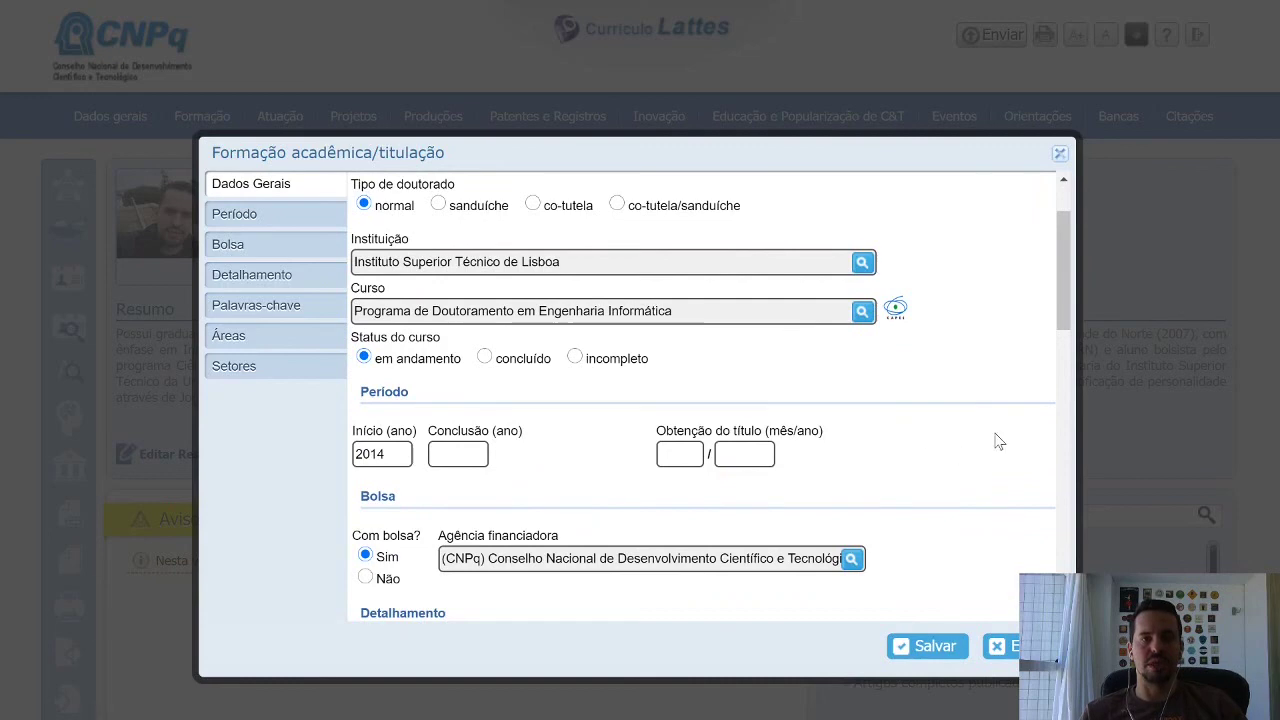
scroll(1017, 443, up, 1)
scroll(1017, 443, down, 3)
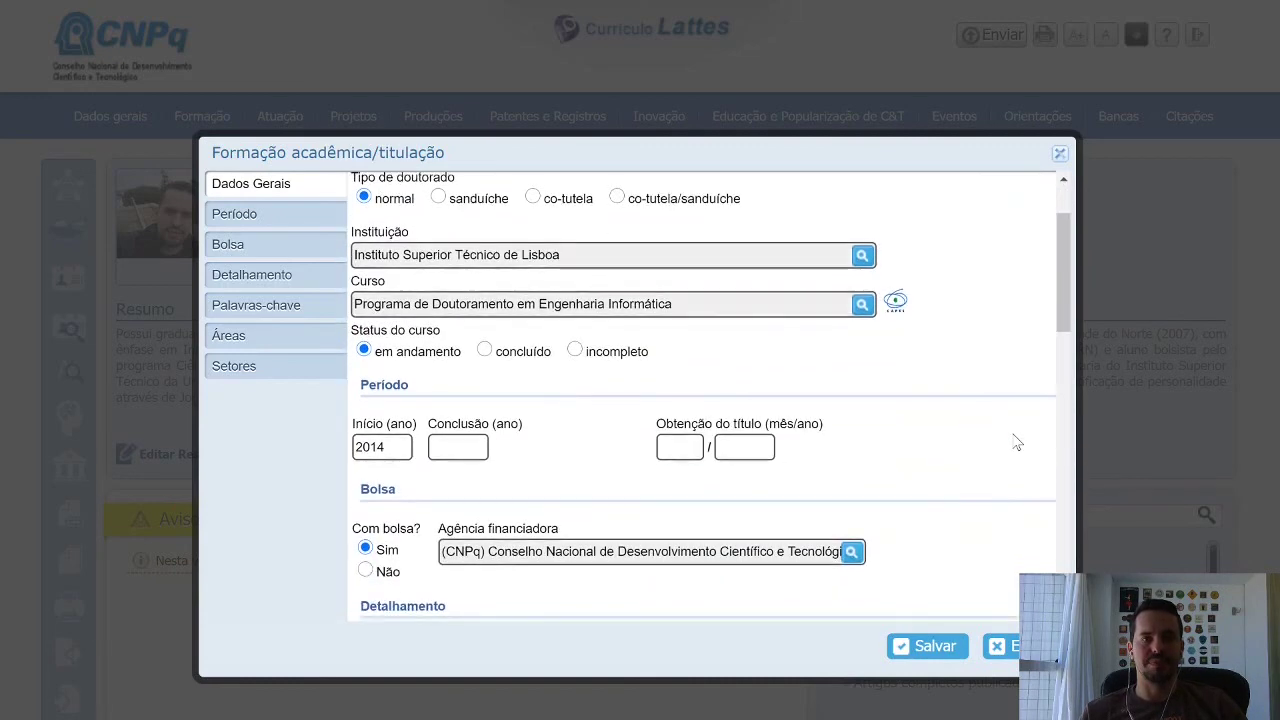
scroll(1014, 443, down, 3)
scroll(1014, 443, up, 6)
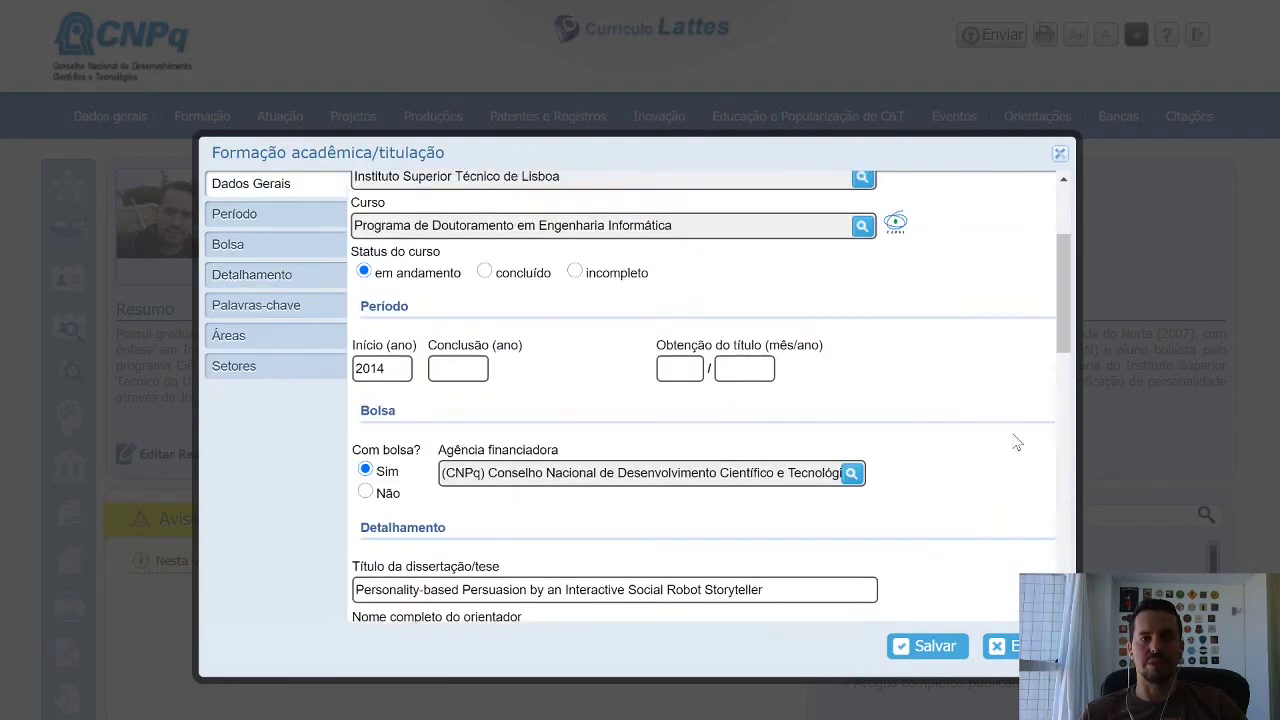
click(1059, 153)
click(1059, 153)
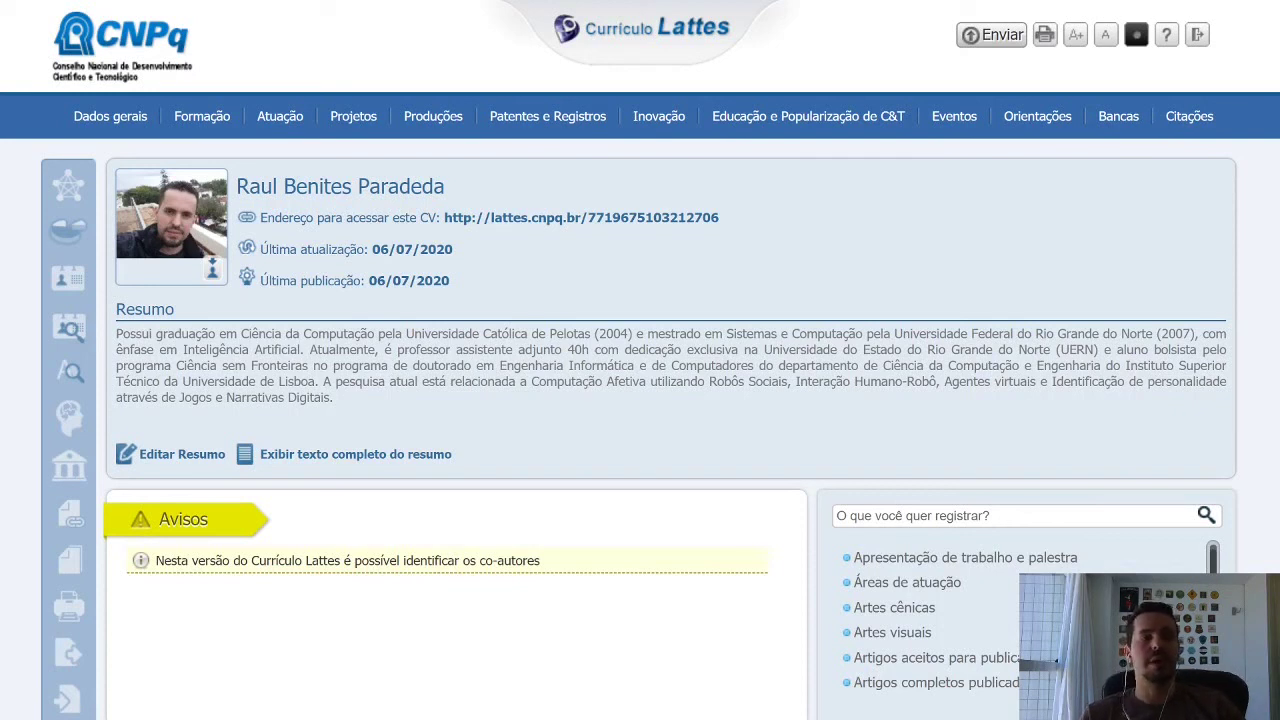
Show the Produções menu listing Produção Bibliográfica, Produção Técnica and Outra produção artística/cultural.
mouse_move(358, 120)
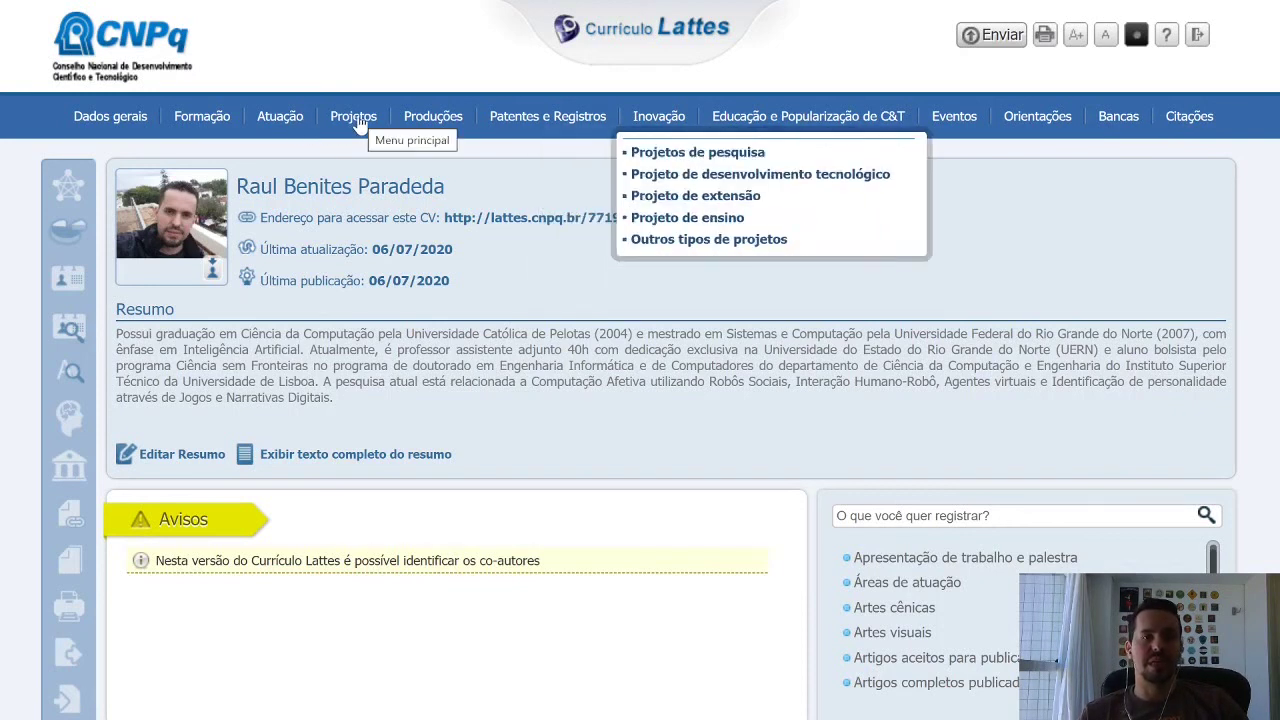
mouse_move(435, 118)
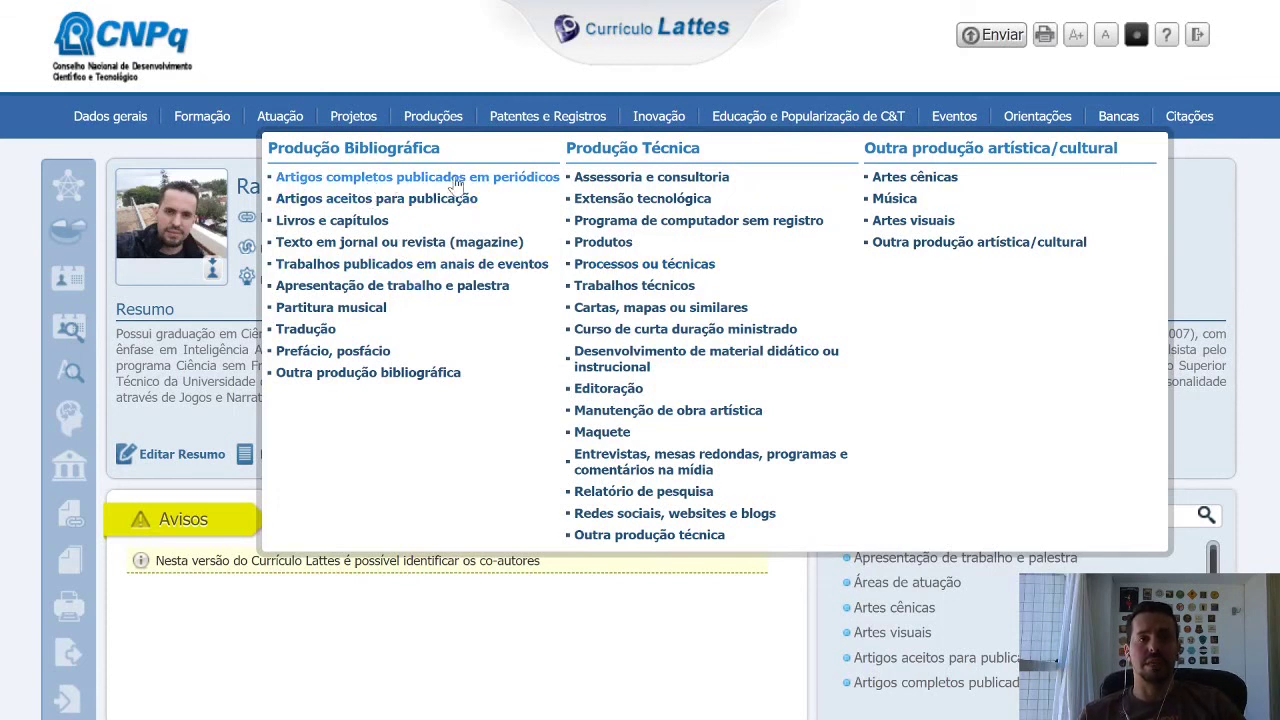
Open the talks and presentations list and start a new entry typed as Congresso.
click(436, 287)
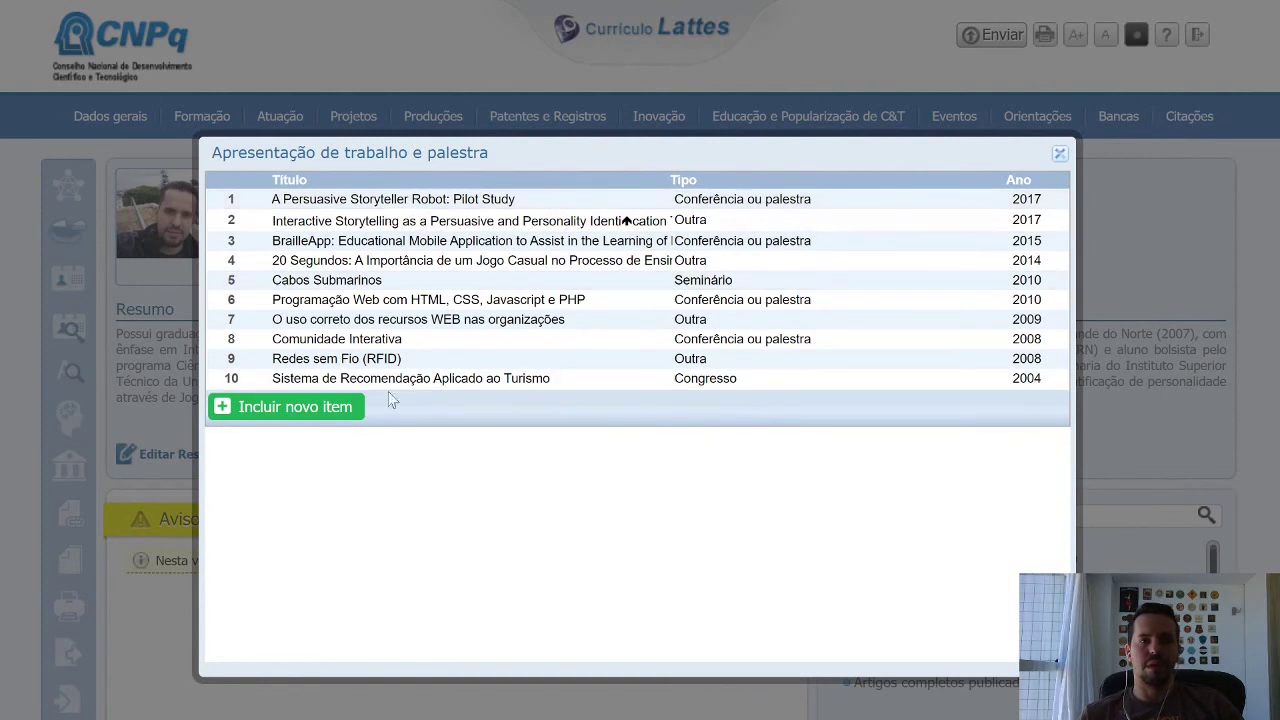
click(336, 408)
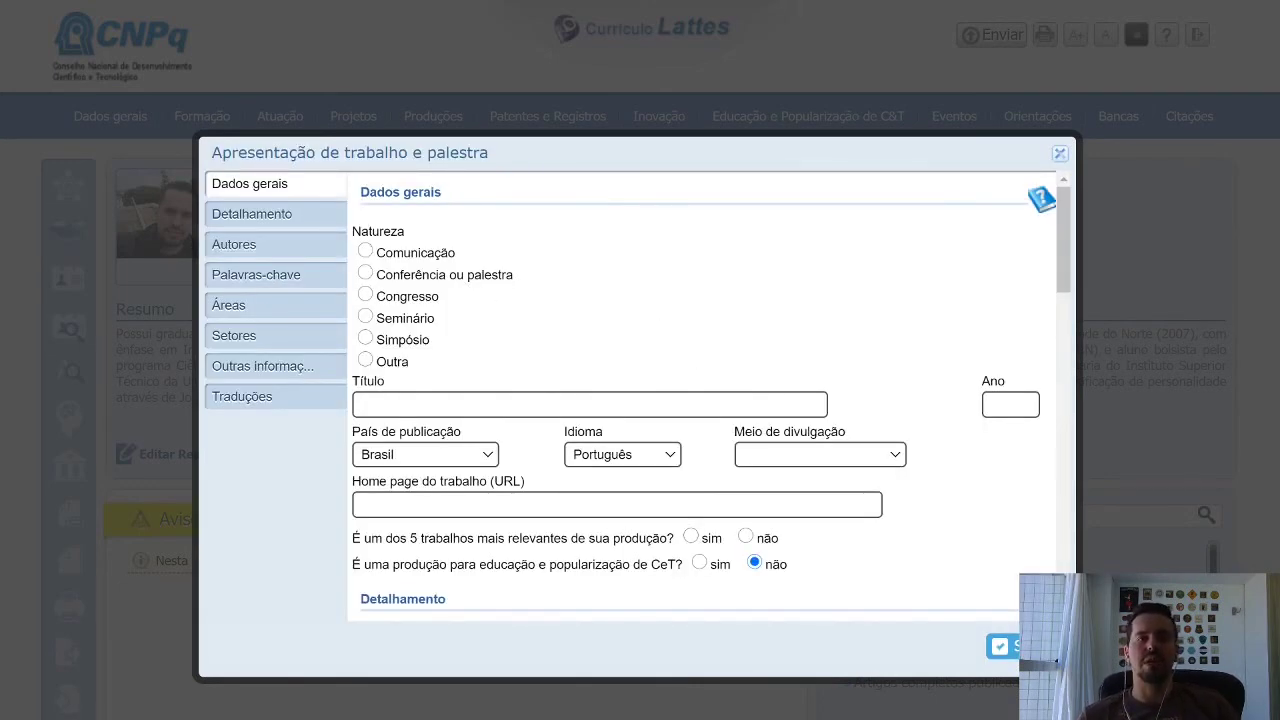
click(365, 274)
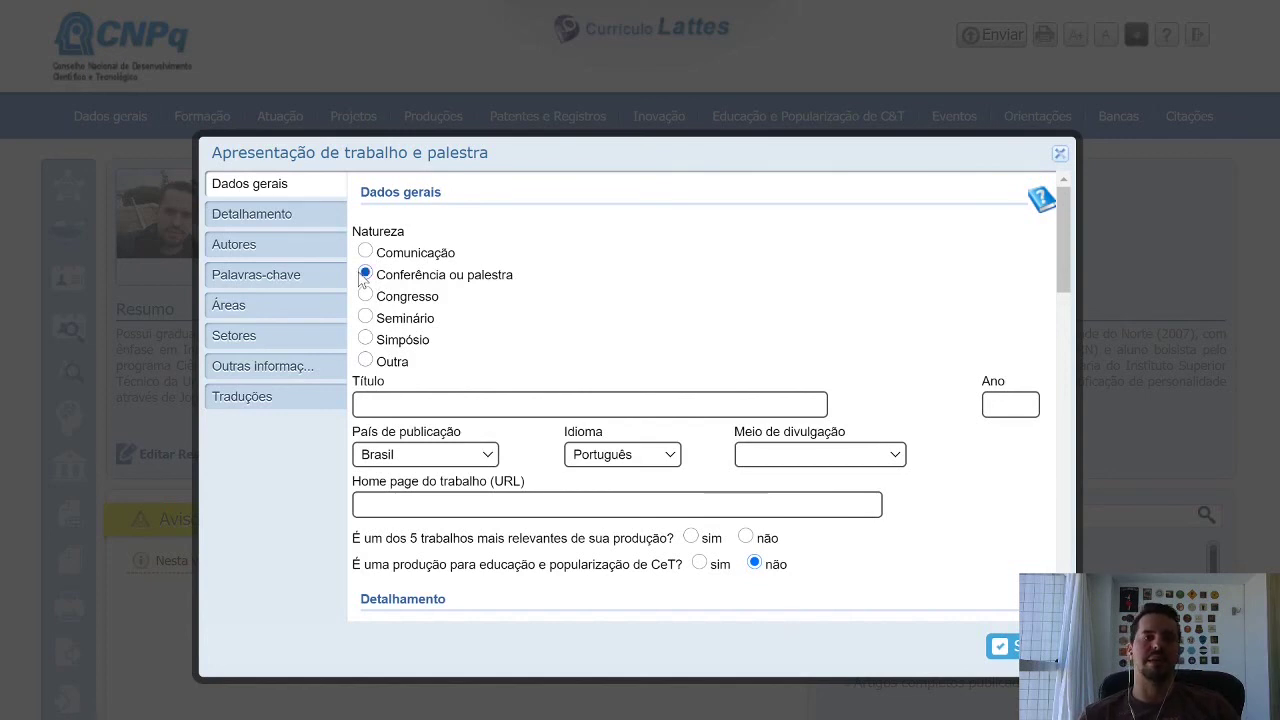
click(365, 296)
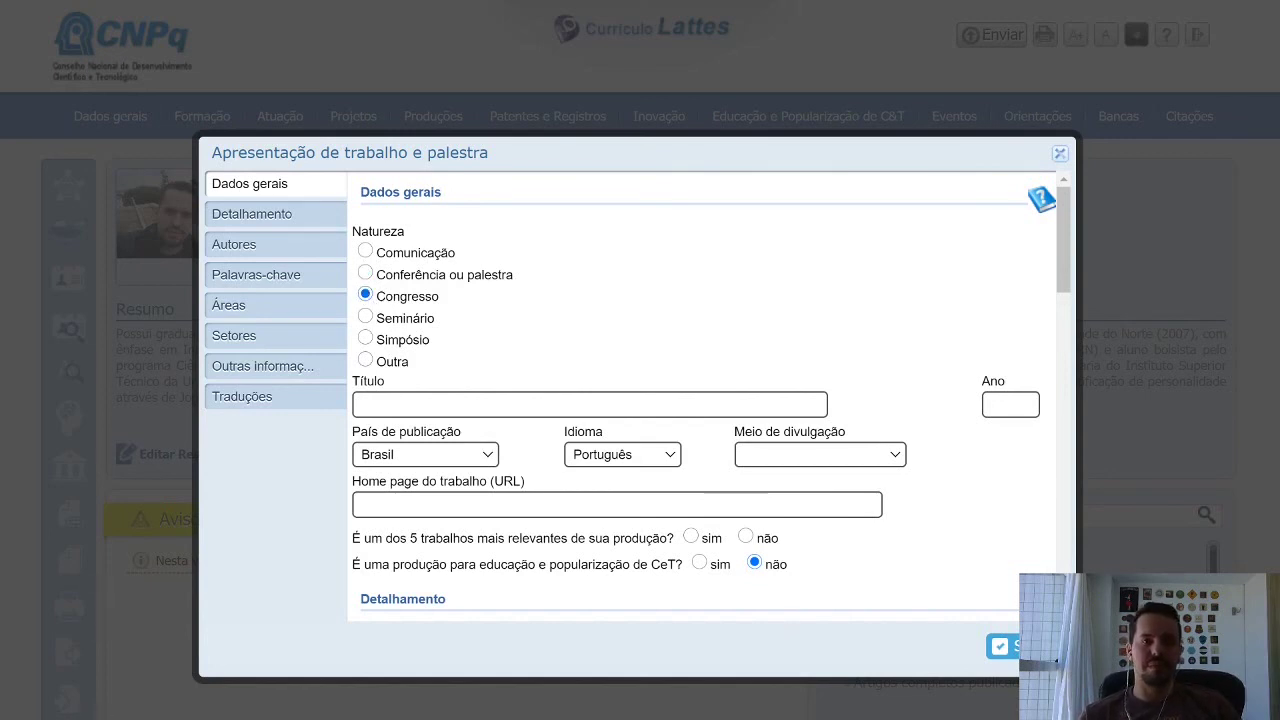
click(590, 404)
click(797, 337)
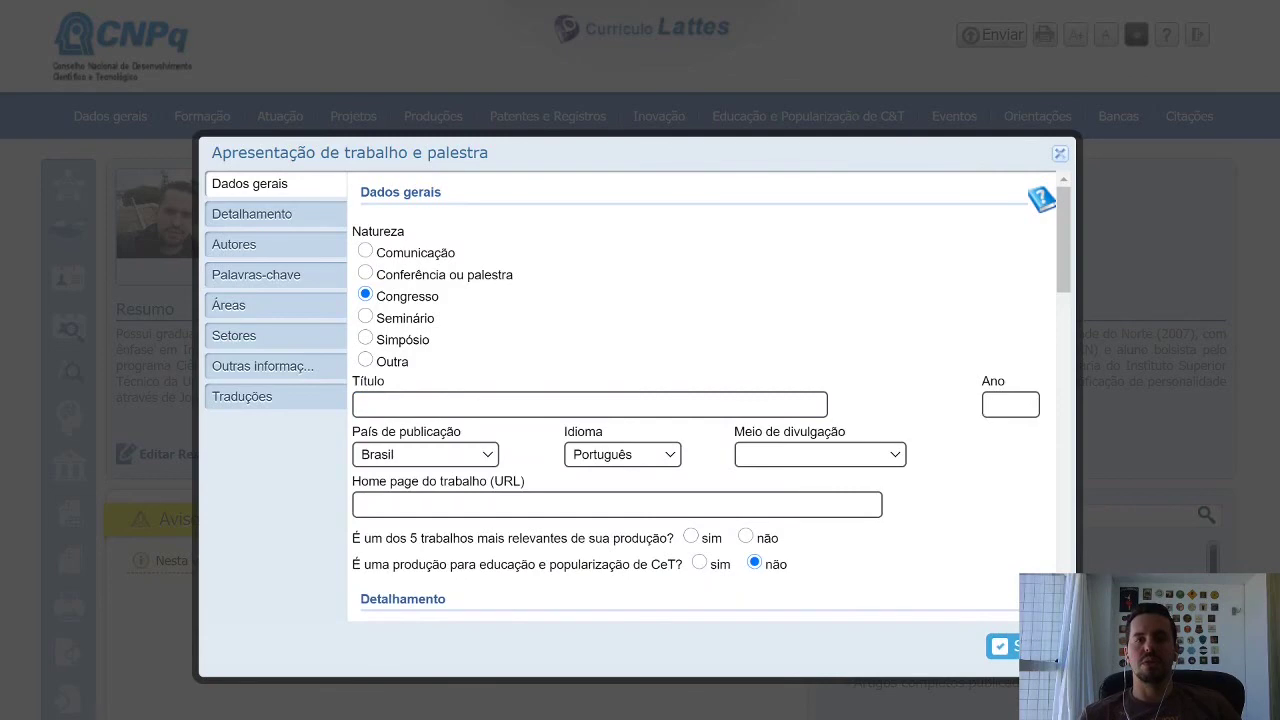
Look through the rest of the new talk form, then close it without saving.
scroll(1006, 440, down, 2)
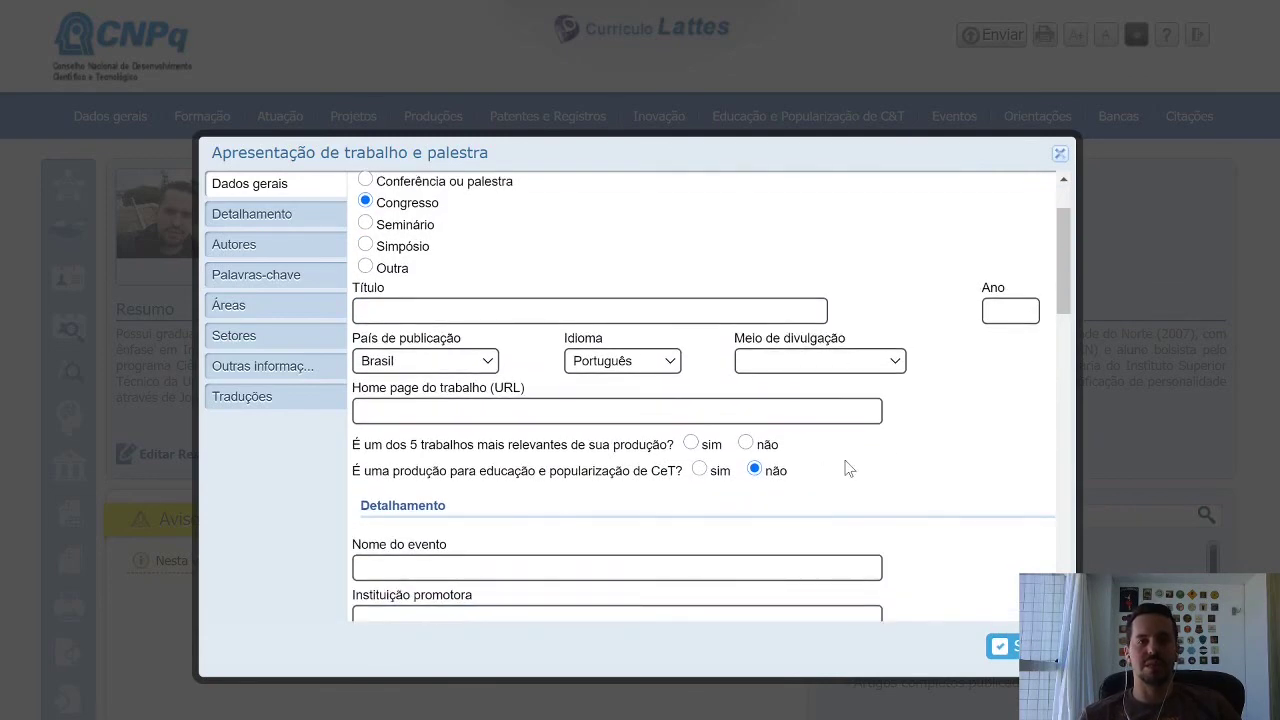
scroll(914, 434, down, 4)
scroll(823, 437, down, 6)
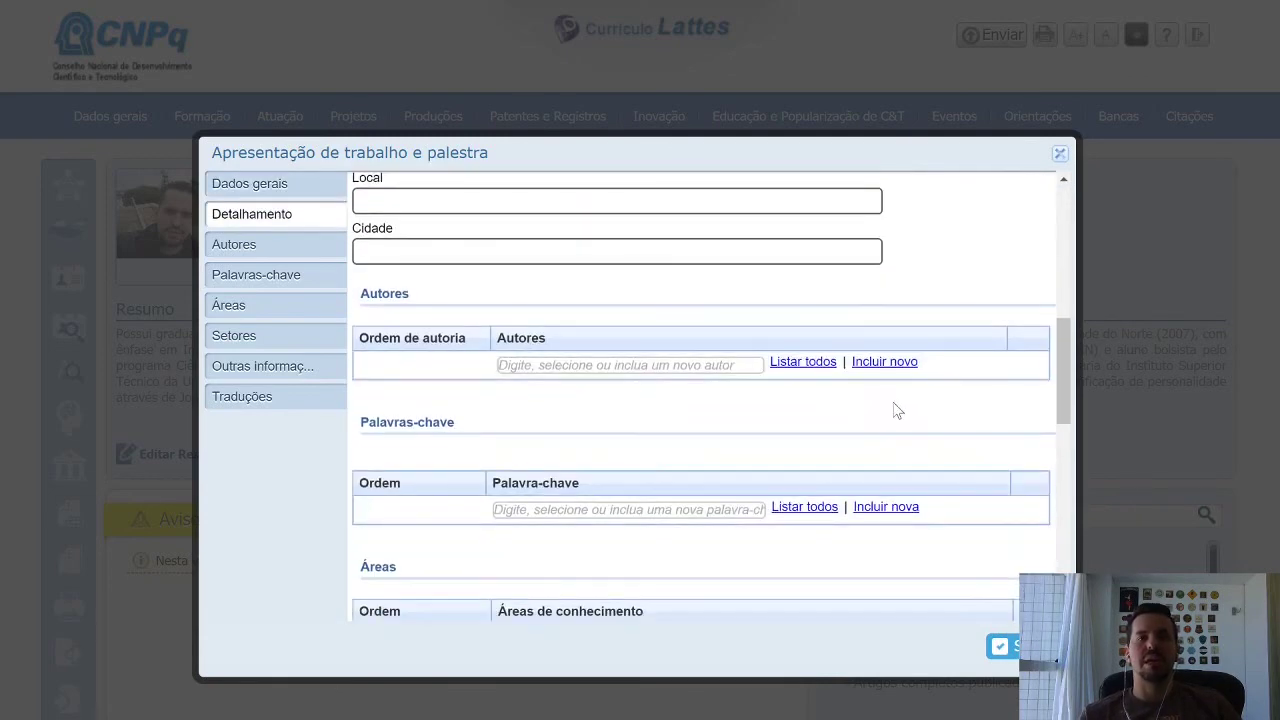
scroll(895, 409, down, 2)
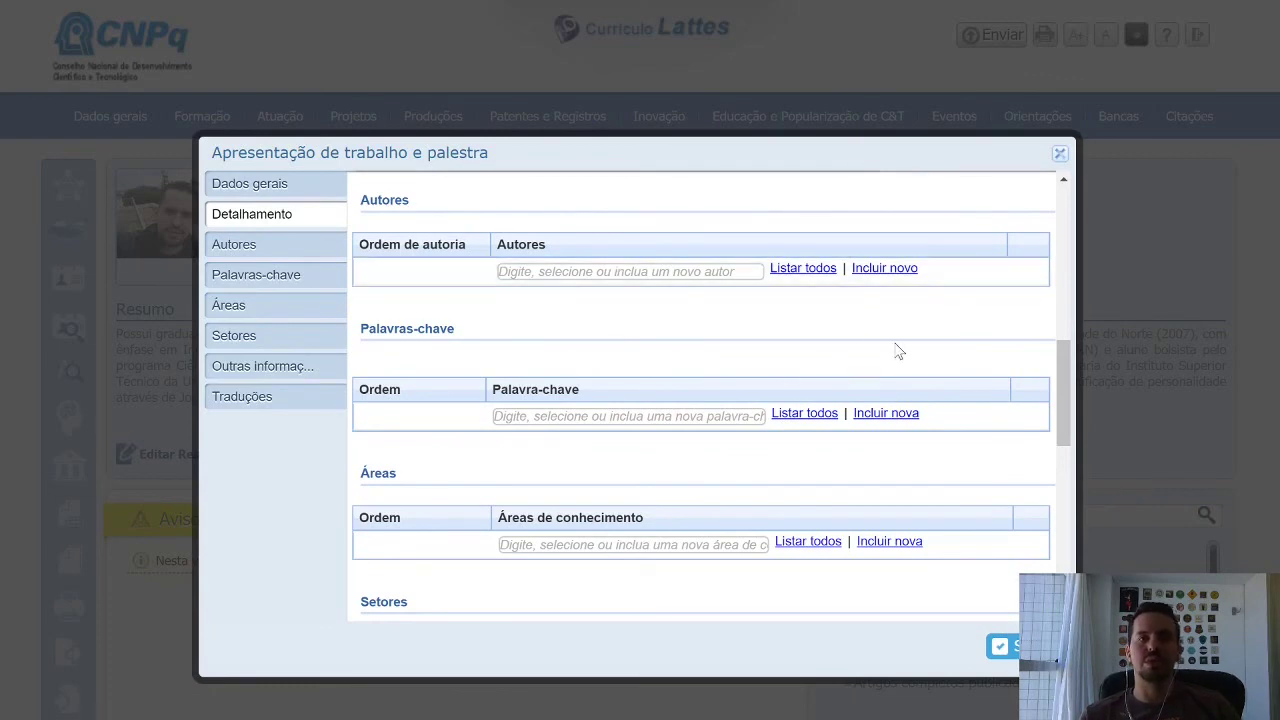
scroll(895, 352, down, 2)
scroll(723, 497, down, 4)
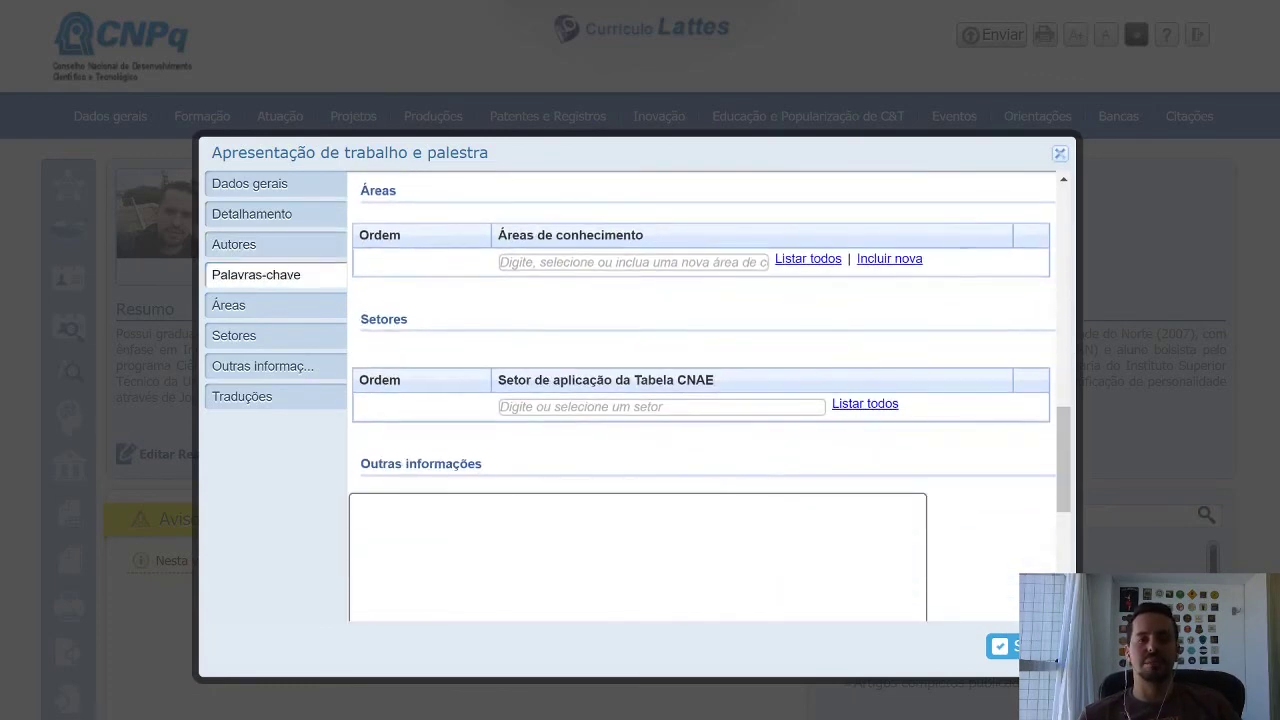
scroll(977, 440, down, 4)
scroll(995, 435, down, 2)
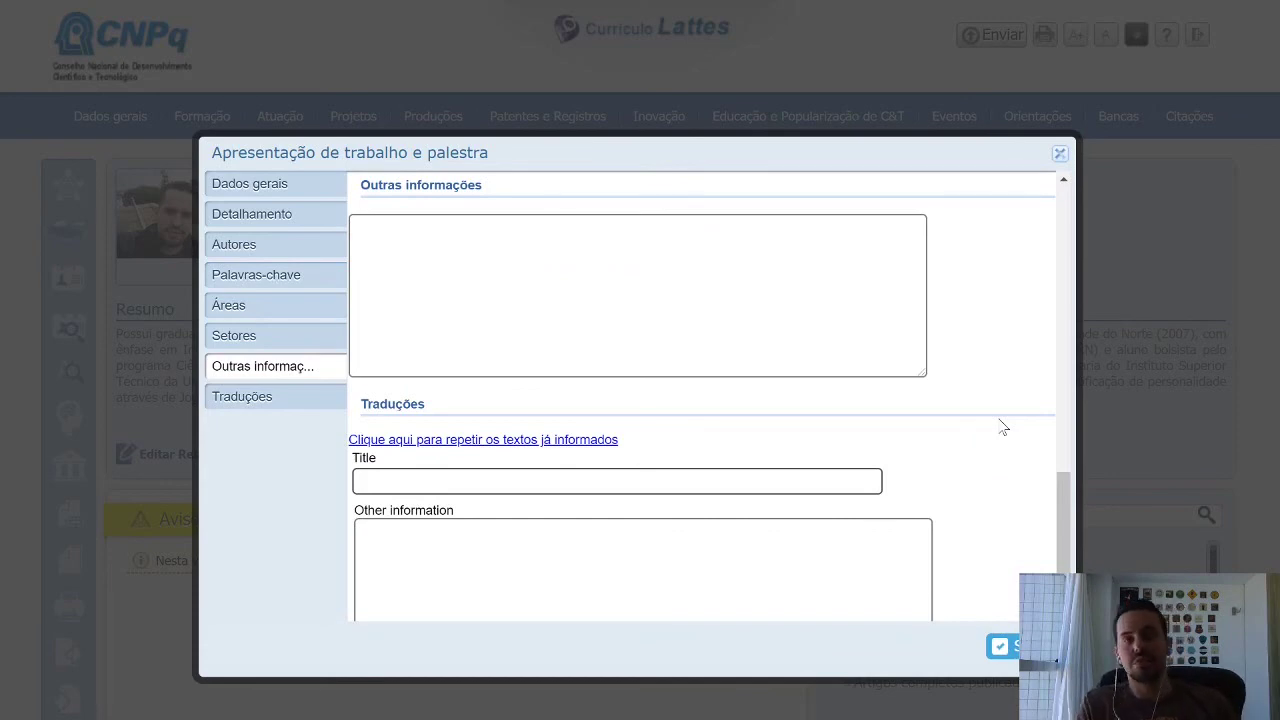
scroll(969, 432, up, 10)
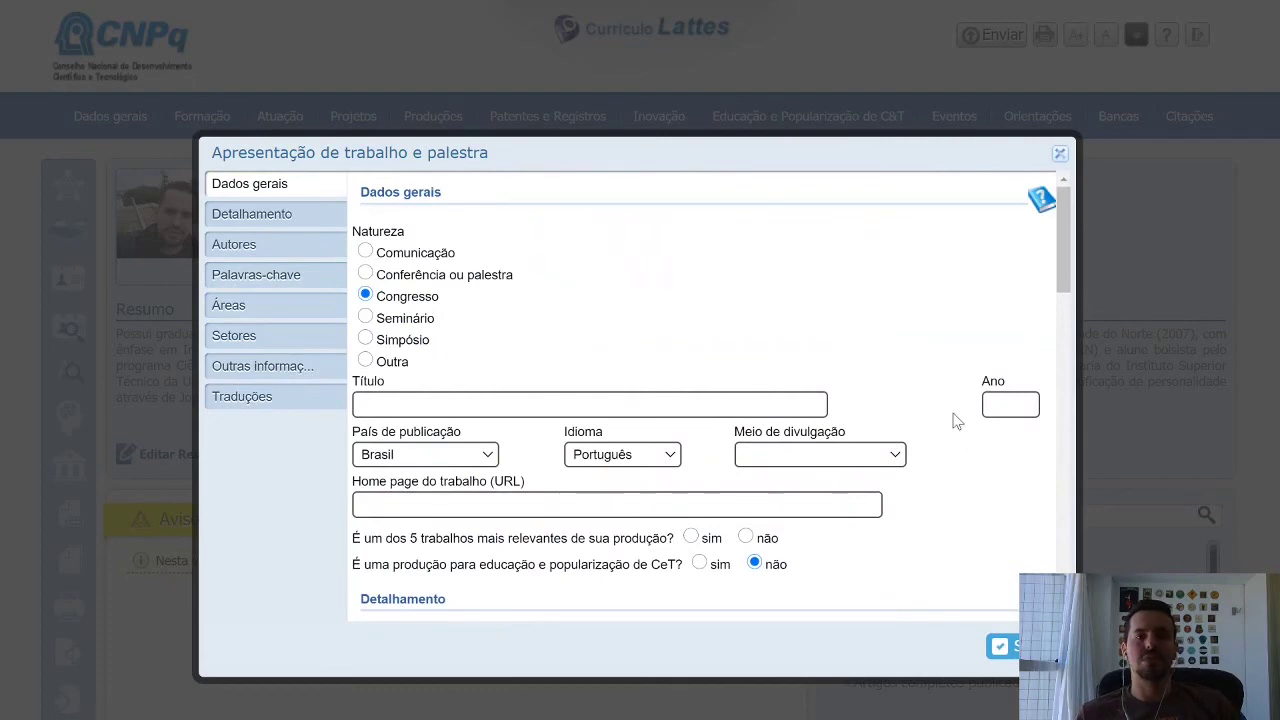
click(1060, 158)
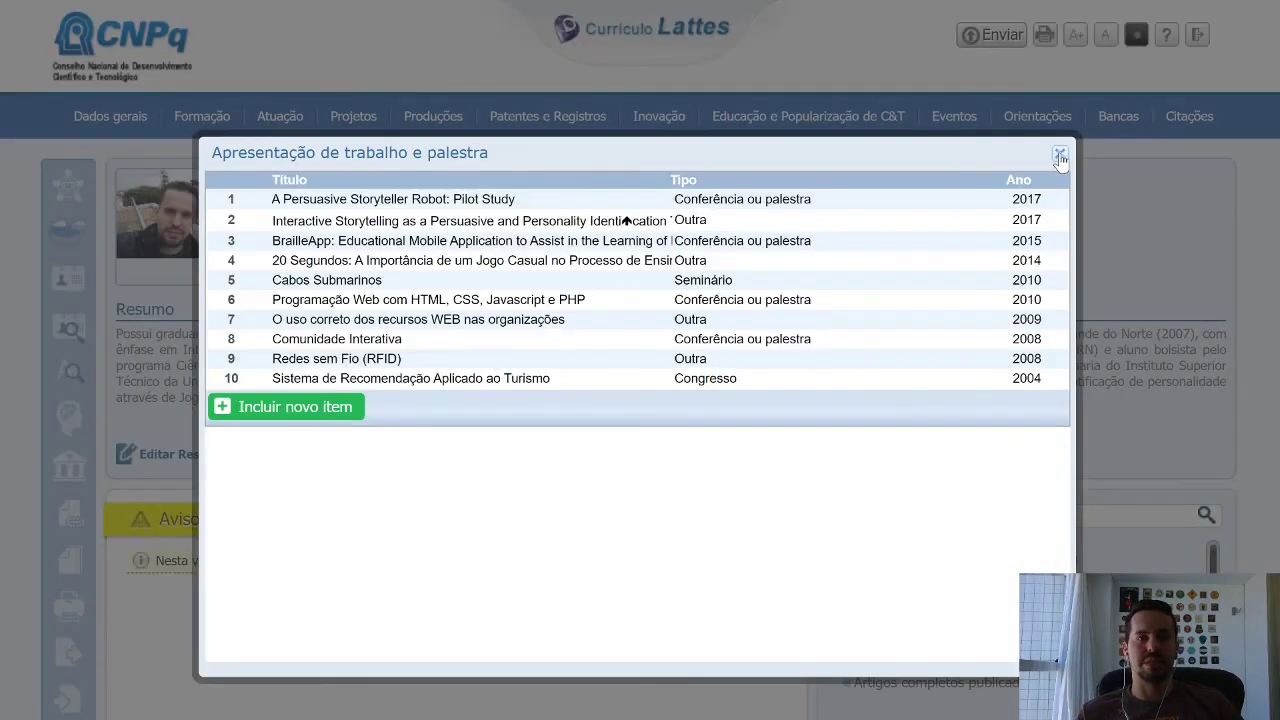
Close the Apresentação de trabalho e palestra list and return to the main CV editing page.
click(1060, 158)
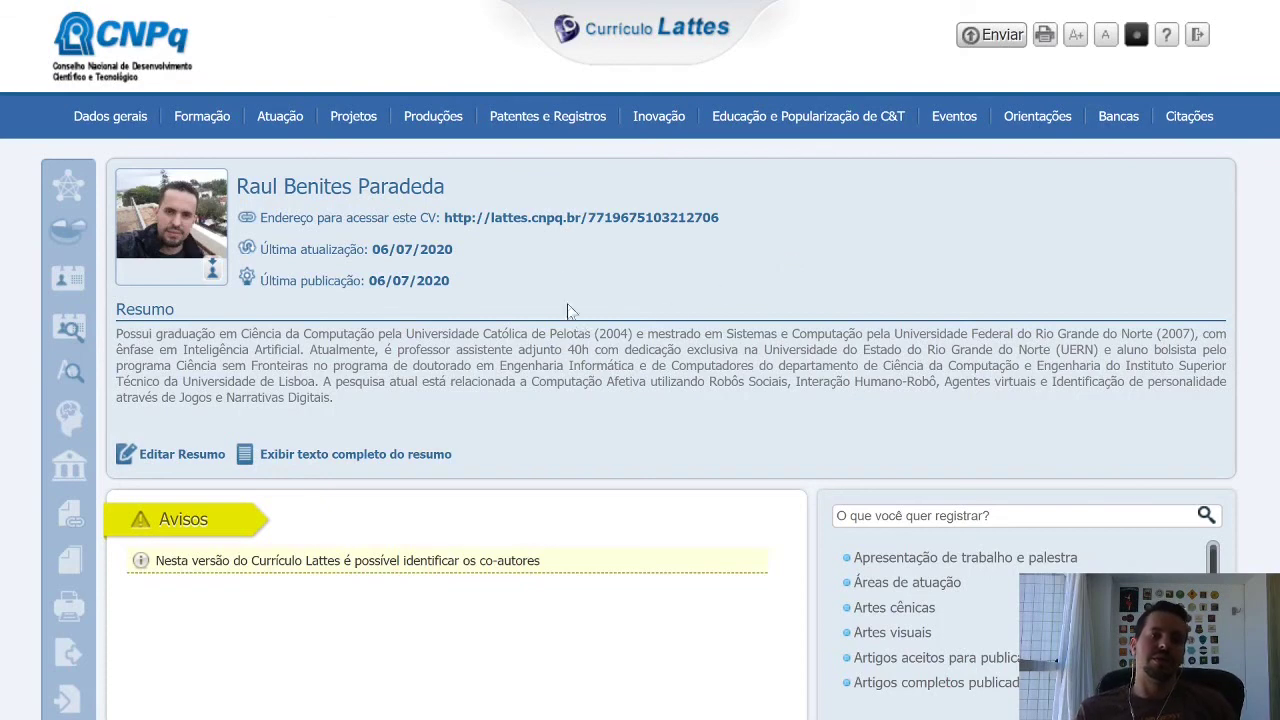
mouse_move(438, 118)
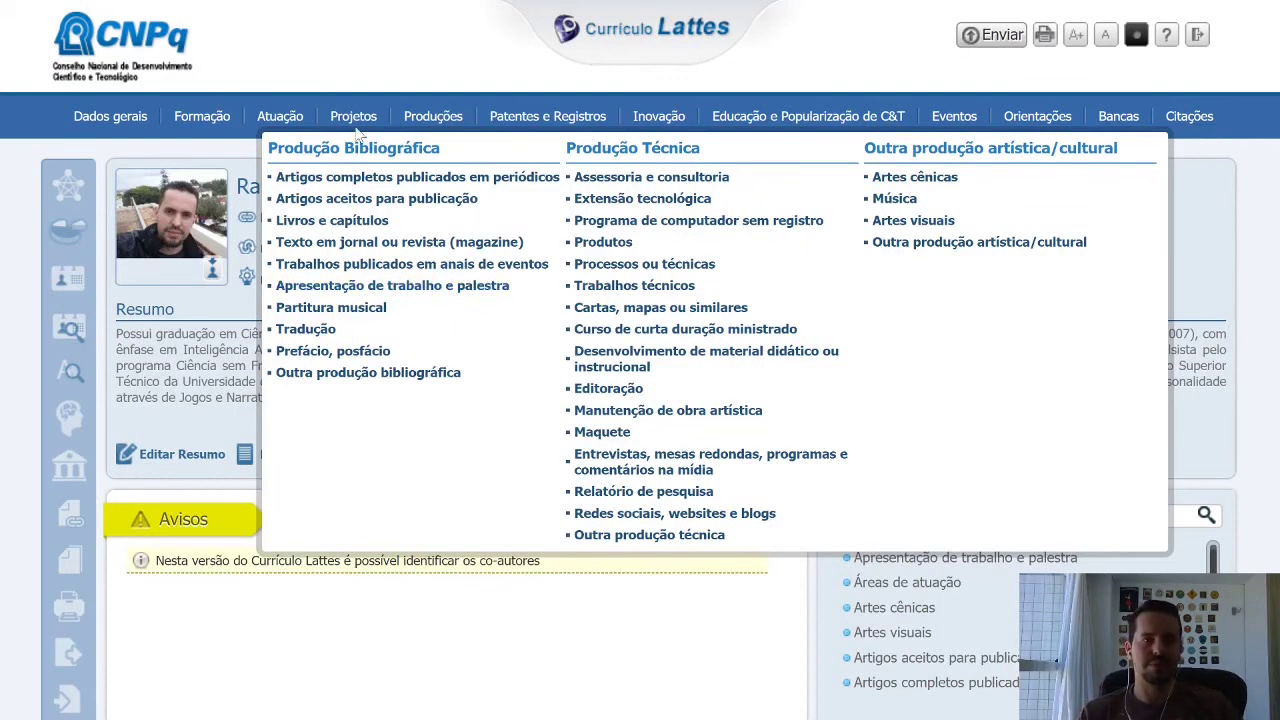
mouse_move(205, 125)
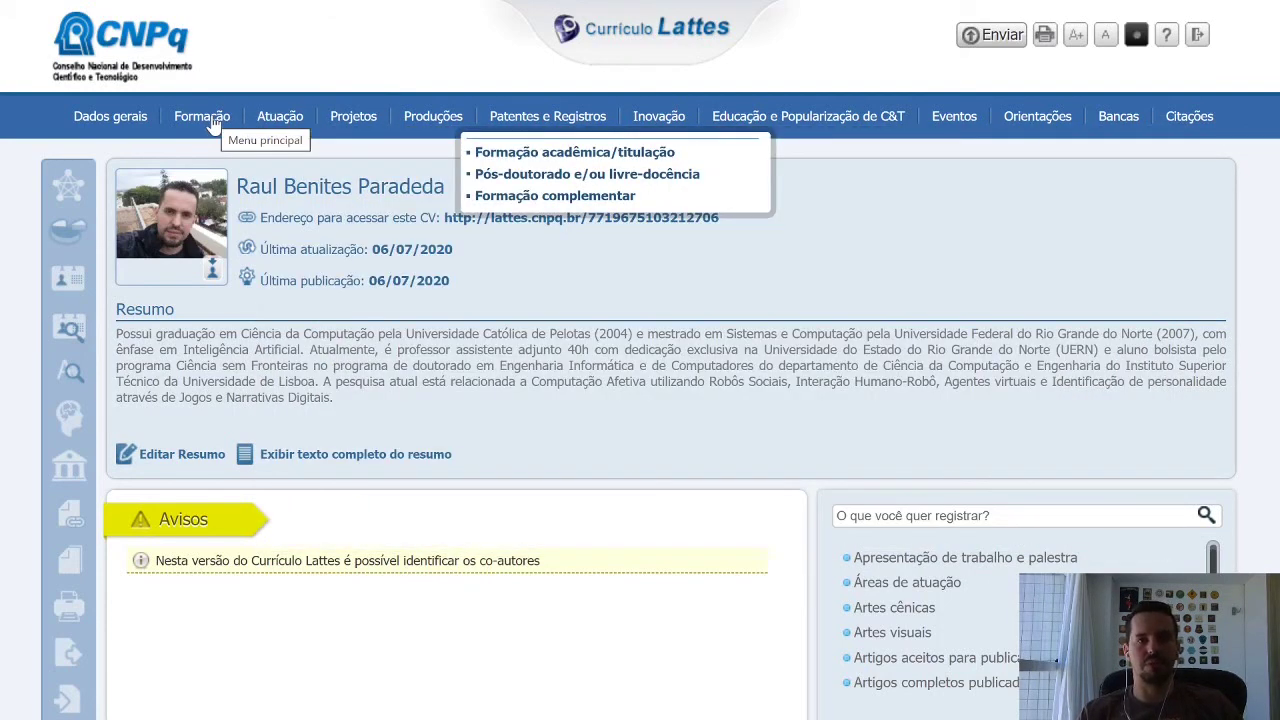
mouse_move(345, 122)
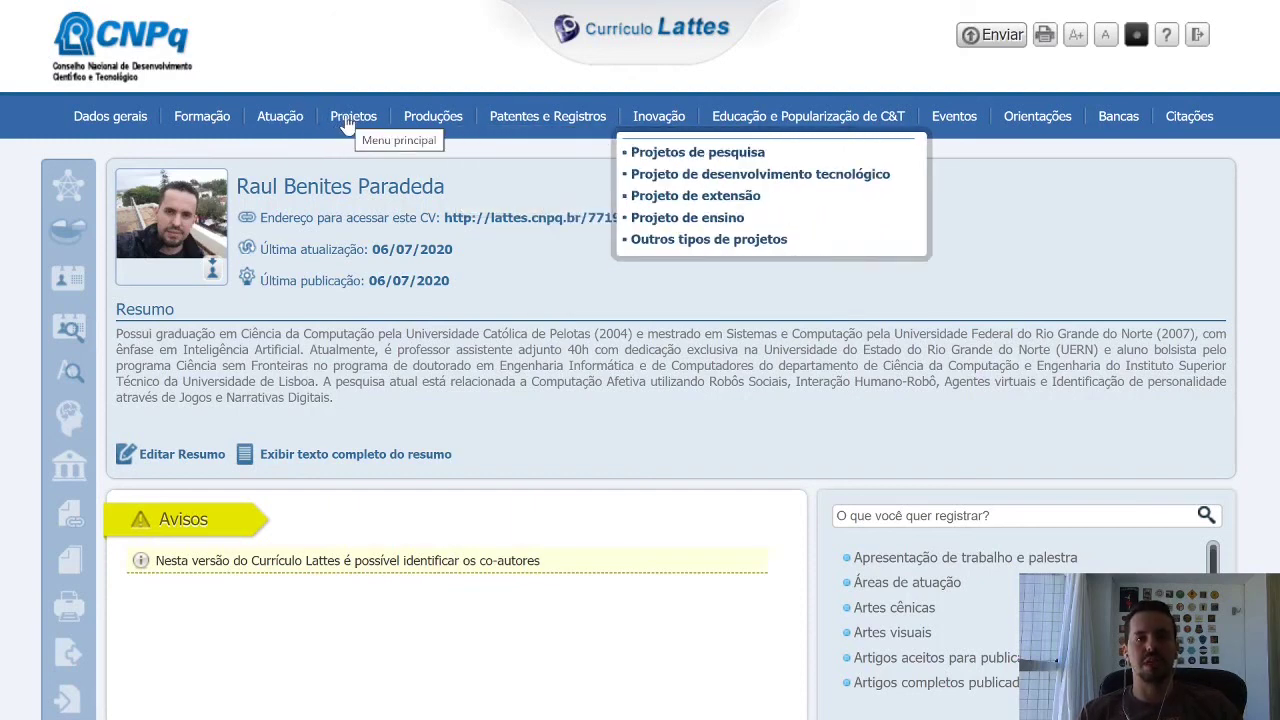
mouse_move(433, 122)
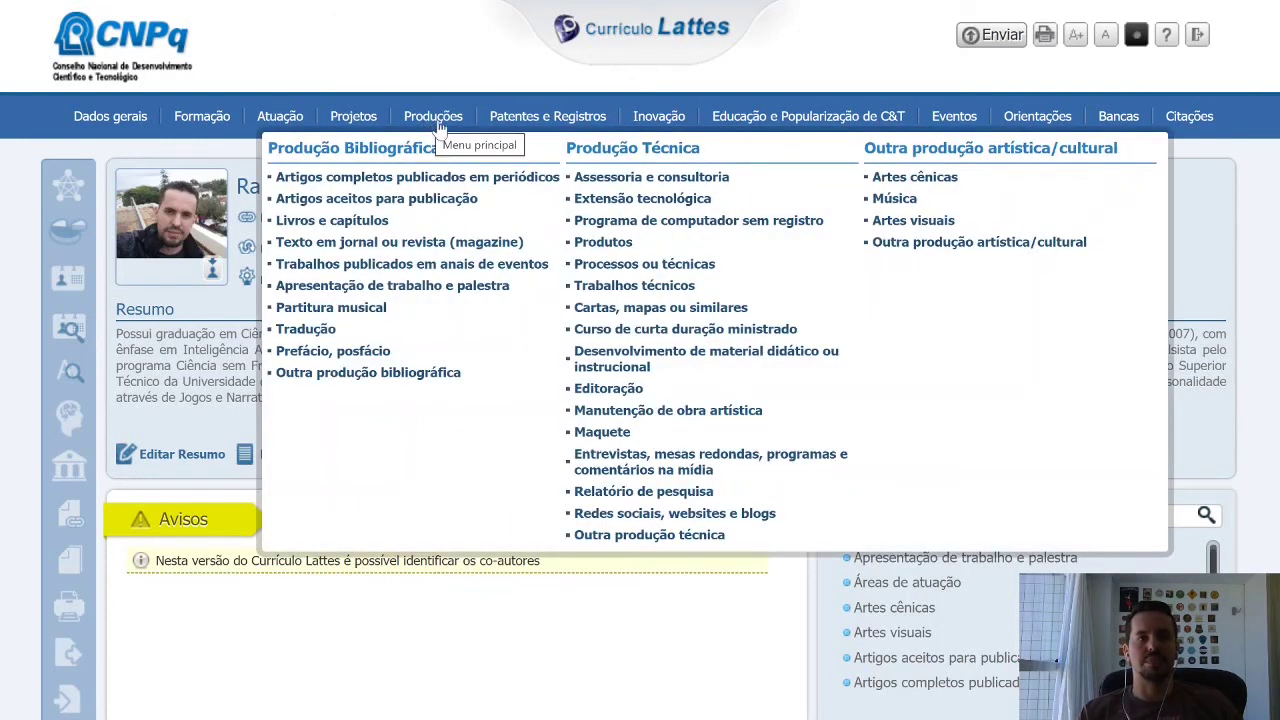
mouse_move(516, 124)
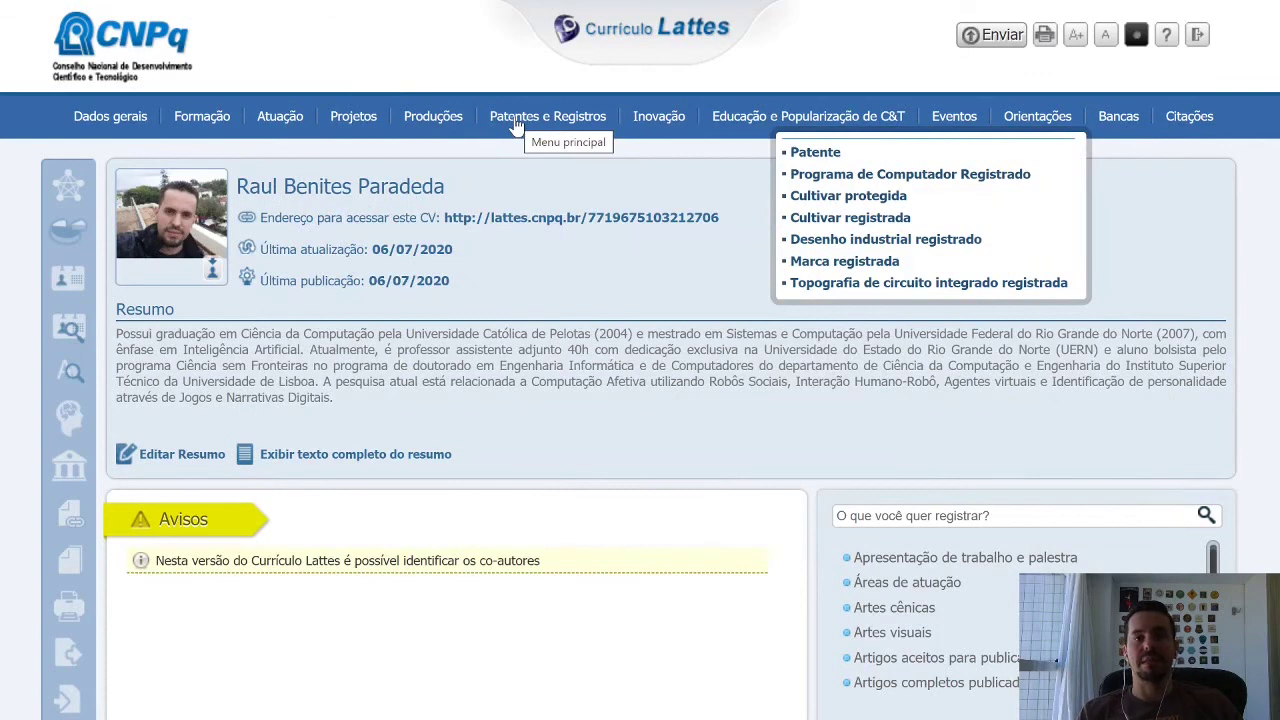
mouse_move(658, 128)
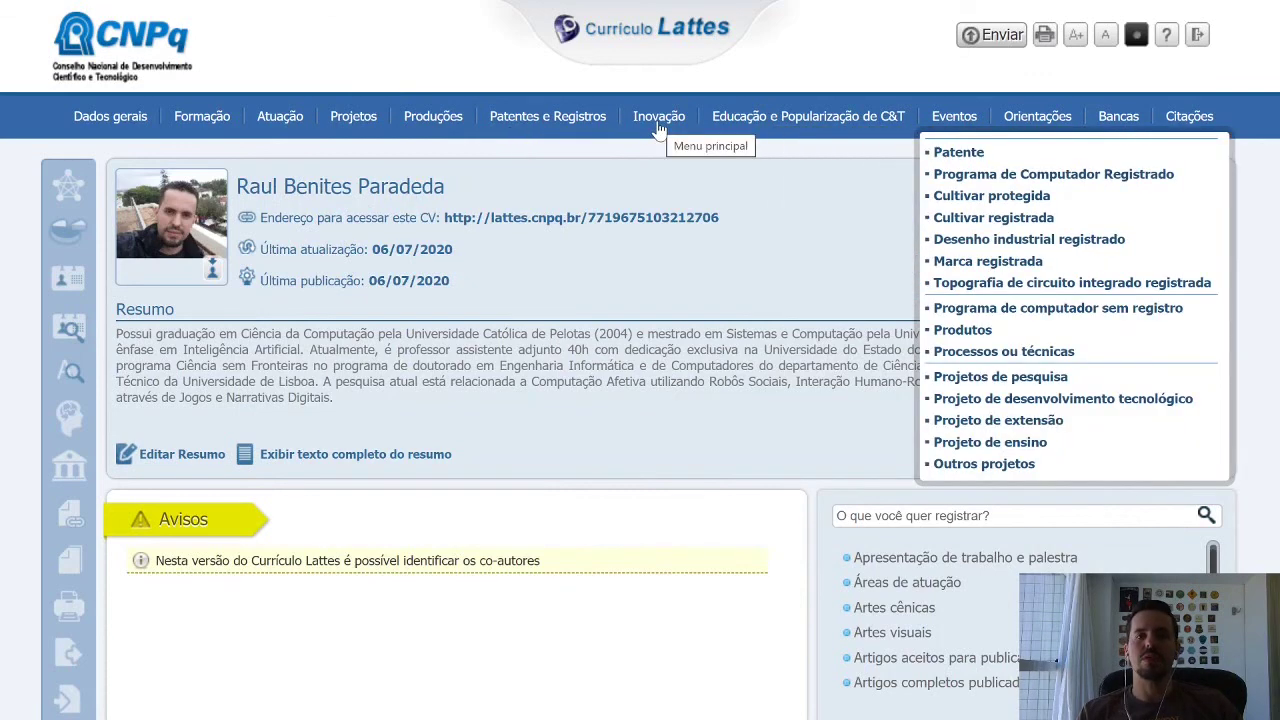
mouse_move(818, 118)
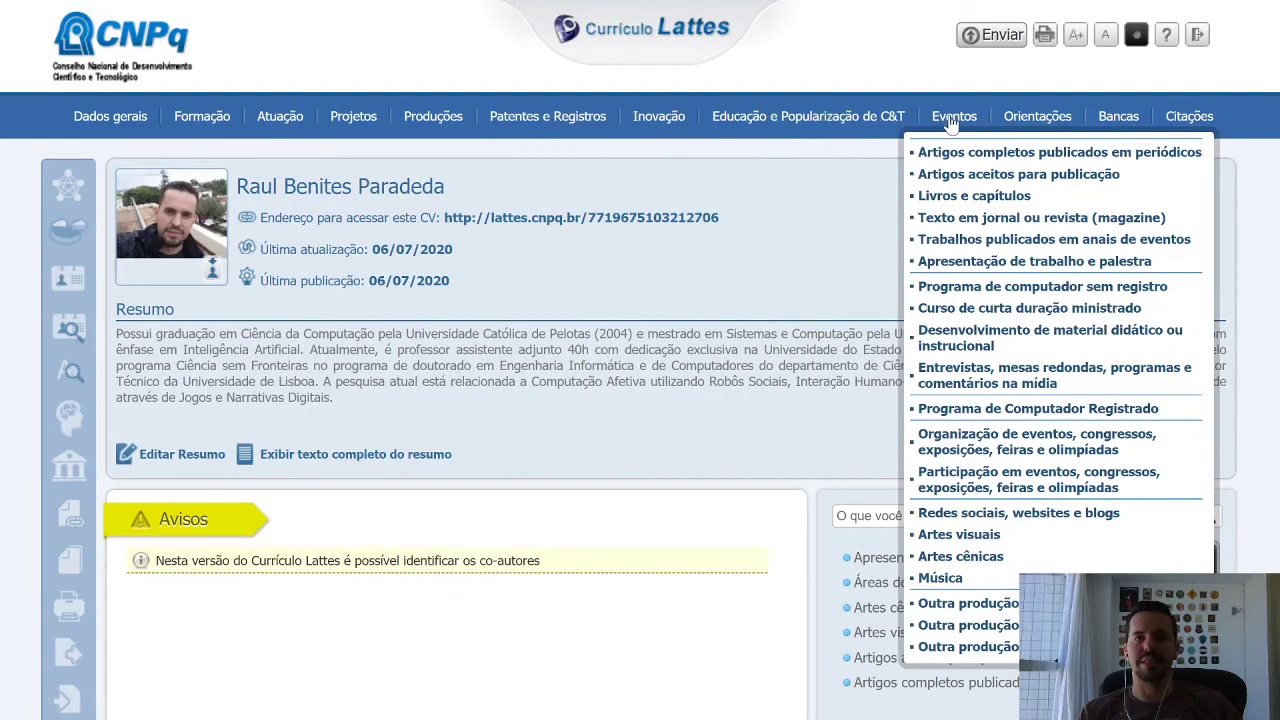
mouse_move(953, 123)
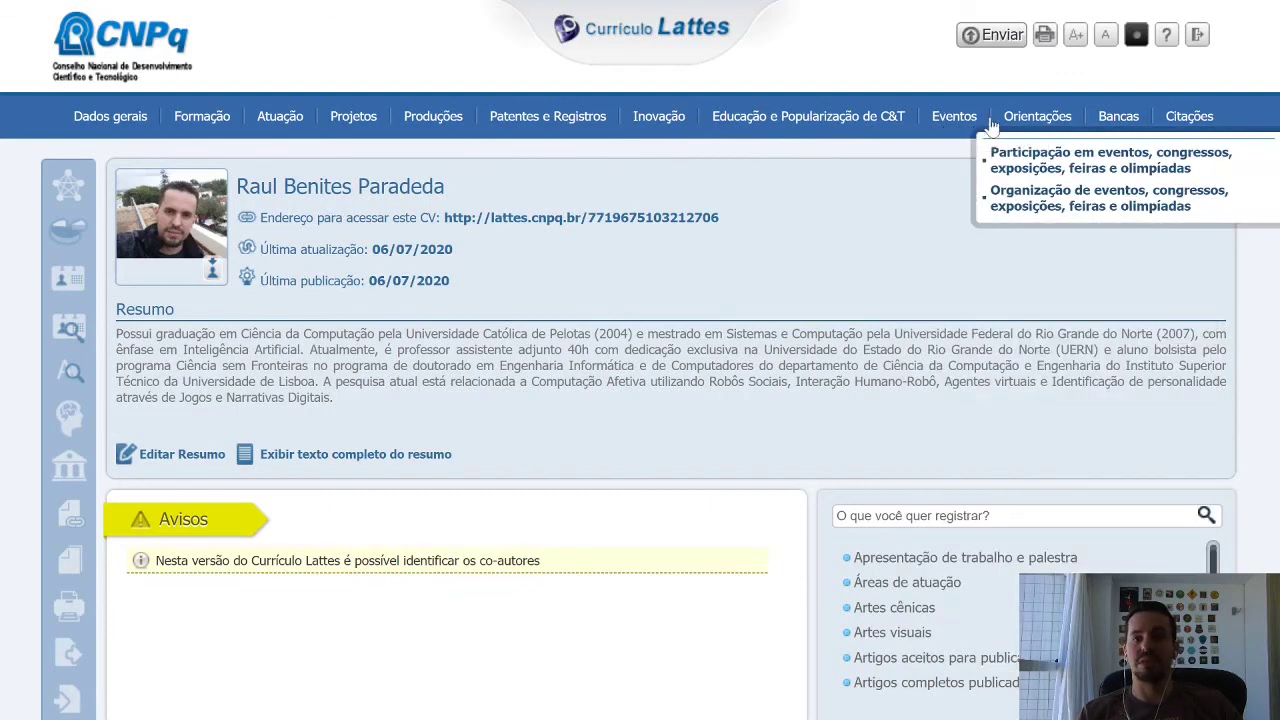
mouse_move(1033, 131)
mouse_move(1193, 120)
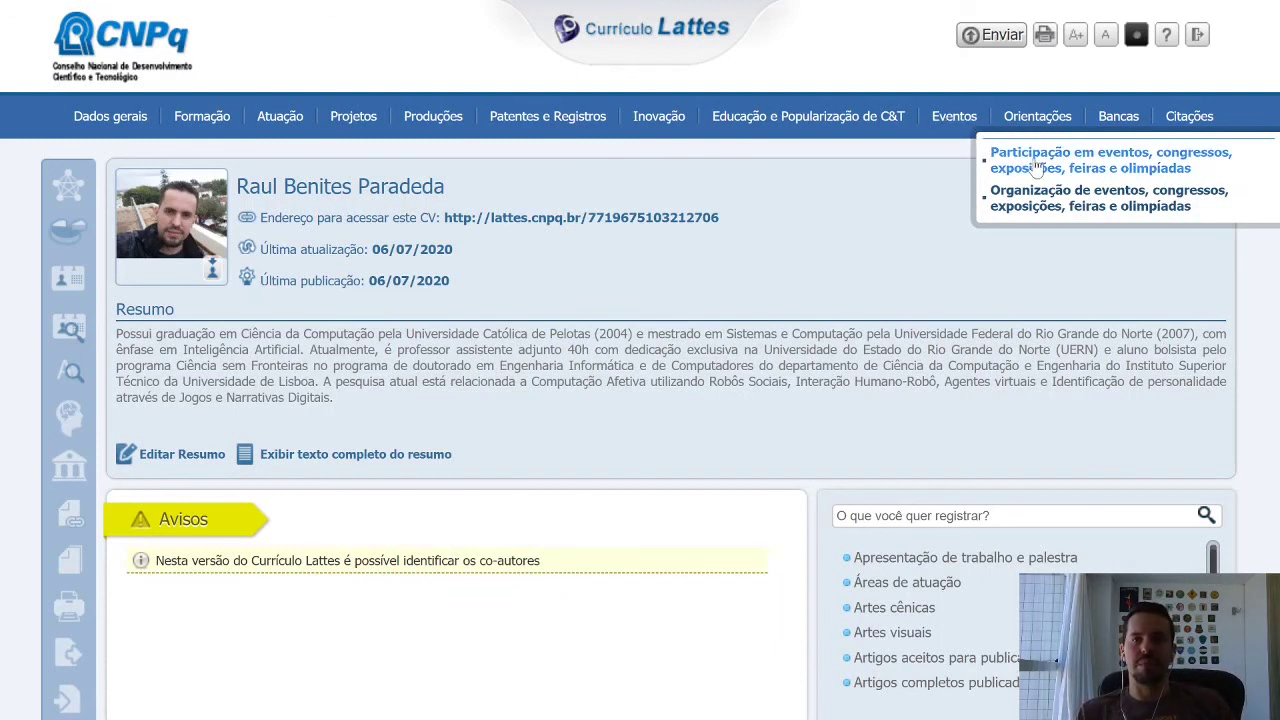
click(1096, 166)
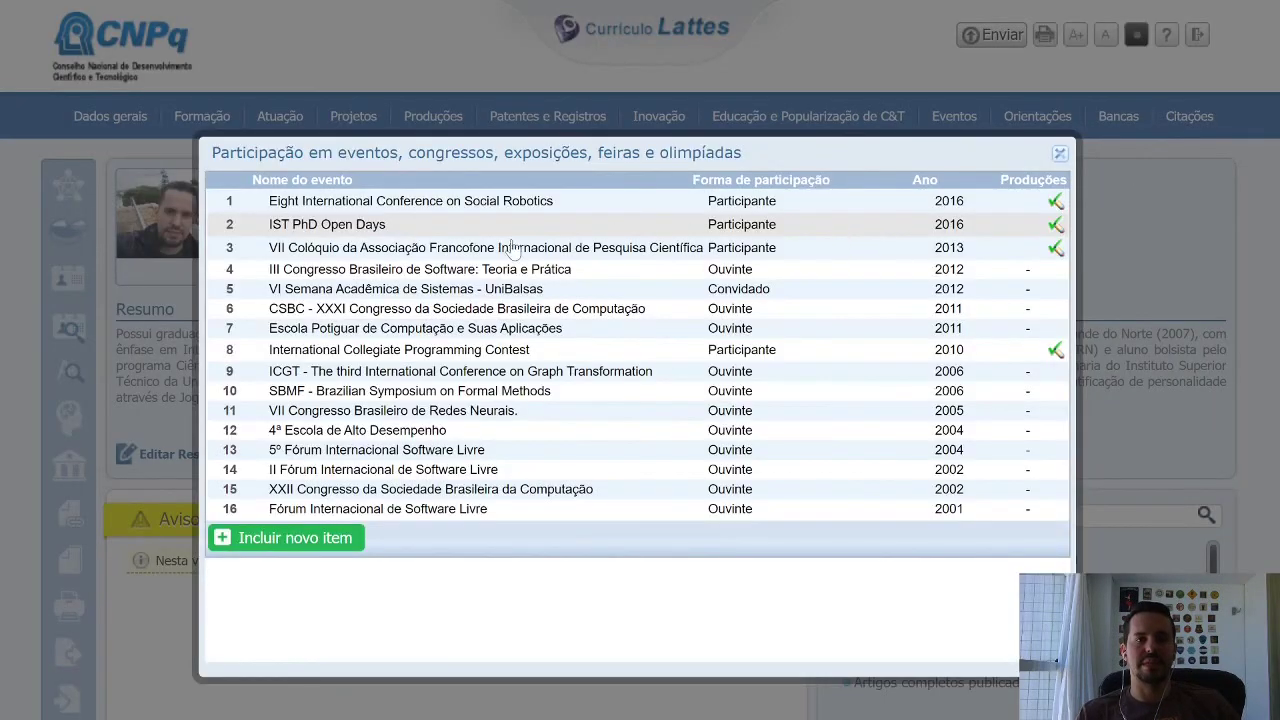
click(324, 540)
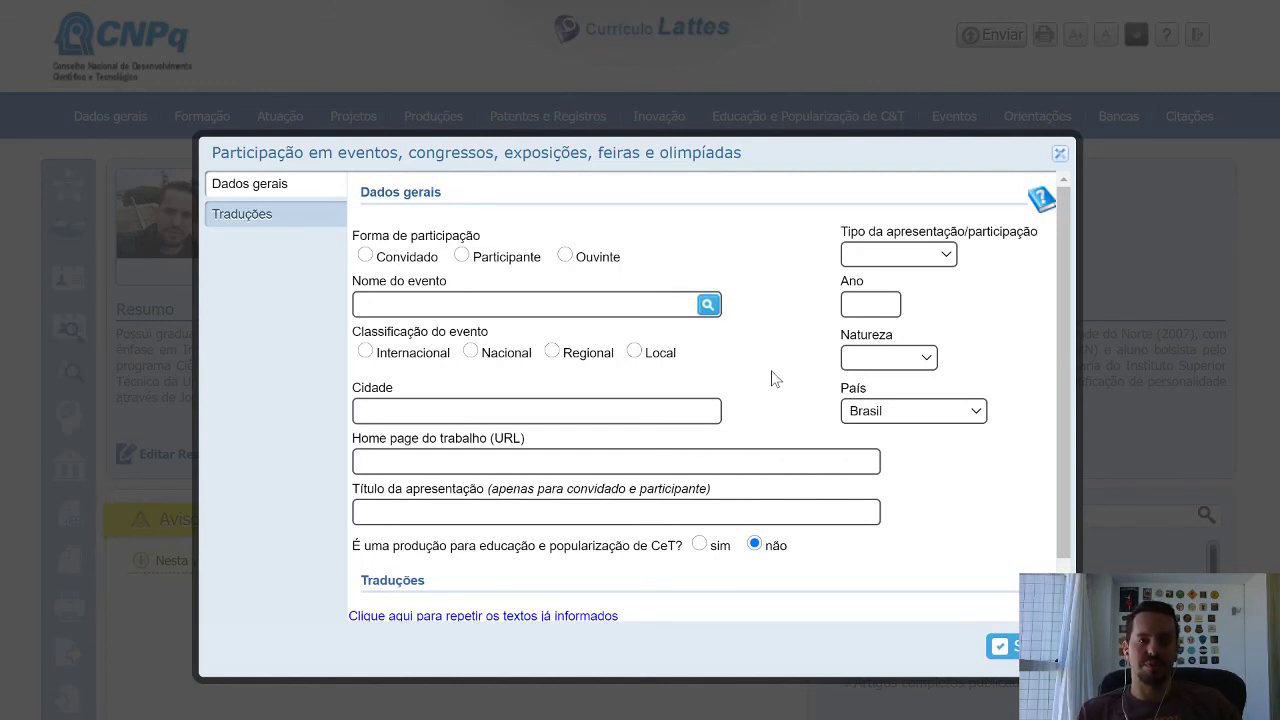
scroll(766, 378, down, 1)
scroll(947, 450, up, 1)
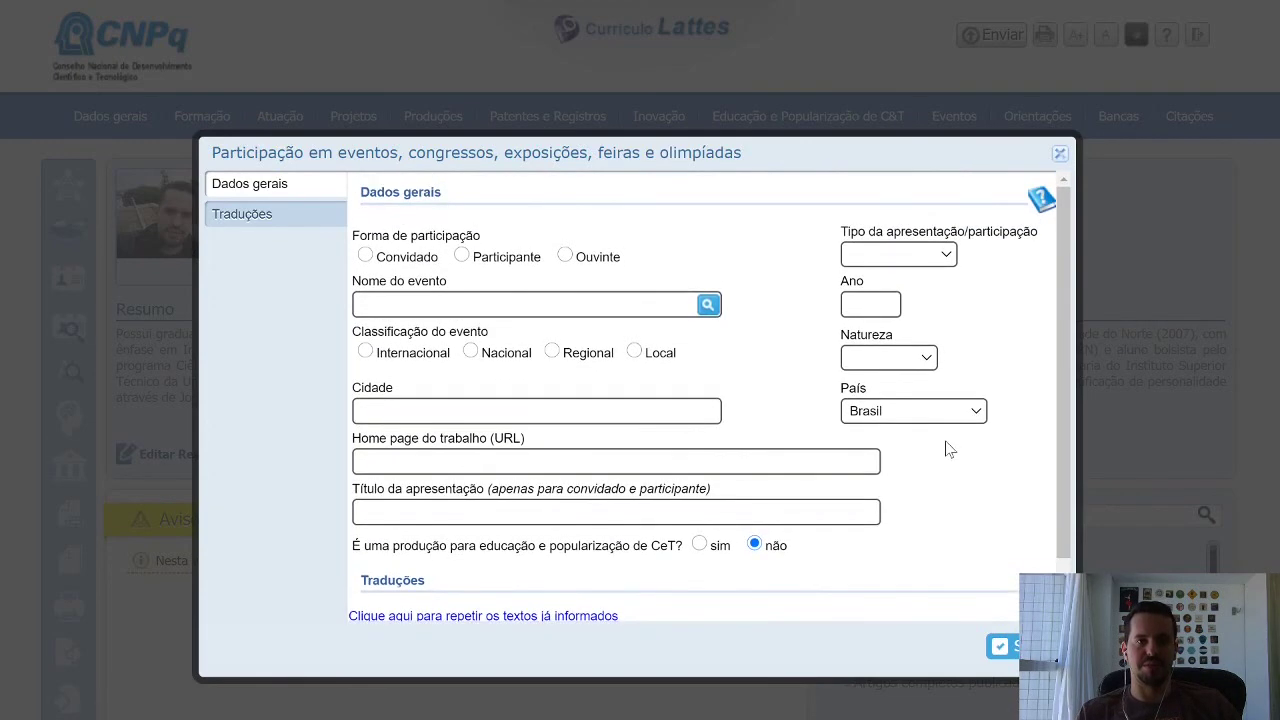
click(1059, 156)
click(1059, 155)
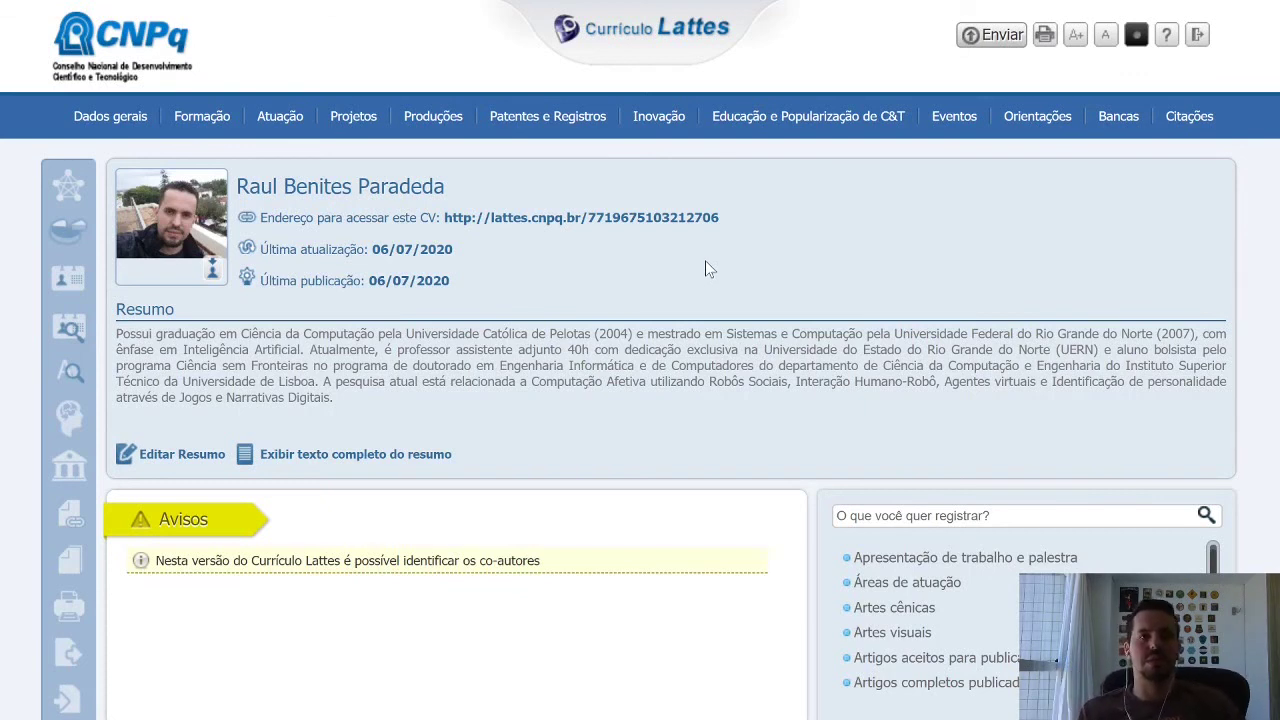
Delete the trailing period from the Resumo's Texto inicial and save the summary.
click(175, 461)
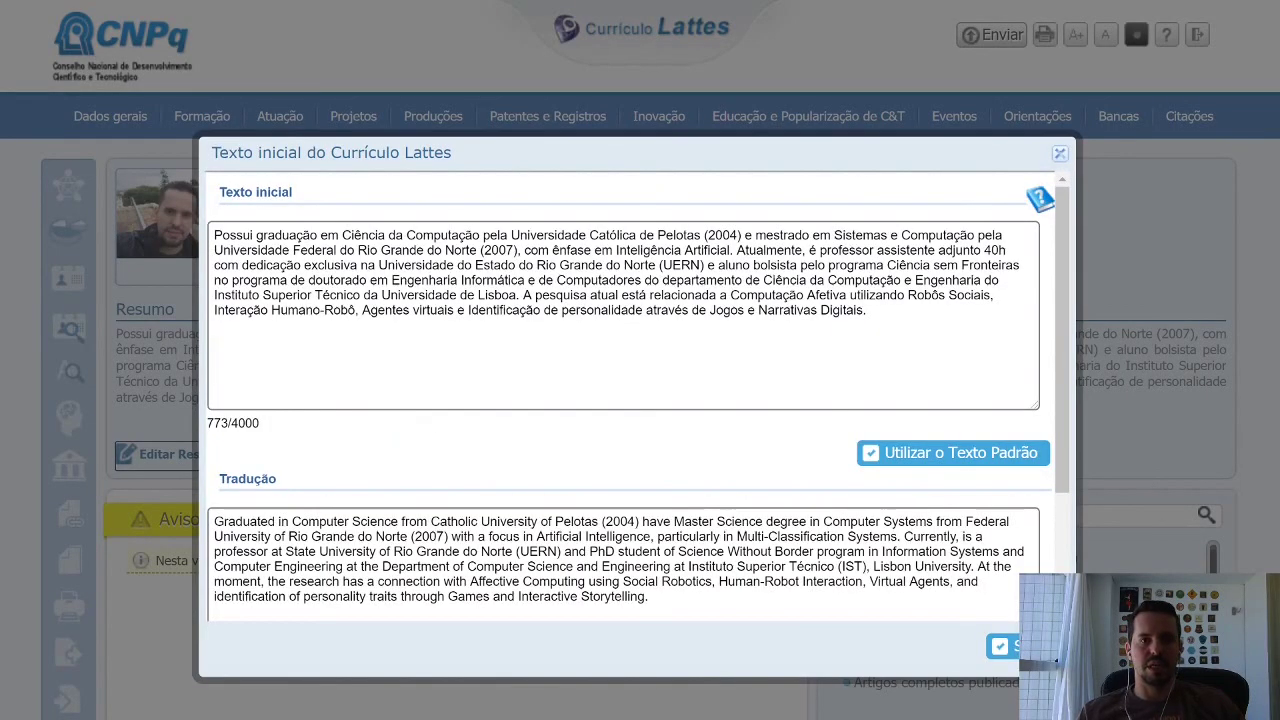
key(BackSpace)
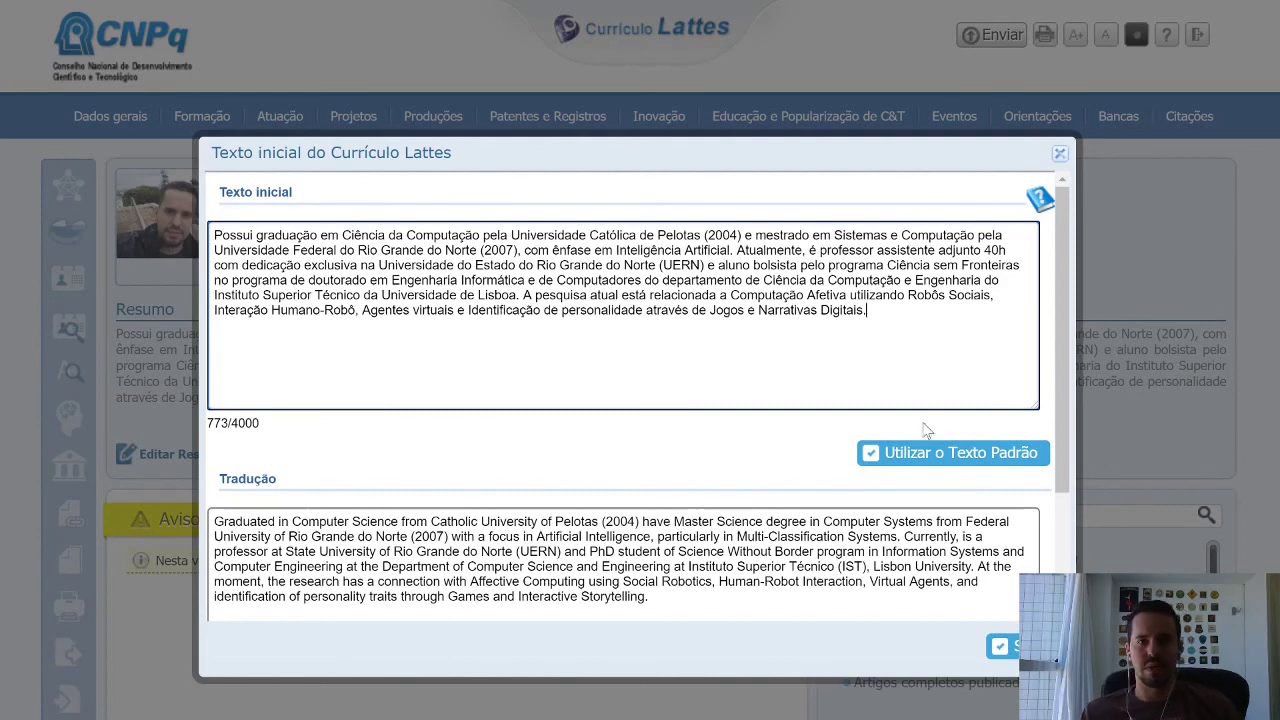
click(1000, 646)
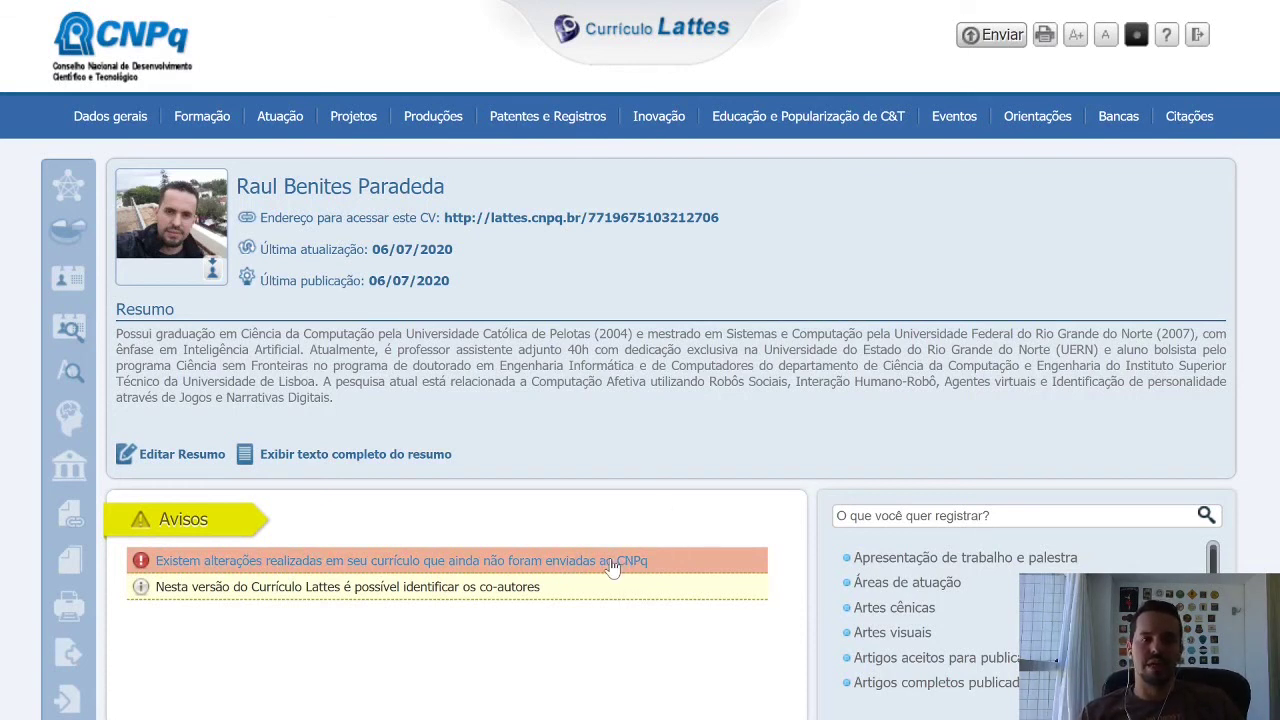
Send the pending changes to CNPq, accepting the declaration and authorising the English version.
click(612, 563)
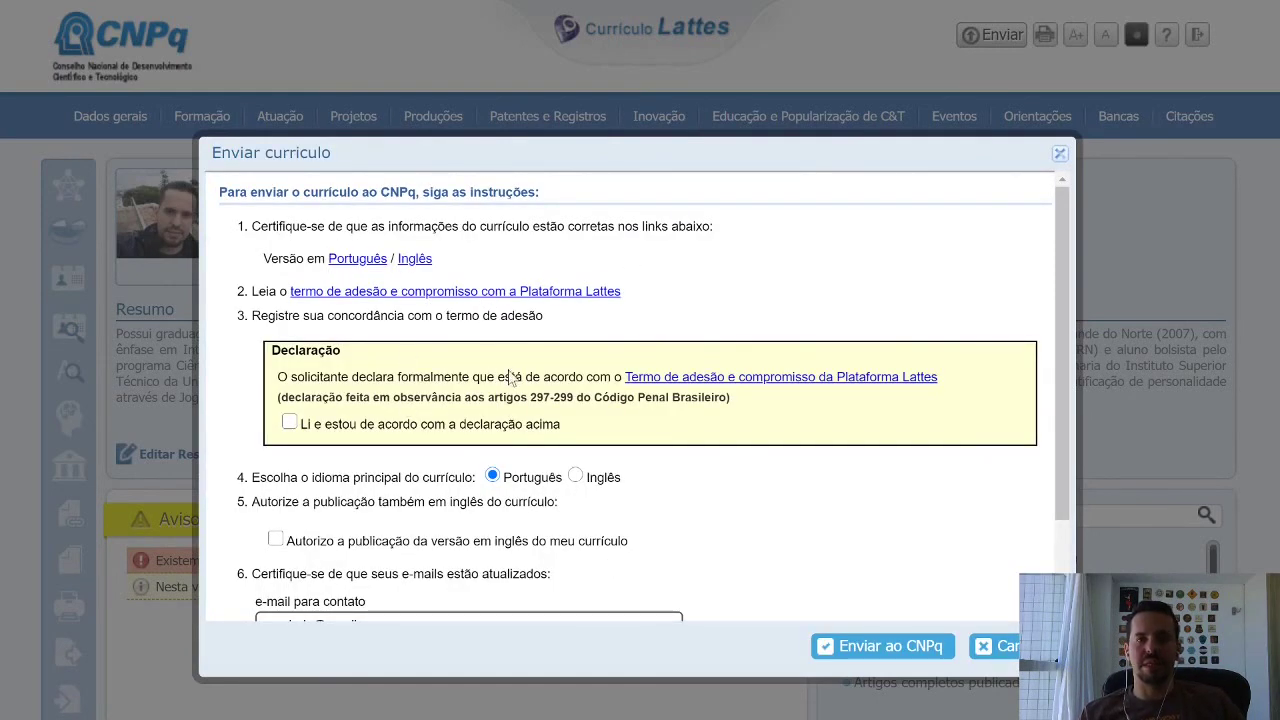
click(289, 423)
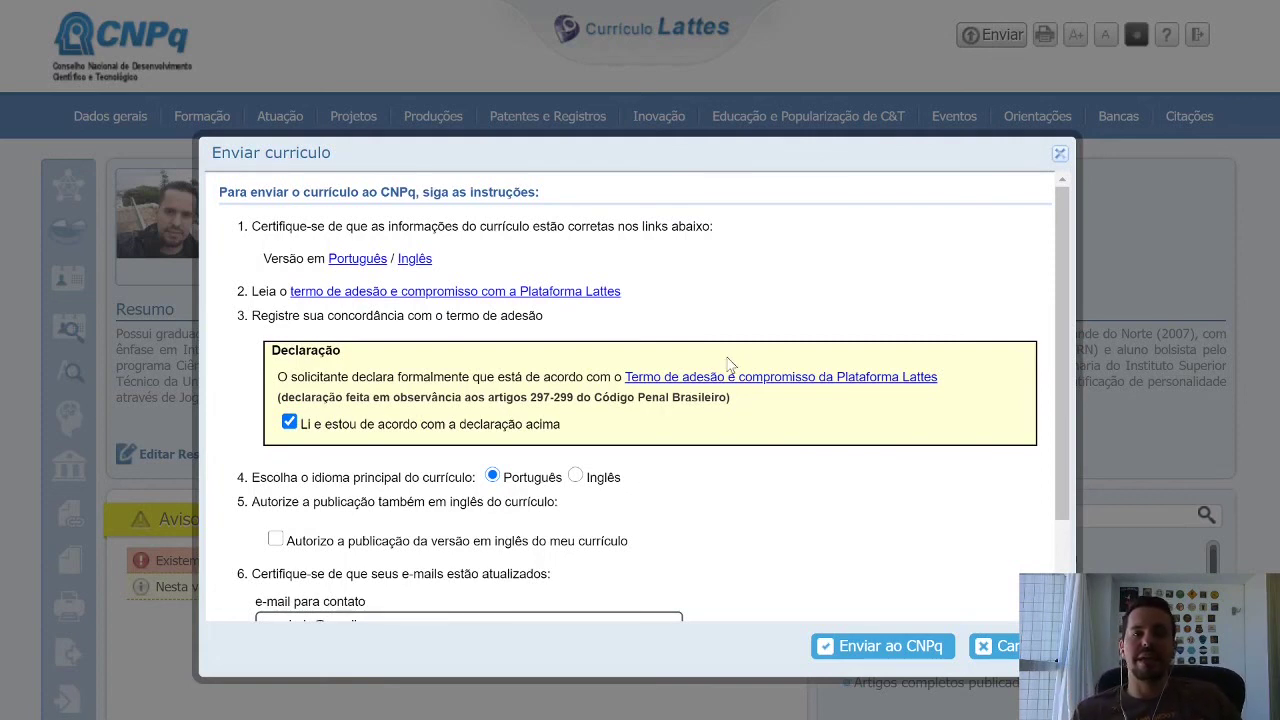
drag(594, 397, 728, 398)
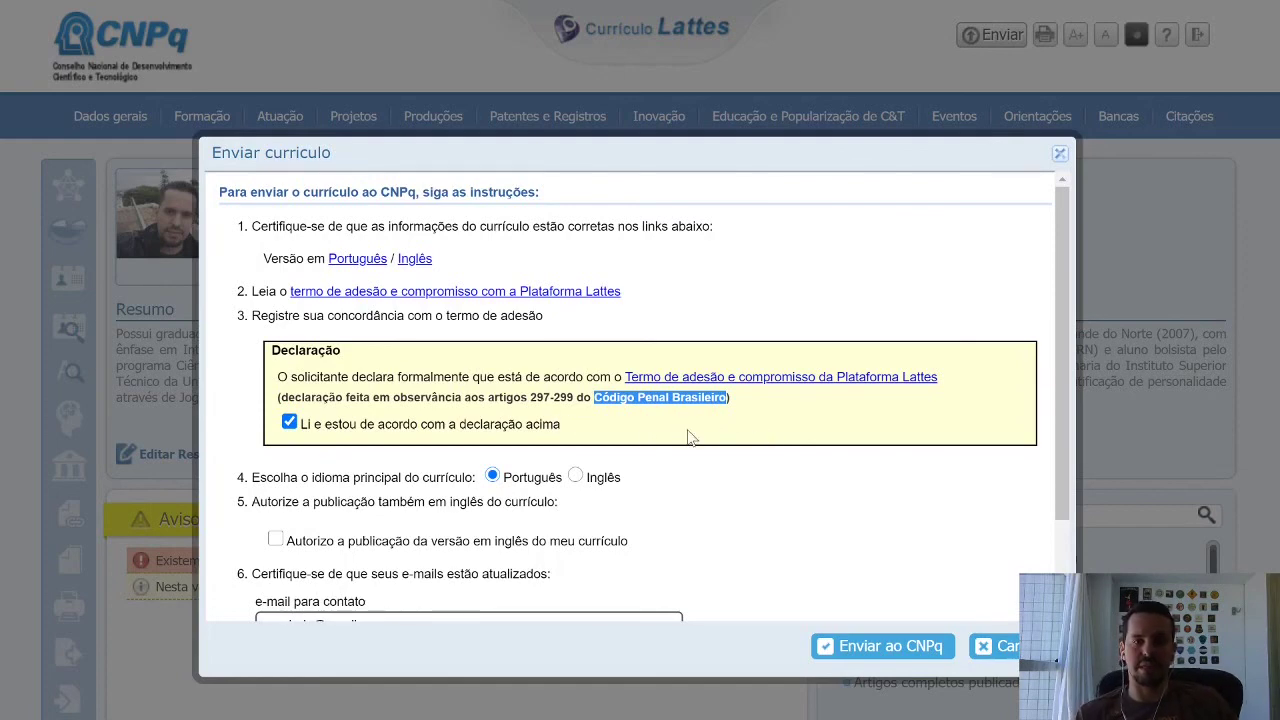
scroll(777, 450, down, 3)
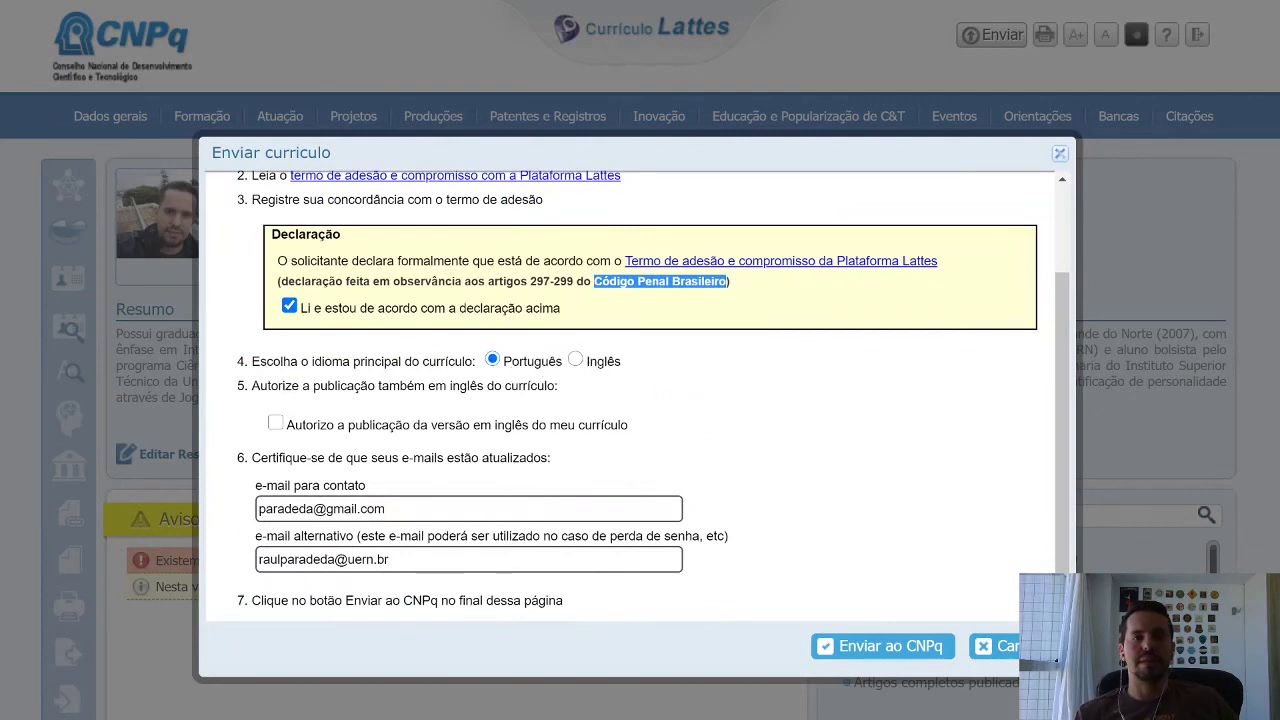
click(275, 423)
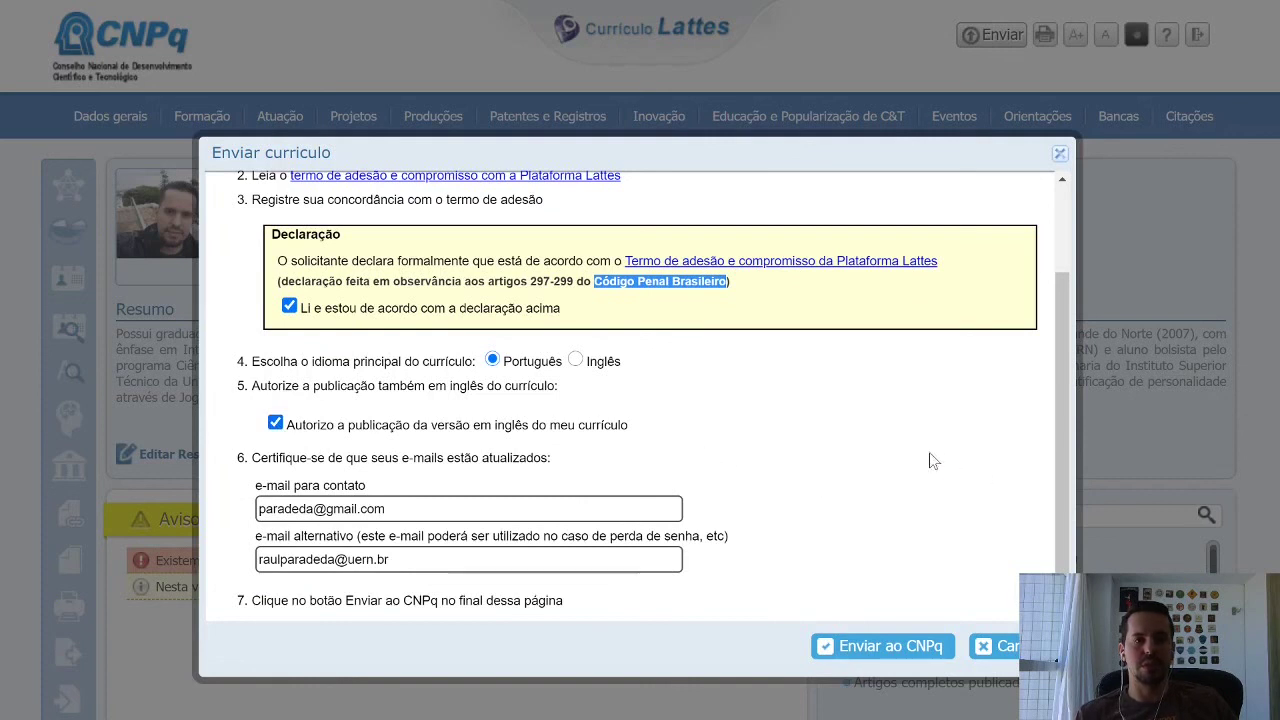
click(880, 645)
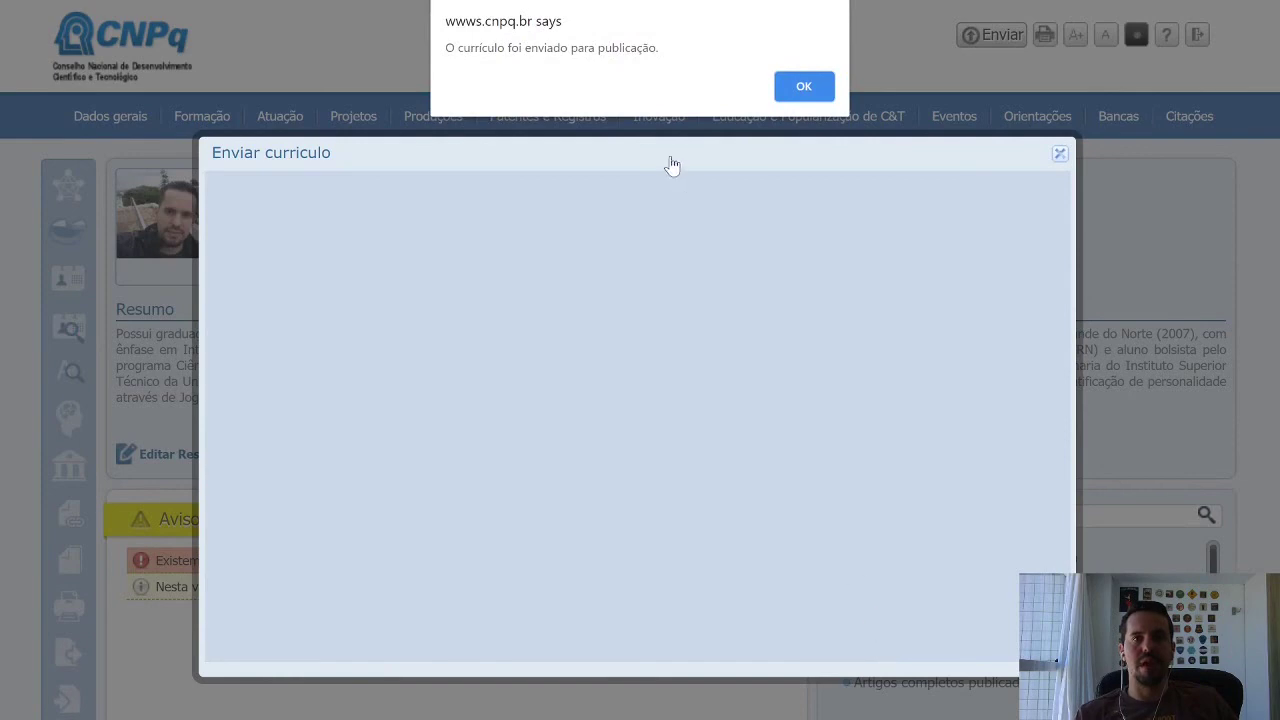
click(785, 94)
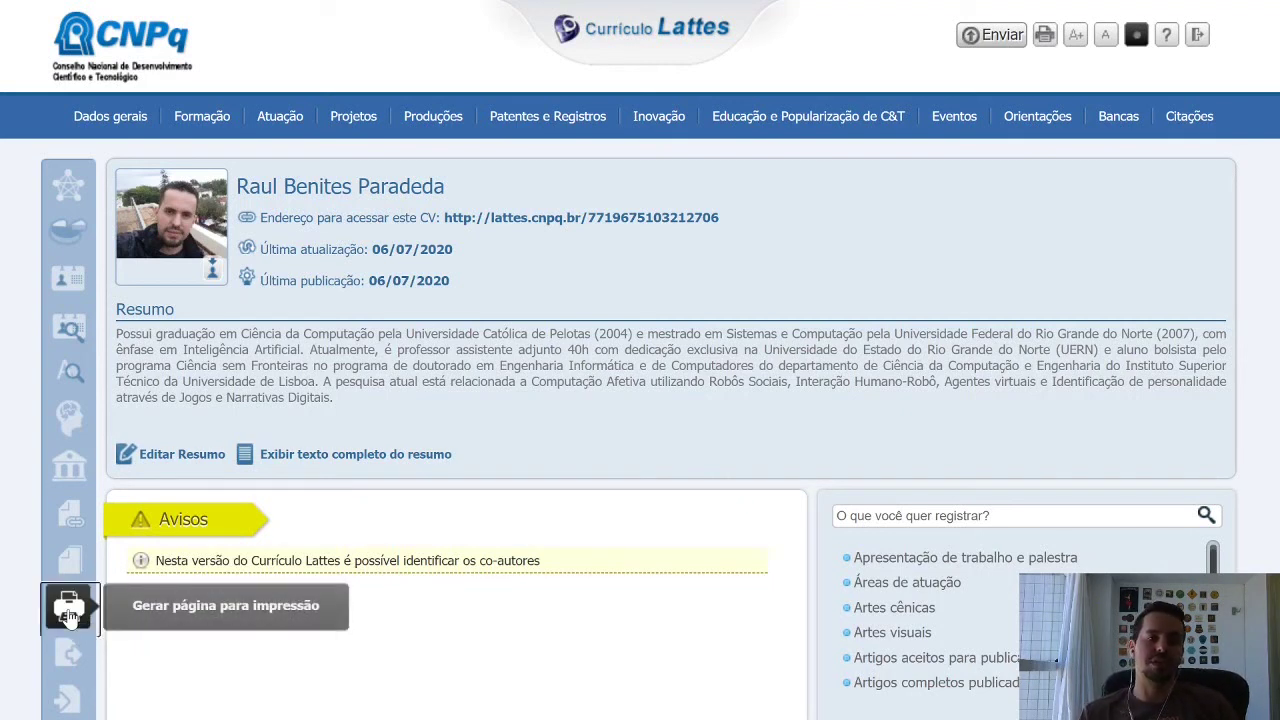
Generate the printable curriculum with every section included via 'Selecionar todos'.
click(68, 610)
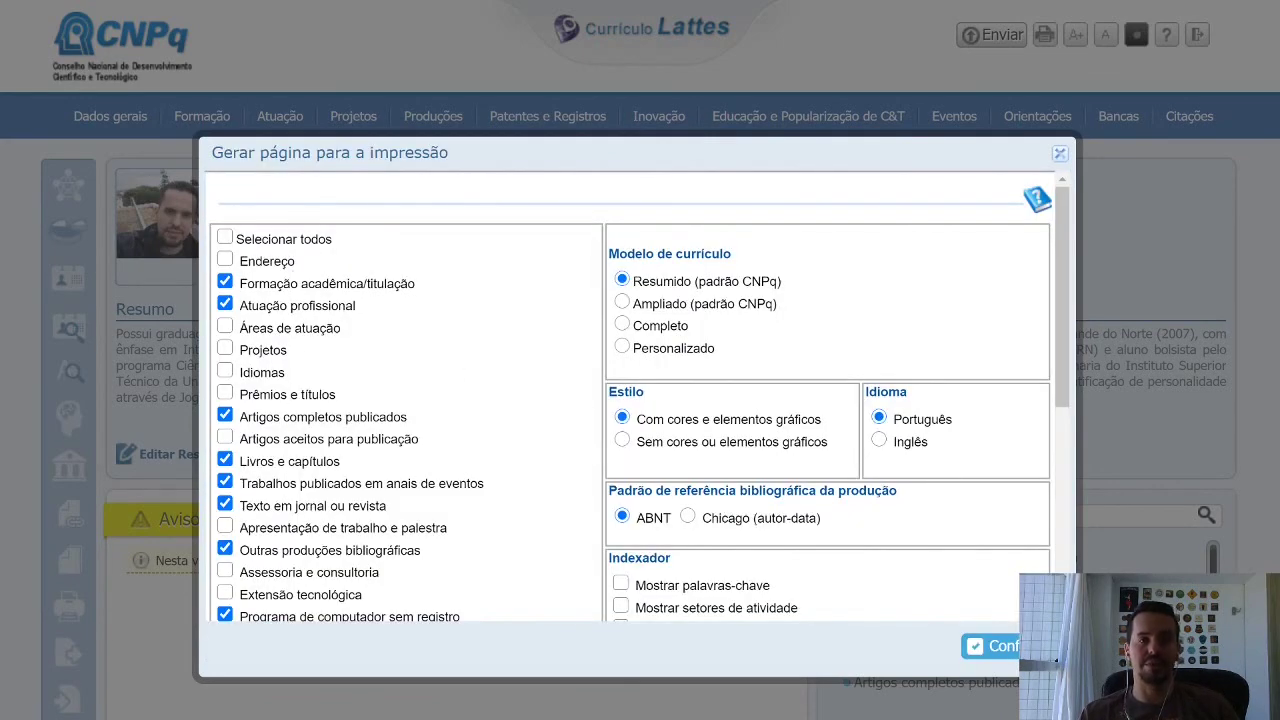
scroll(325, 593, down, 5)
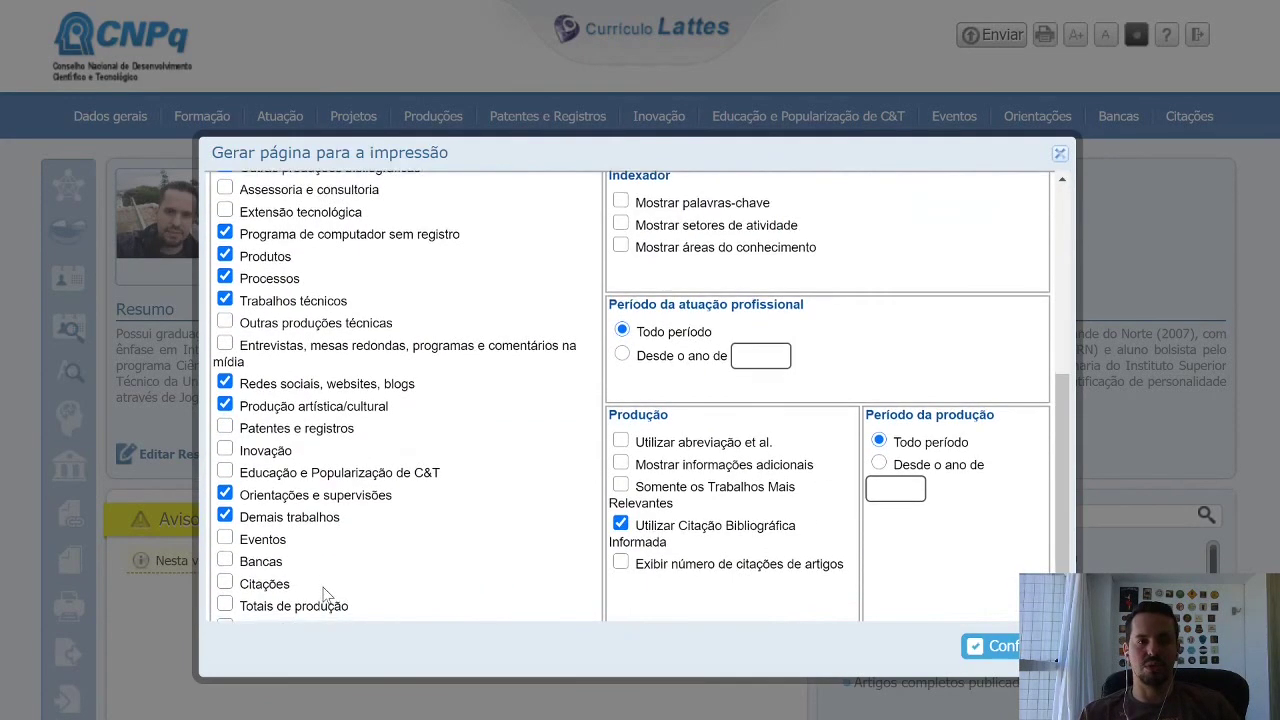
scroll(325, 593, down, 1)
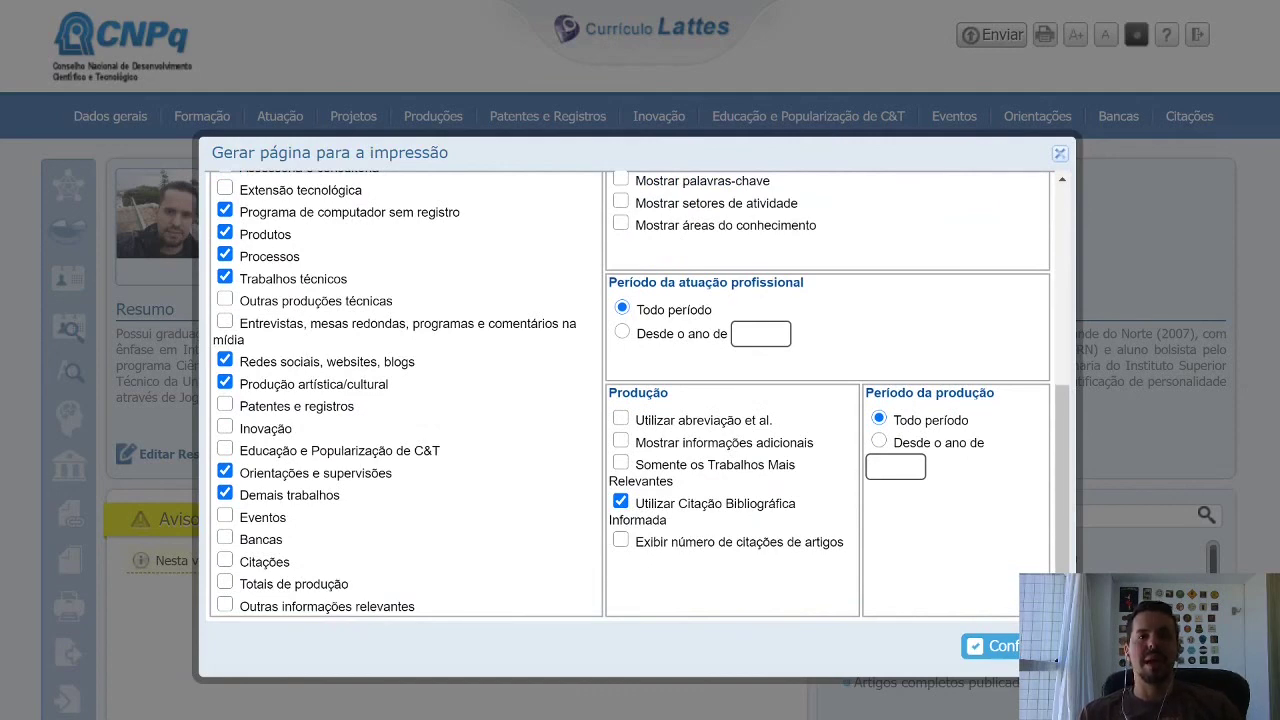
scroll(639, 396, up, 5)
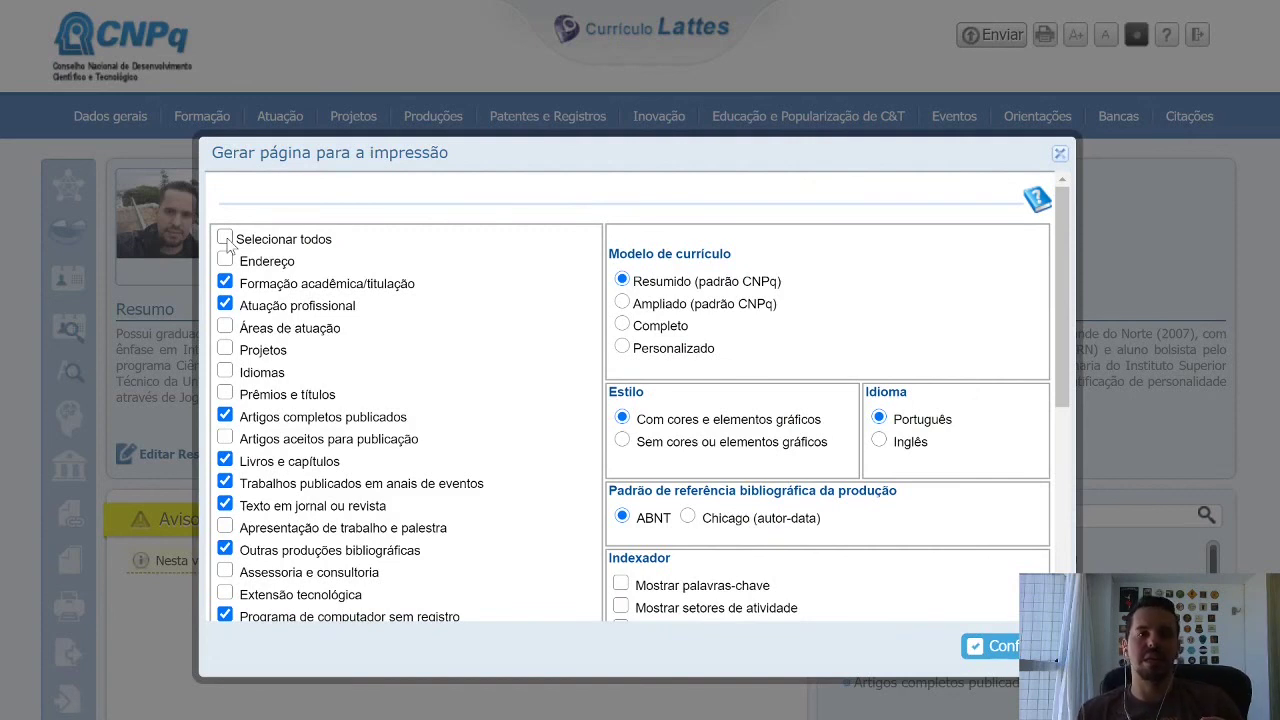
click(225, 239)
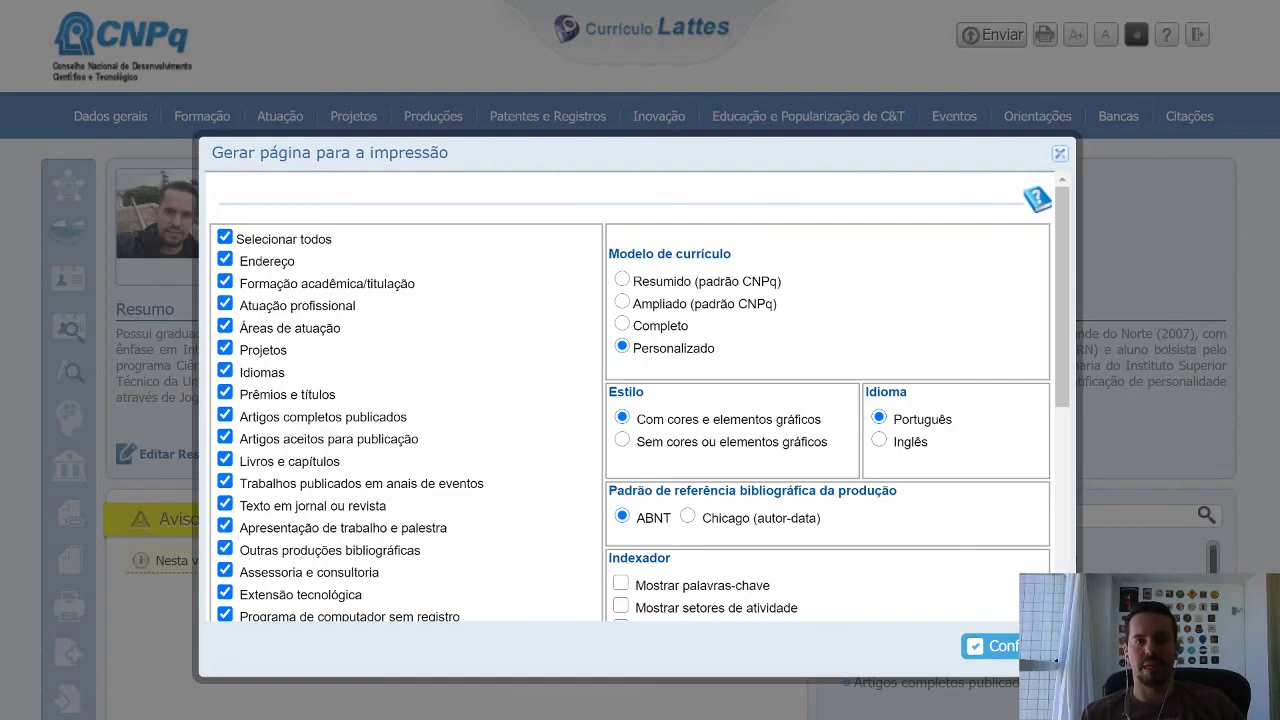
scroll(866, 318, down, 1)
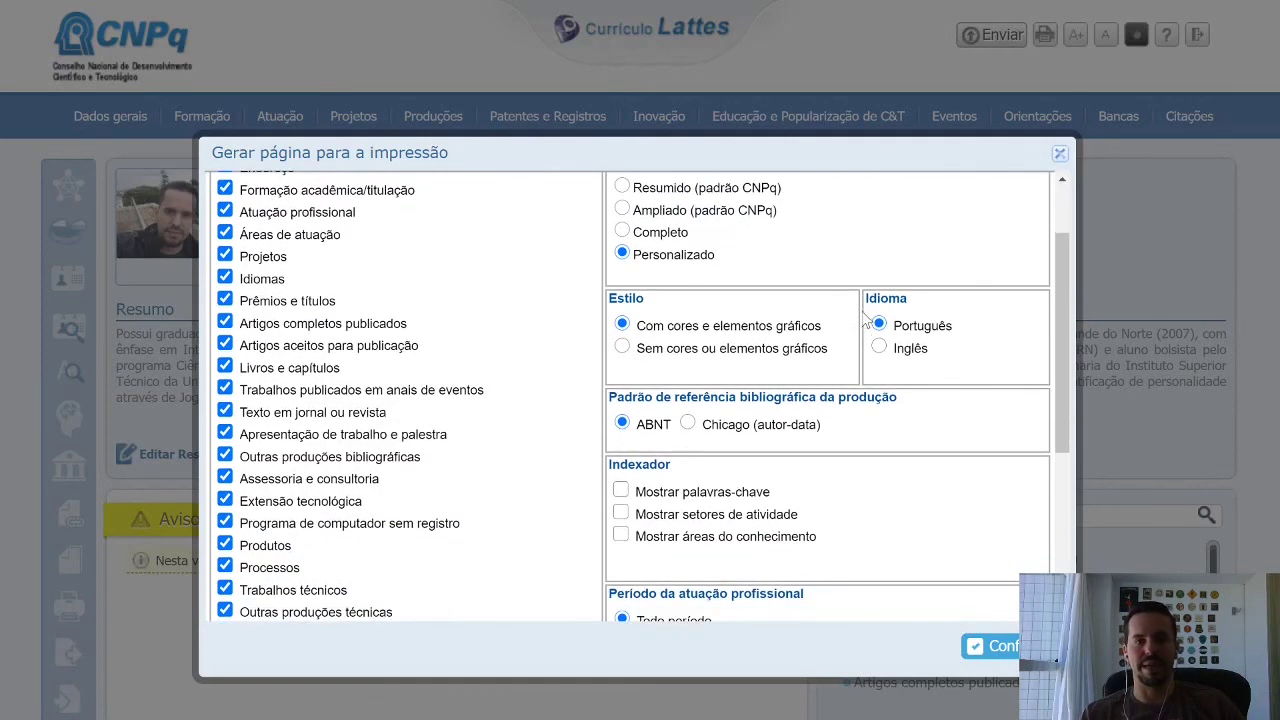
scroll(905, 345, down, 3)
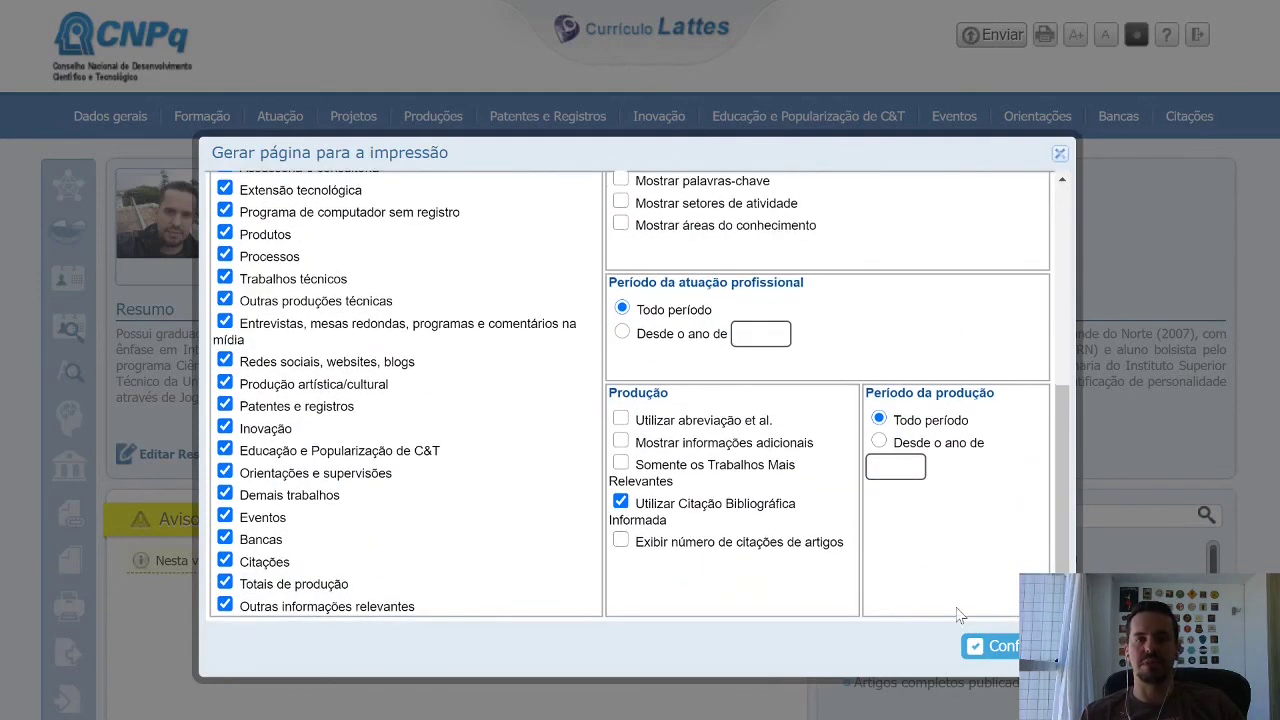
click(1005, 648)
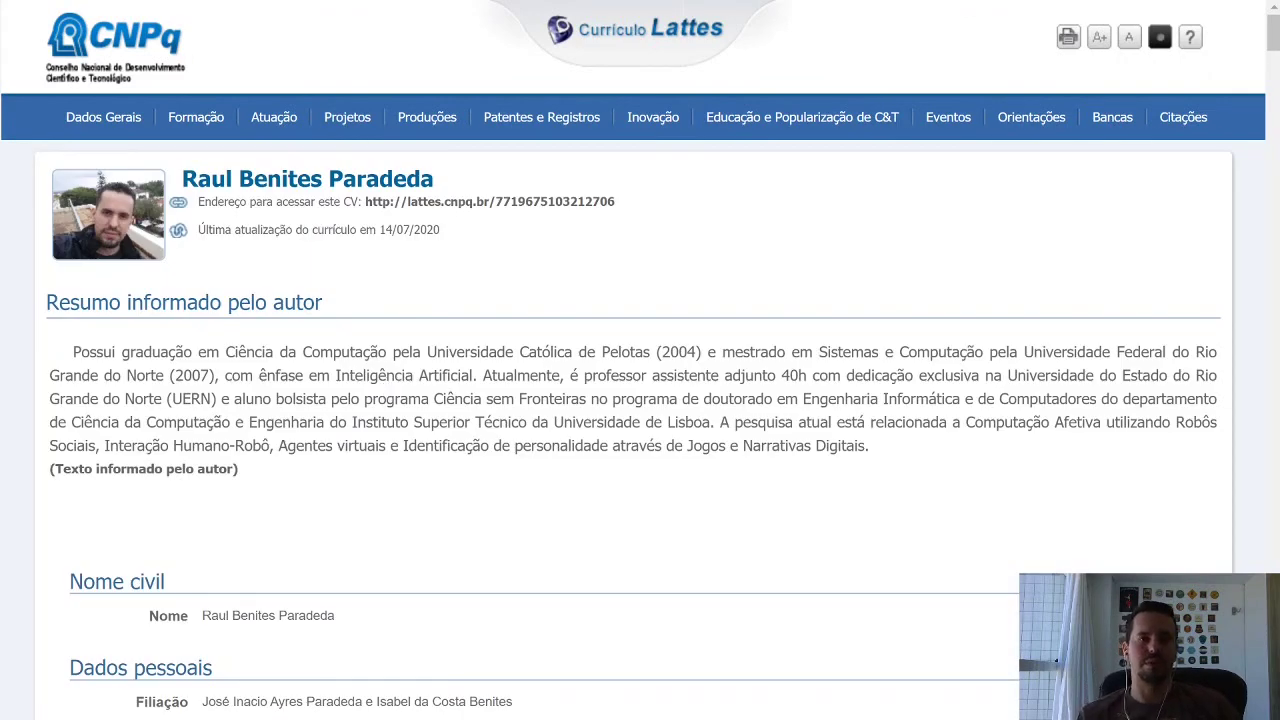
Scroll through the printable curriculum down to the FATERN and UFRN affiliation entries.
scroll(640, 360, down, 4)
scroll(640, 360, down, 16)
scroll(640, 360, down, 18)
scroll(640, 360, down, 4)
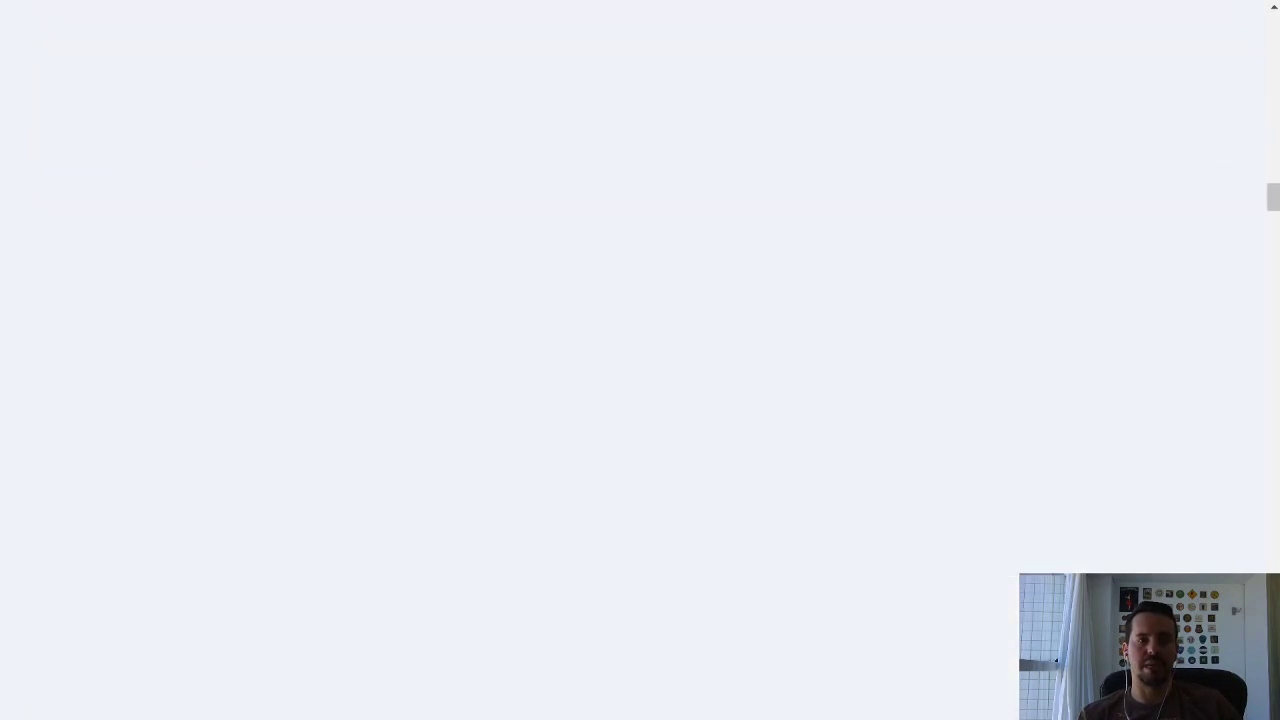
scroll(640, 360, up, 4)
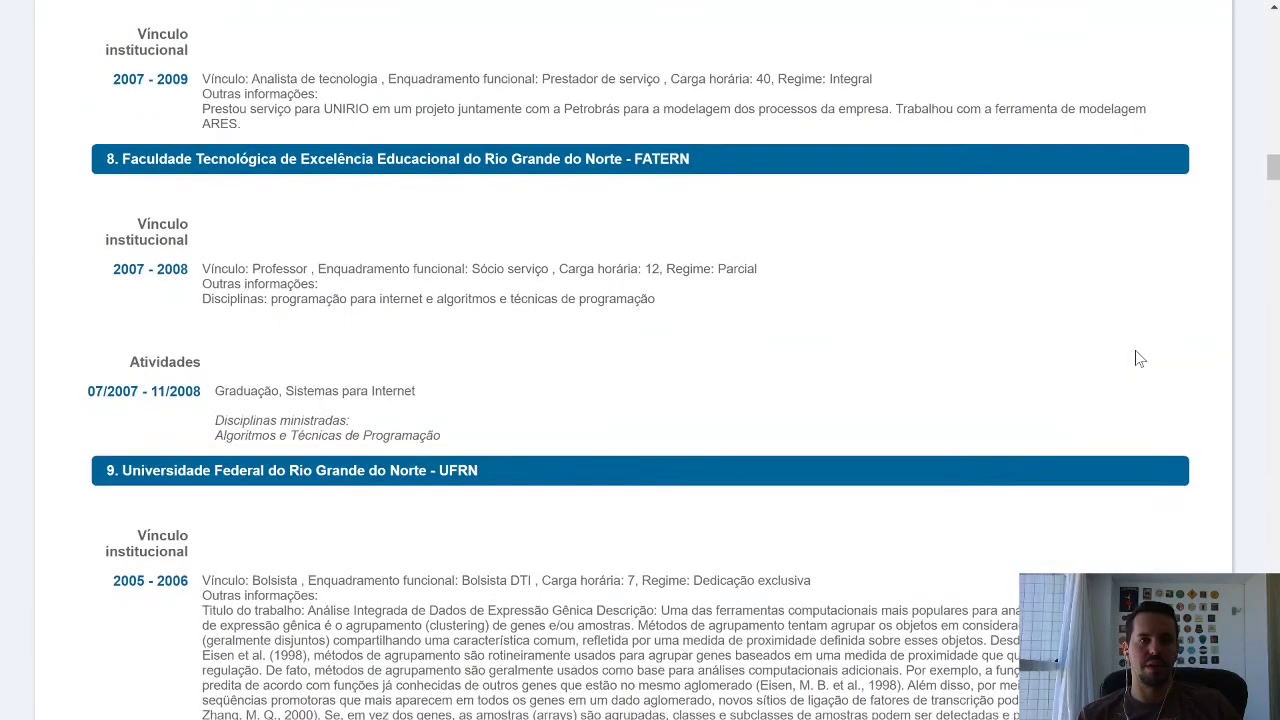
scroll(1137, 357, down, 8)
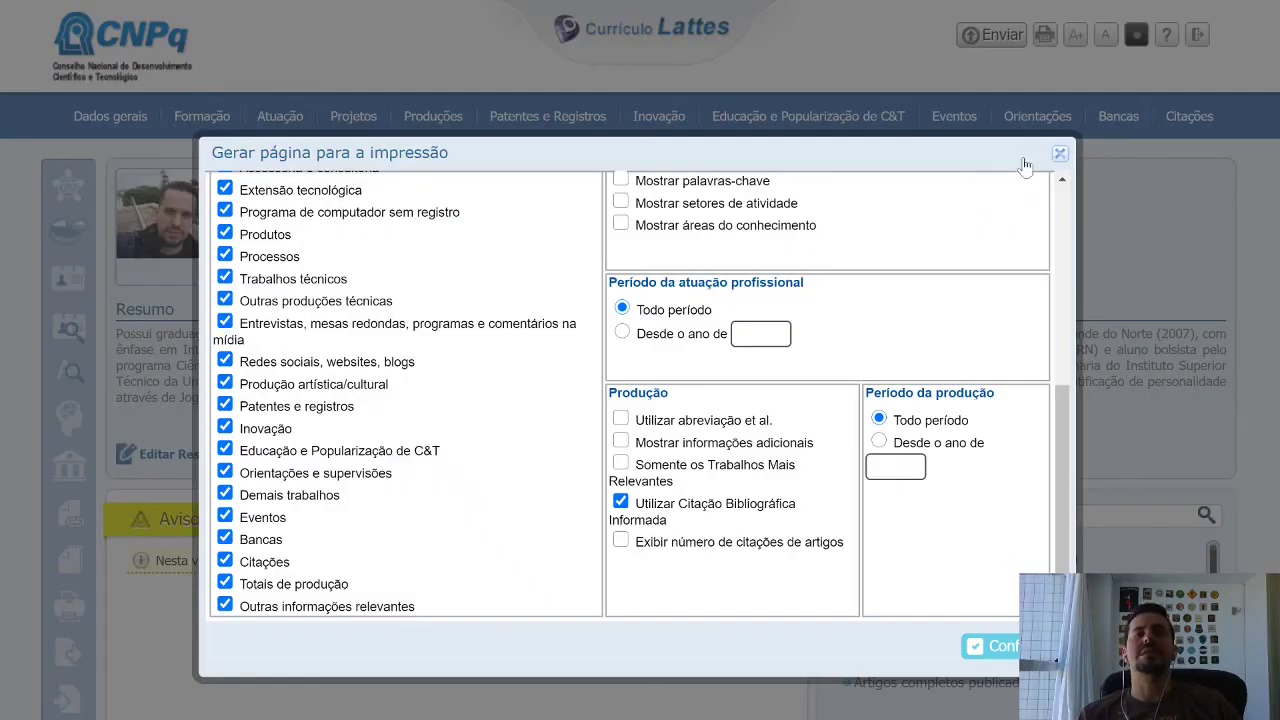
Close the print options and choose RTF as the curriculum export format.
click(1062, 153)
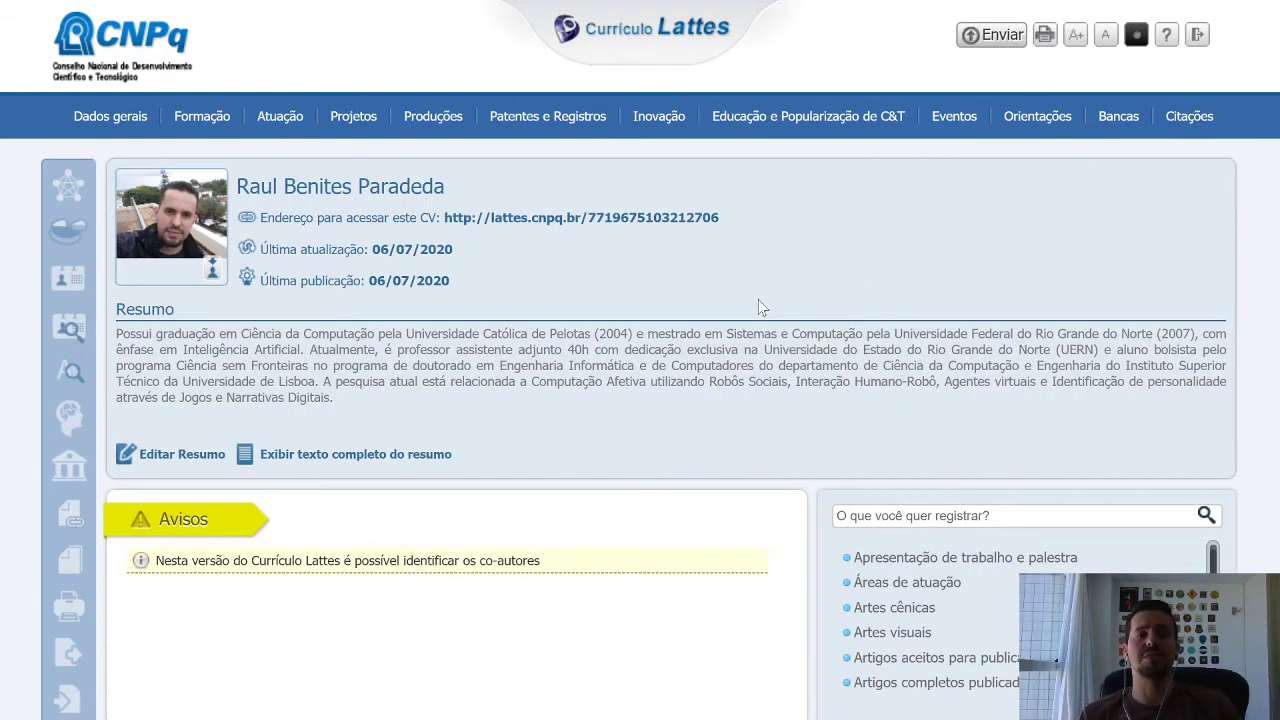
click(72, 658)
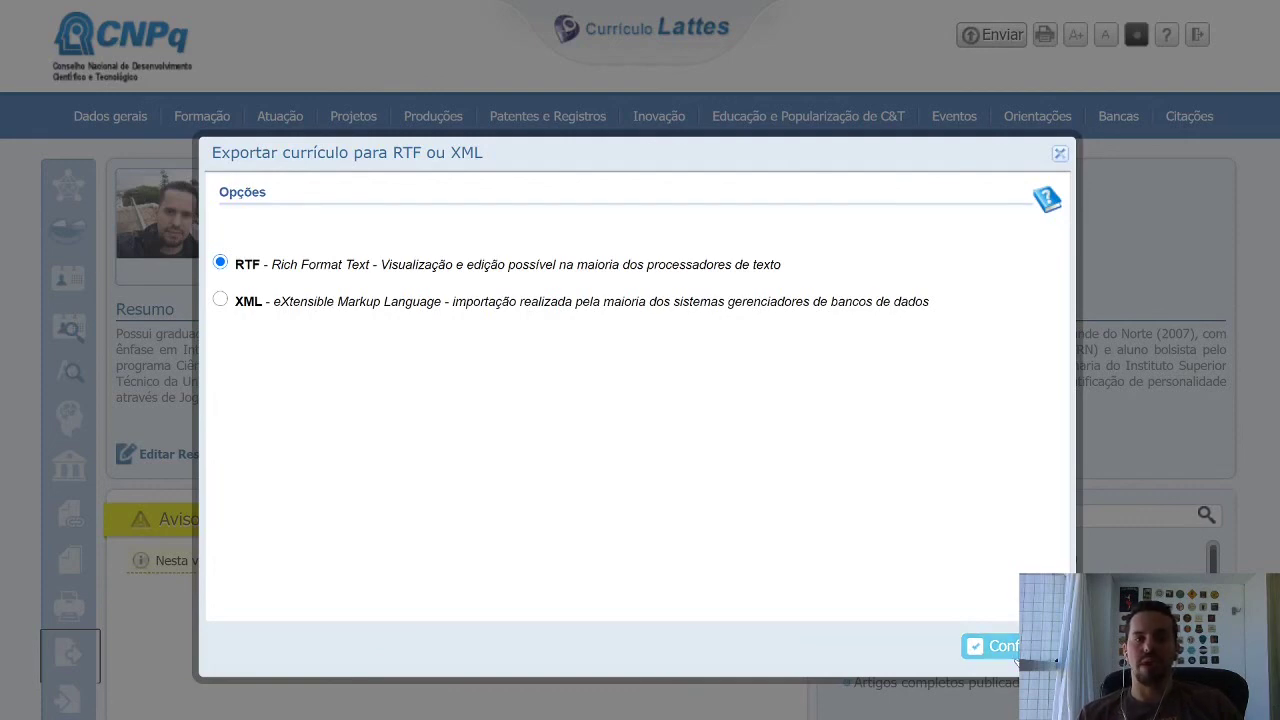
click(1012, 652)
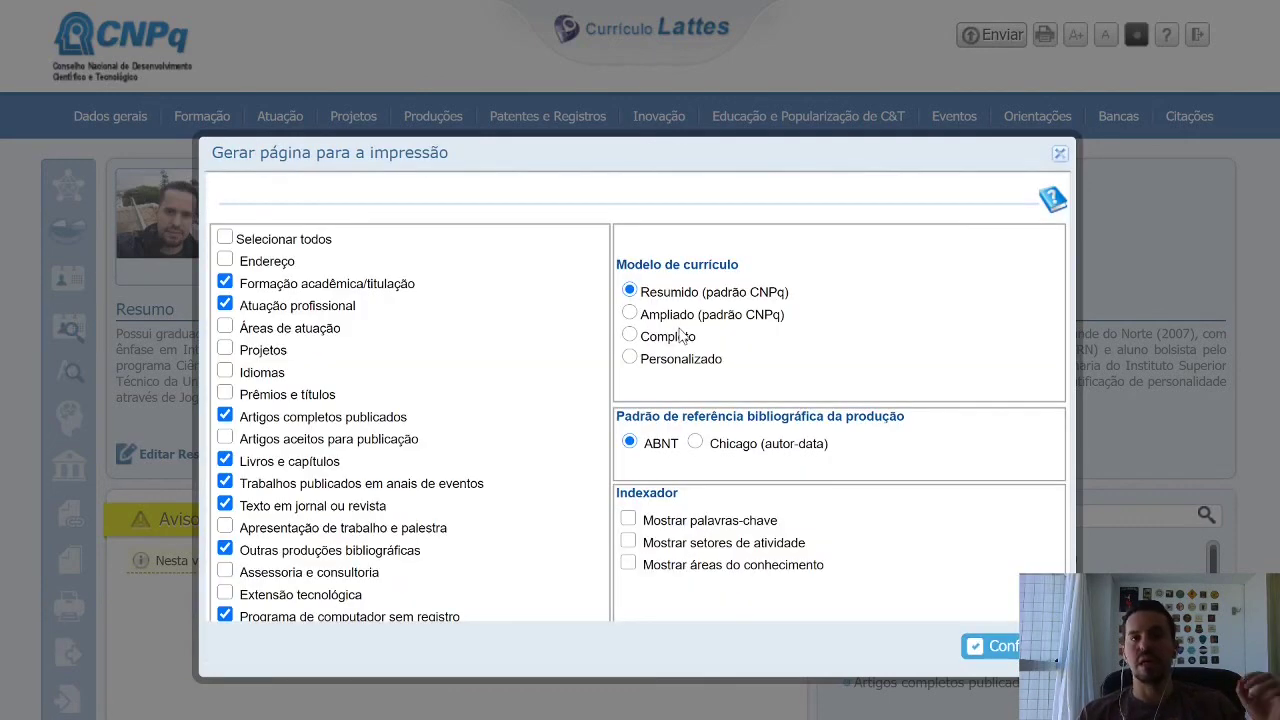
Include all sections and pick the Ampliado (padrão CNPq) model for the RTF export.
click(225, 238)
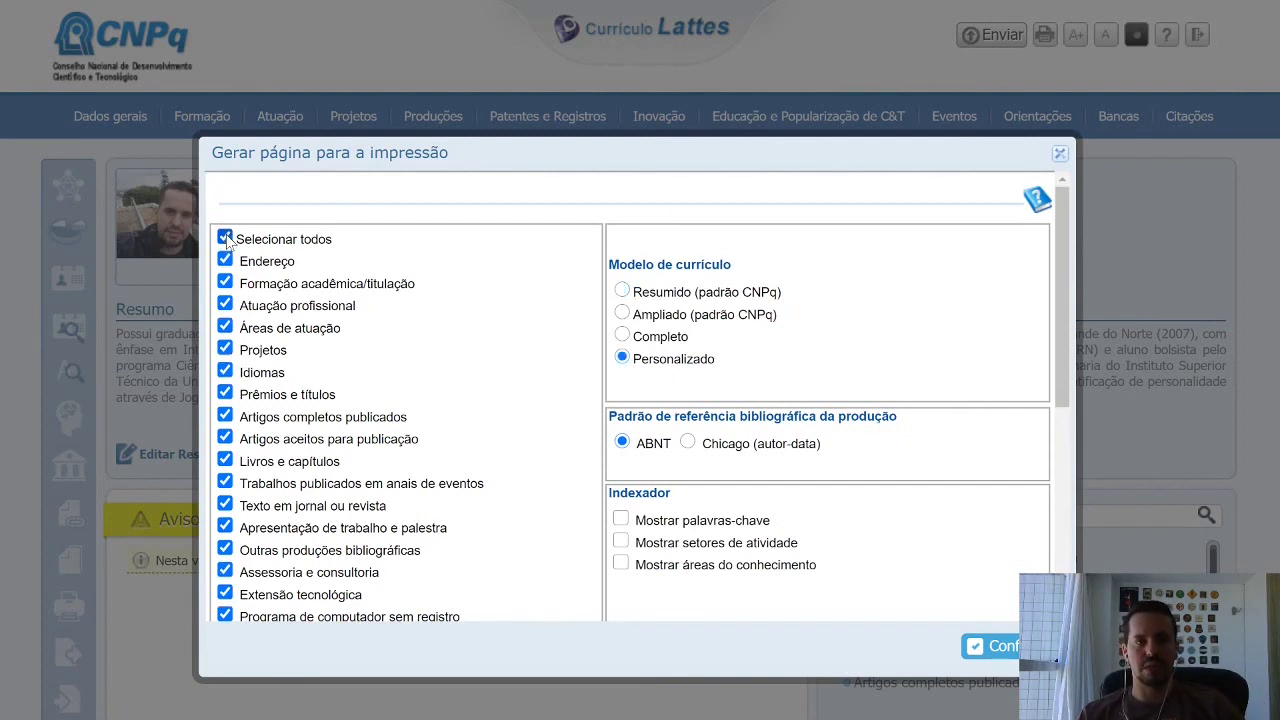
click(622, 314)
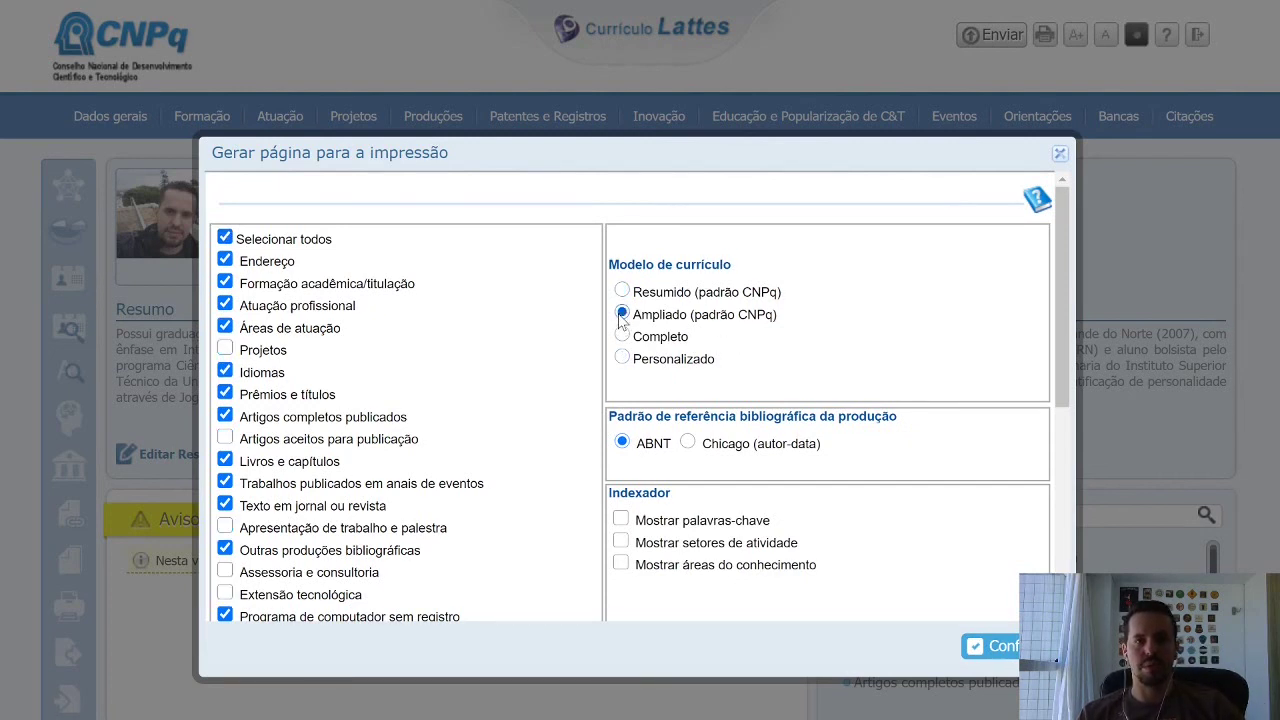
scroll(951, 350, down, 1)
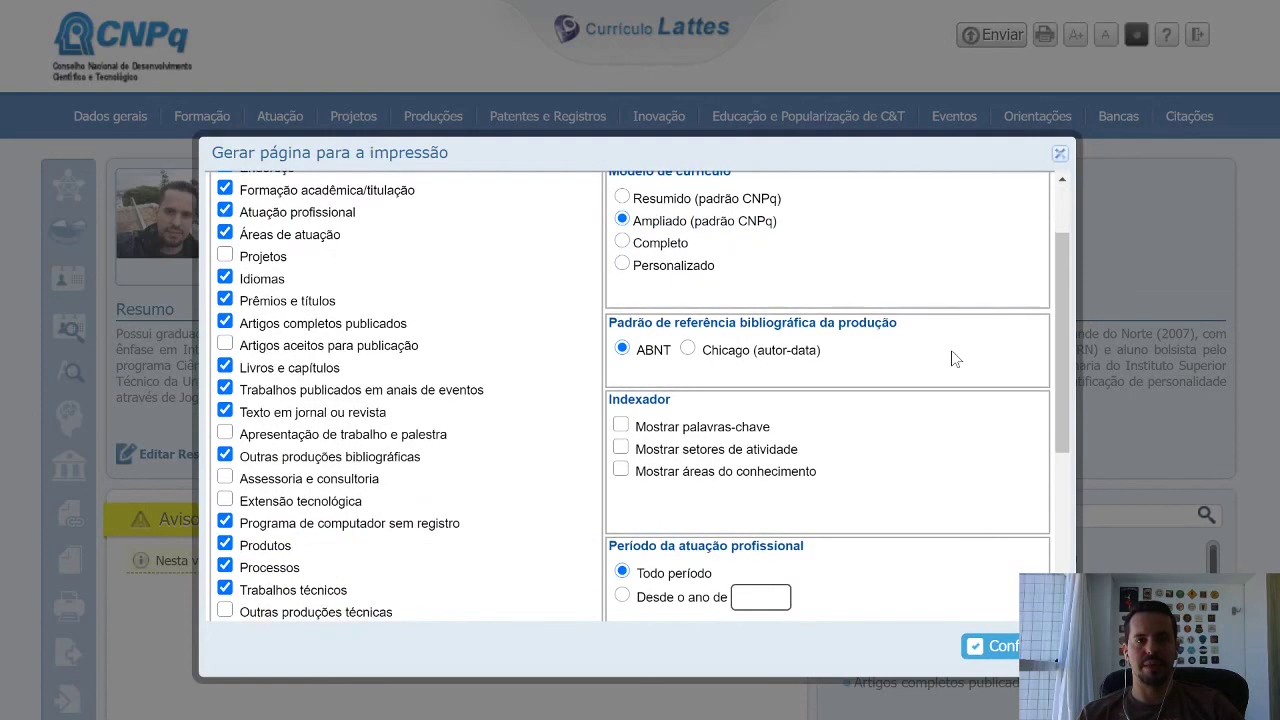
scroll(951, 350, down, 1)
scroll(943, 457, down, 2)
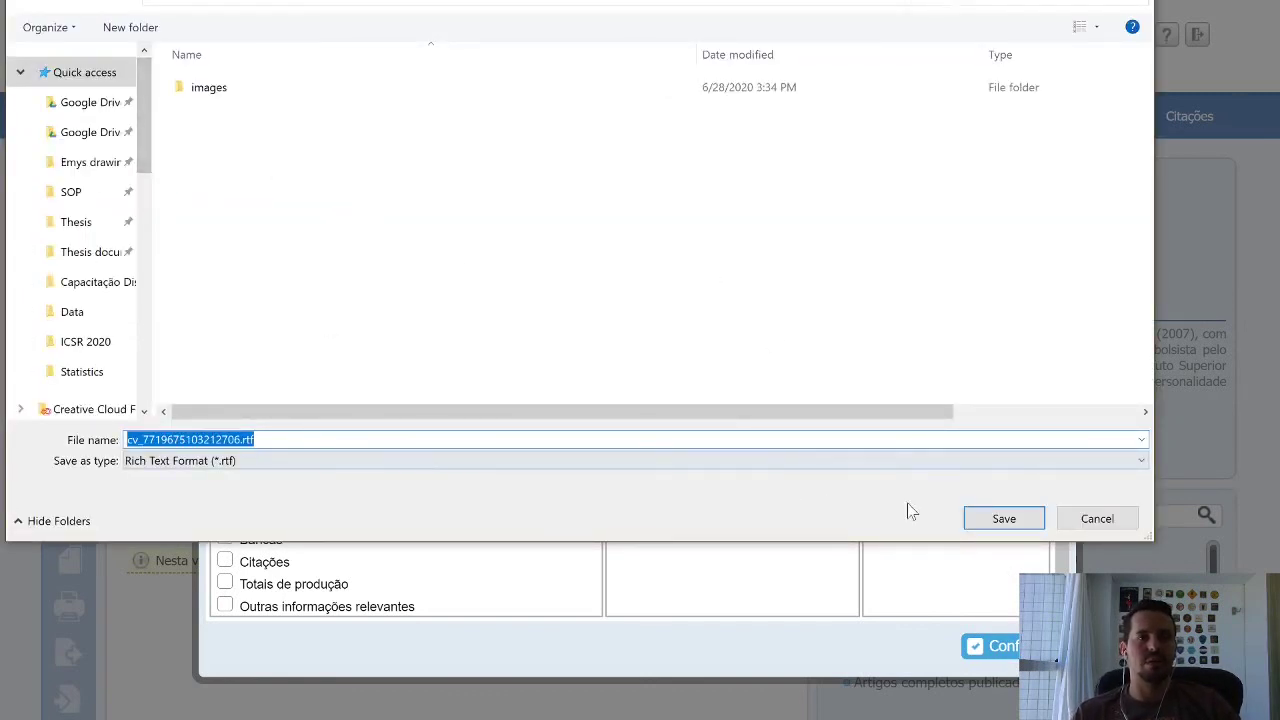
Save the exported curriculum under its suggested .rtf file name.
click(1003, 520)
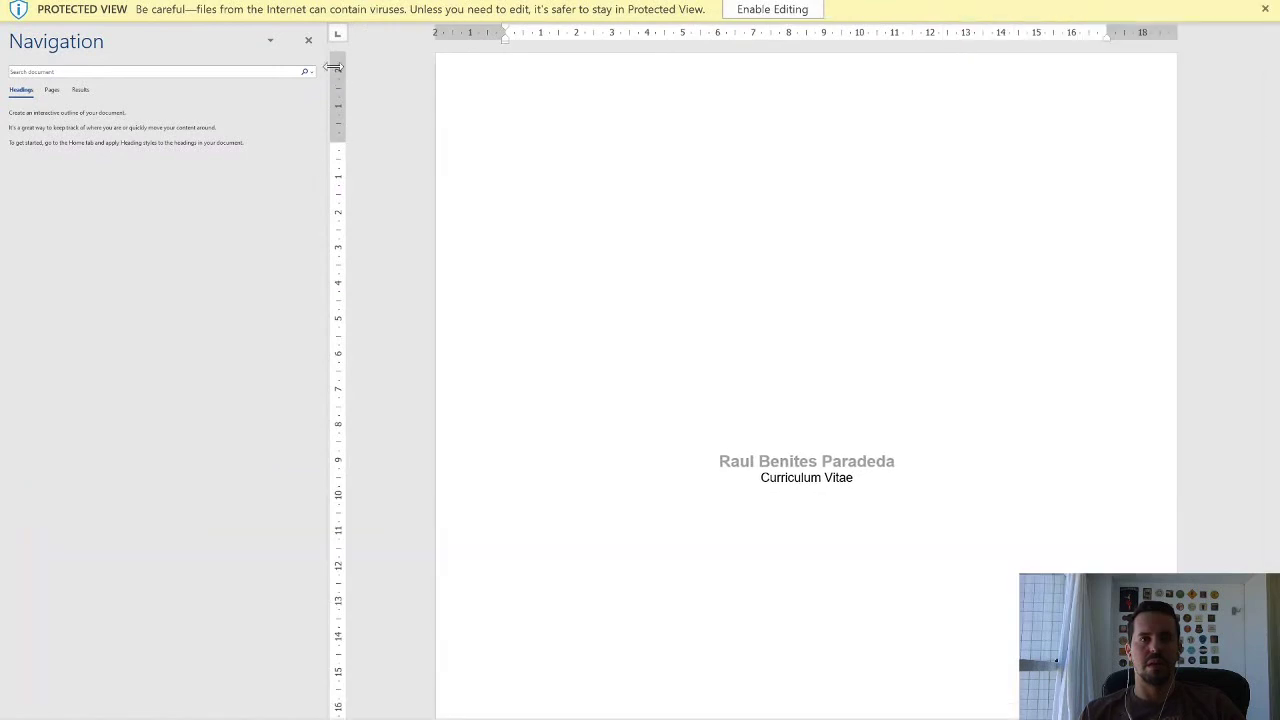
Hide the Navigation pane, read through the 13-page RTF curriculum, then close Word.
click(308, 40)
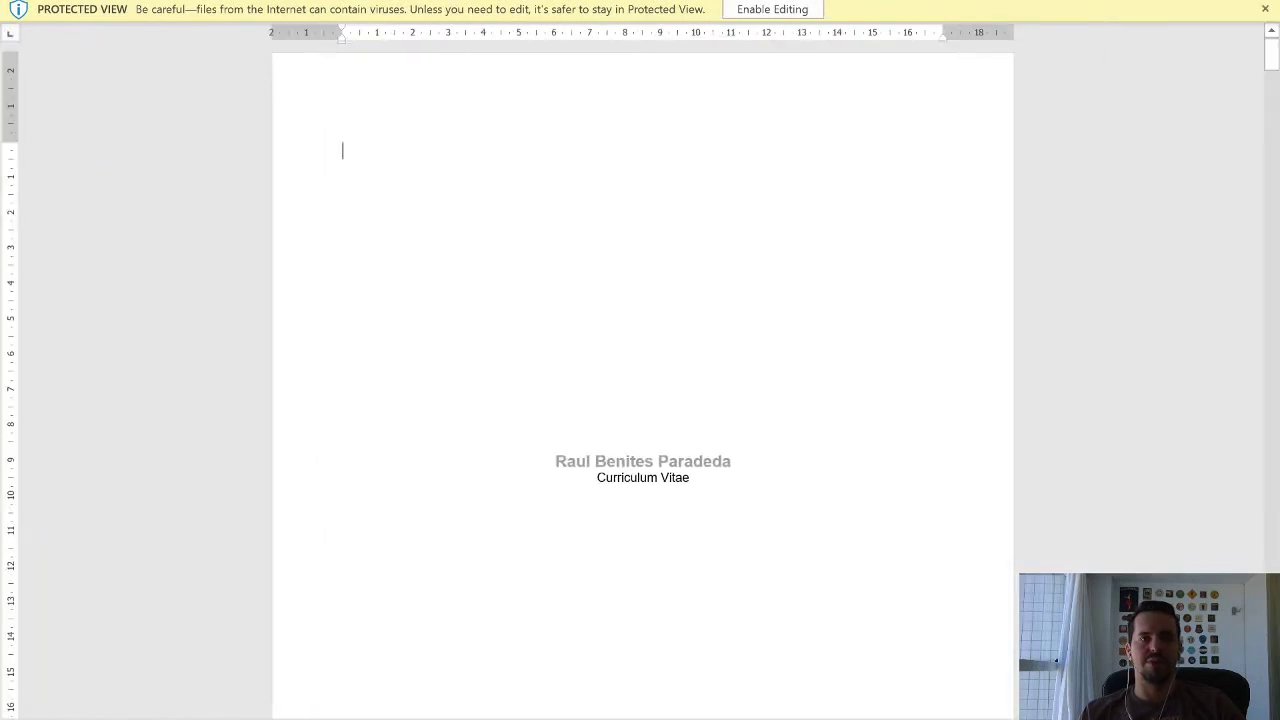
scroll(643, 380, down, 3)
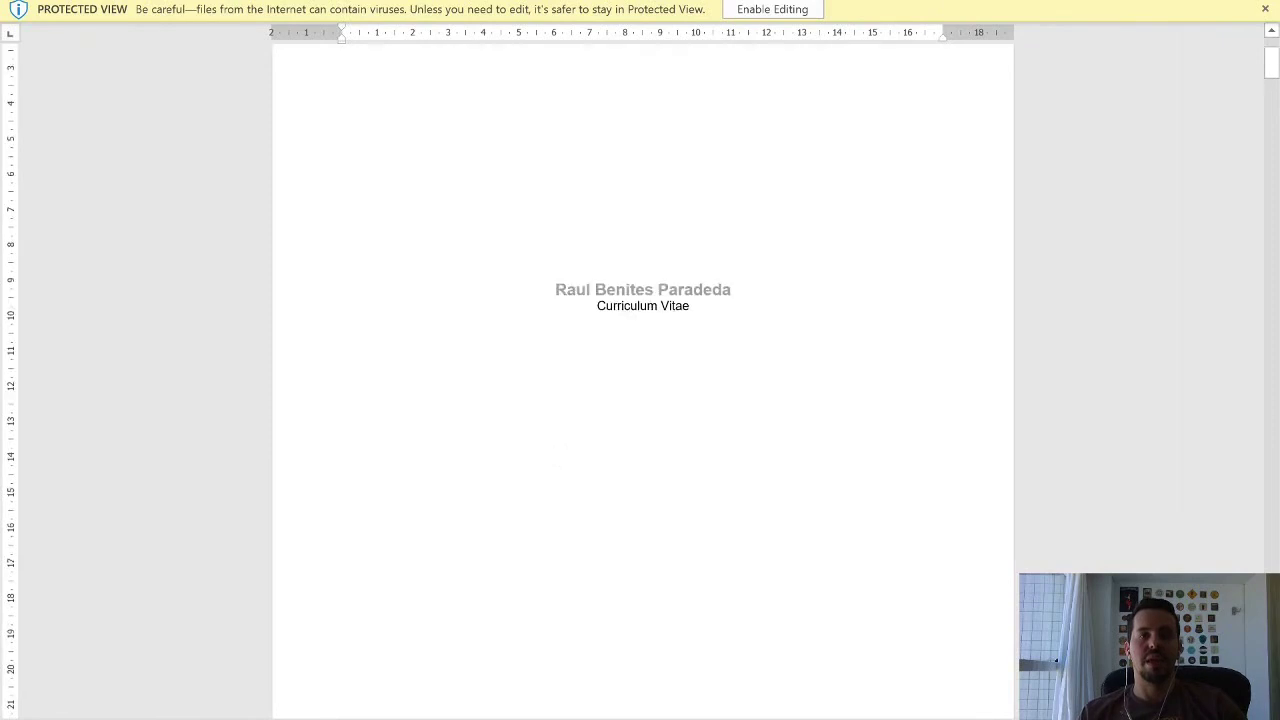
scroll(643, 380, down, 15)
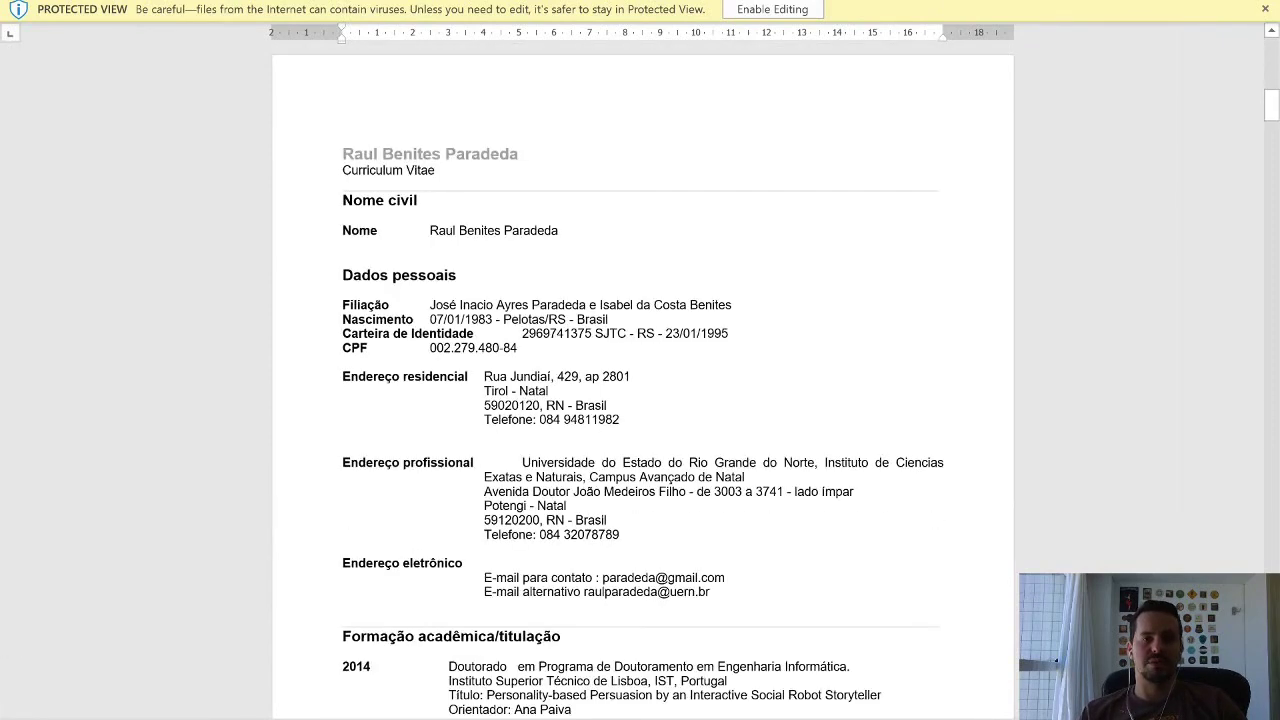
drag(1268, 150, 1268, 565)
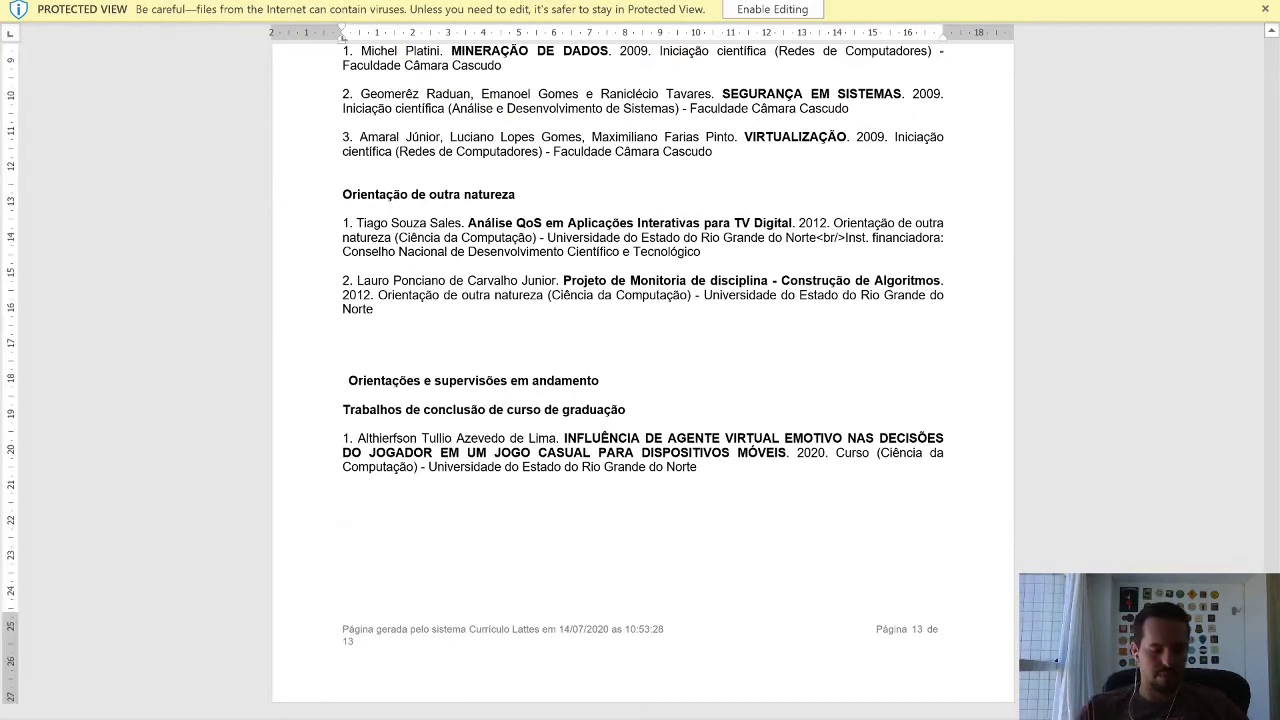
key(ctrl+Home)
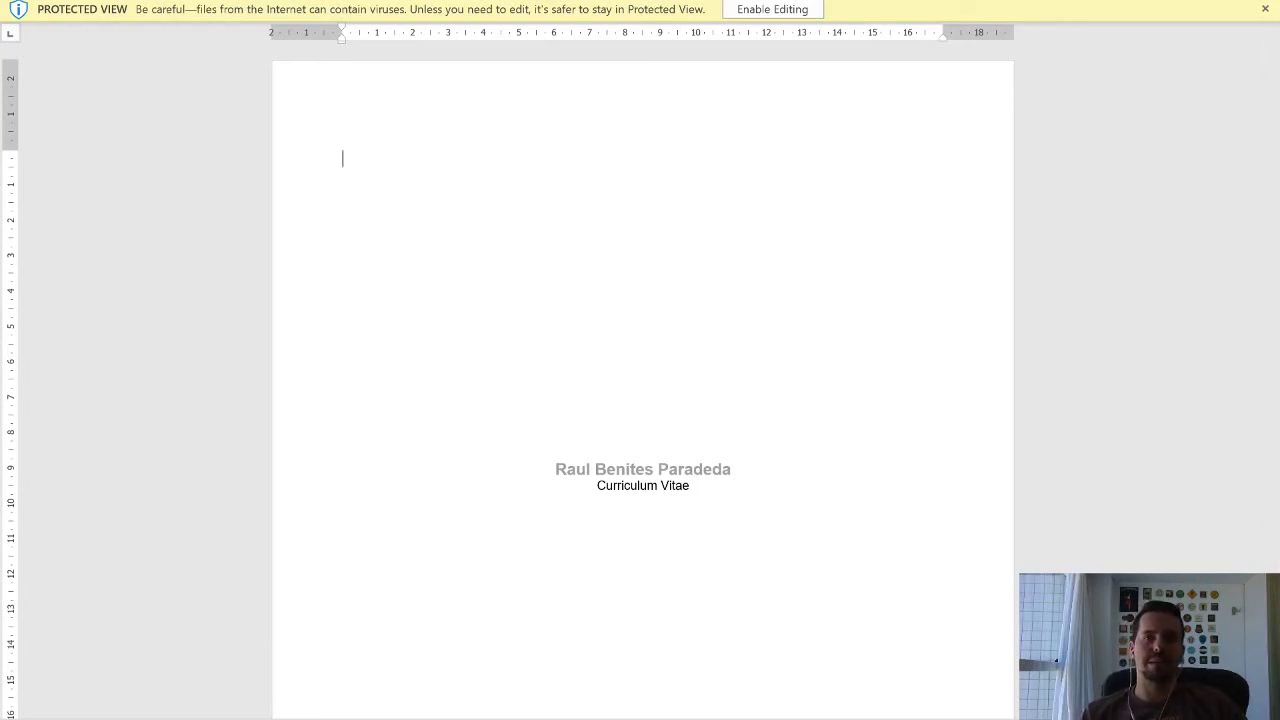
key(alt+F4)
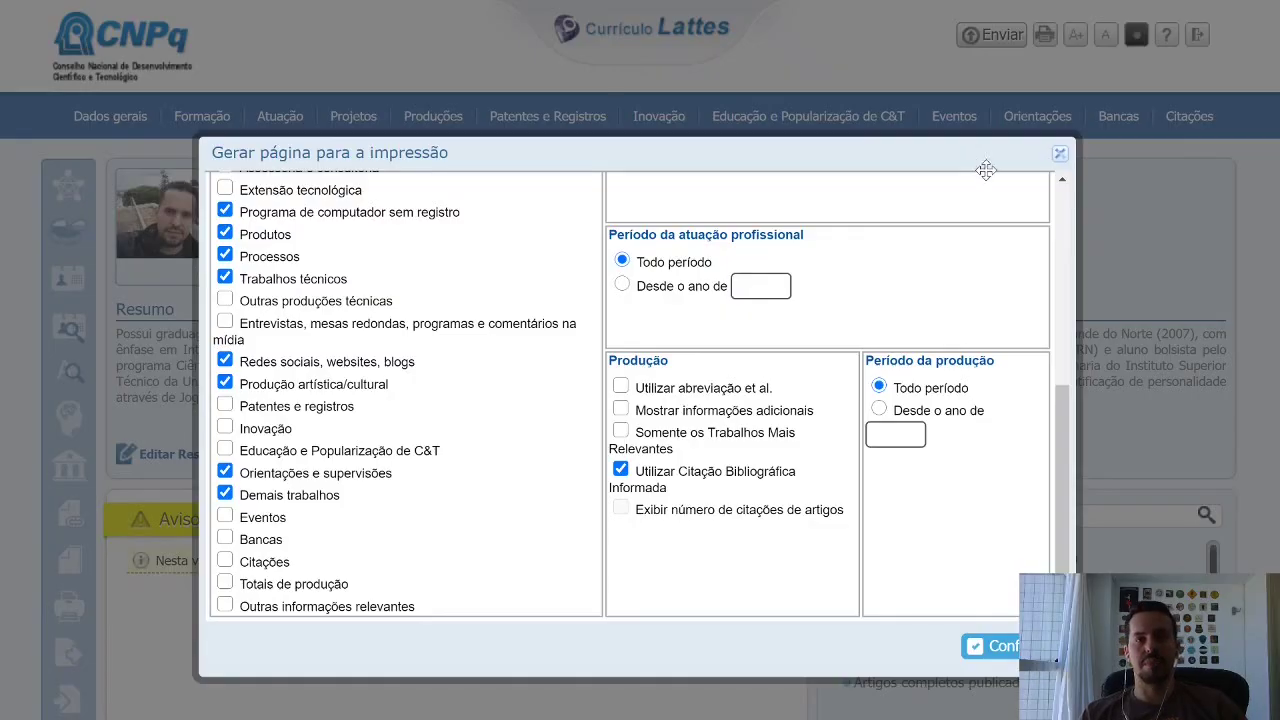
Close the Lattes print options and switch toward the running PowerPoint slide show.
click(1060, 157)
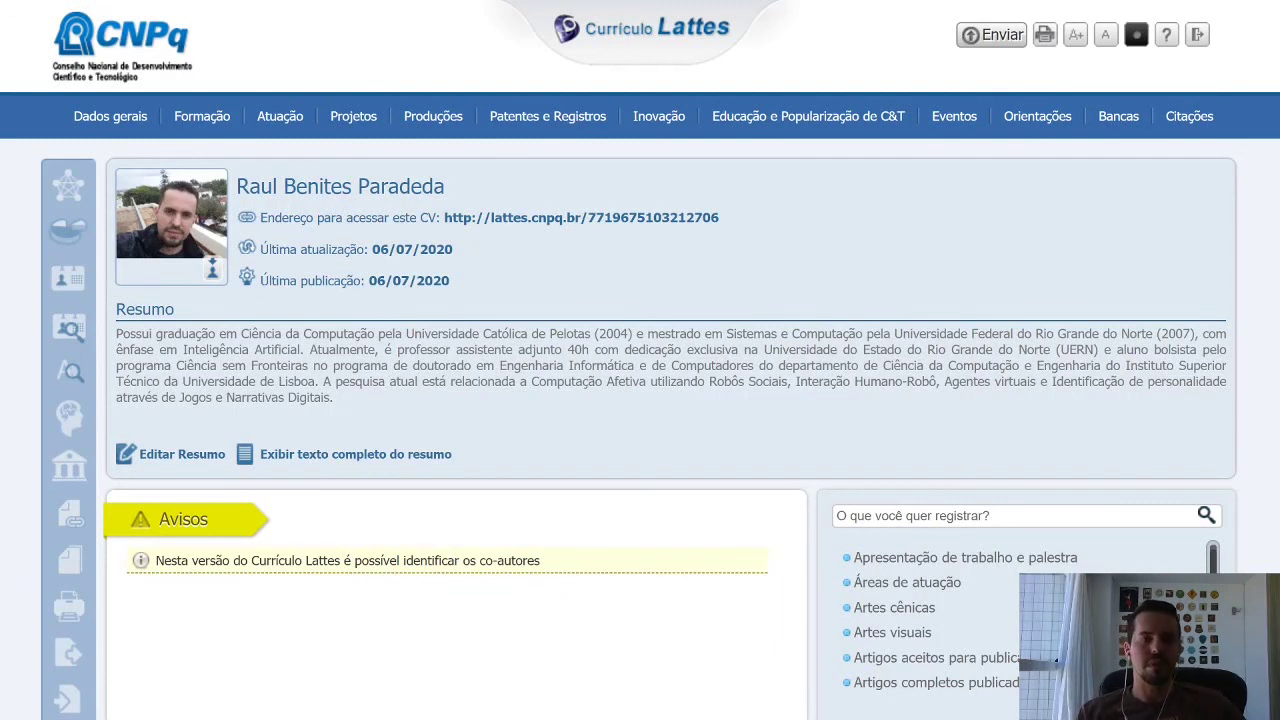
mouse_move(516, 719)
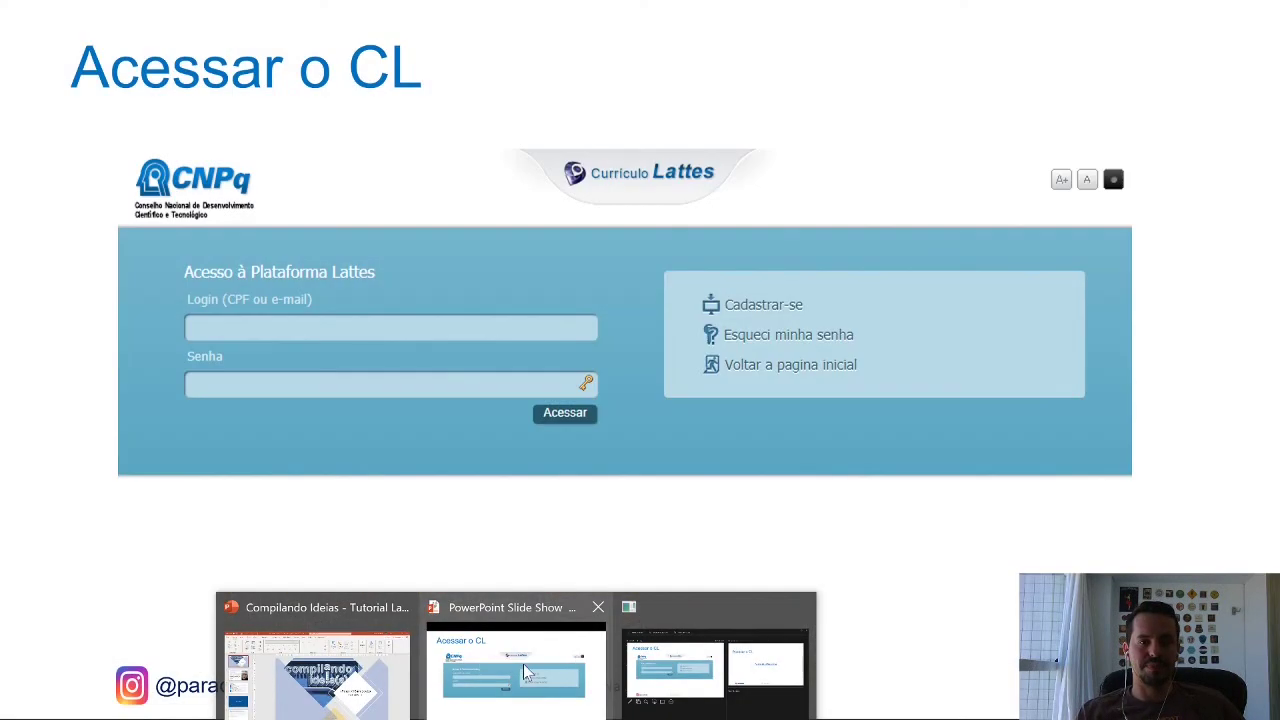
Resume the slide show, advance one slide, then return to the Lattes CV page.
click(523, 663)
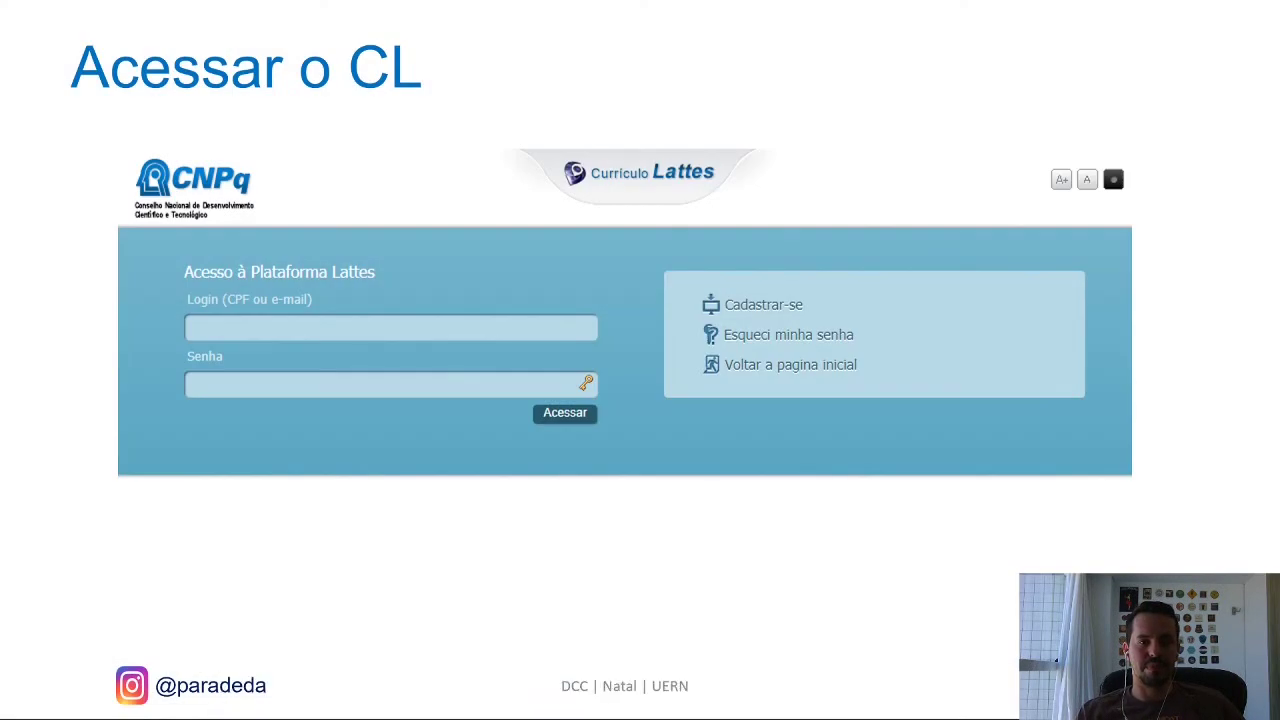
key(Right)
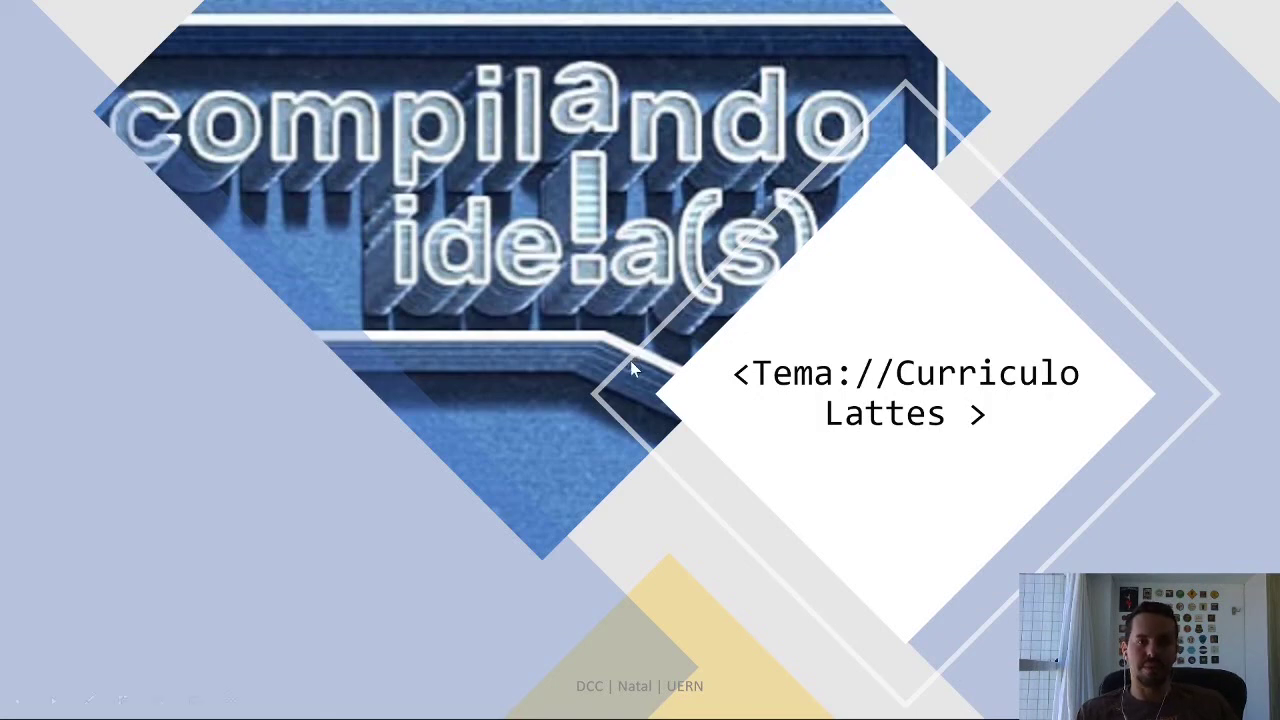
key(alt+Tab)
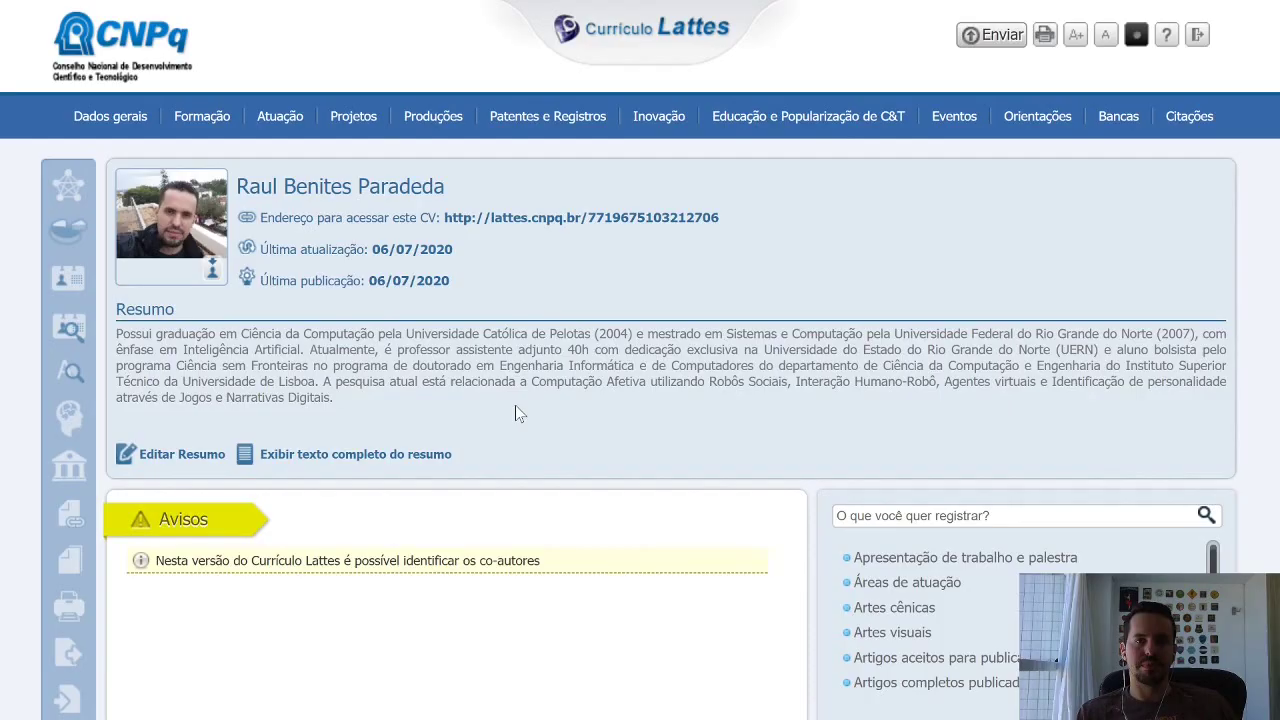